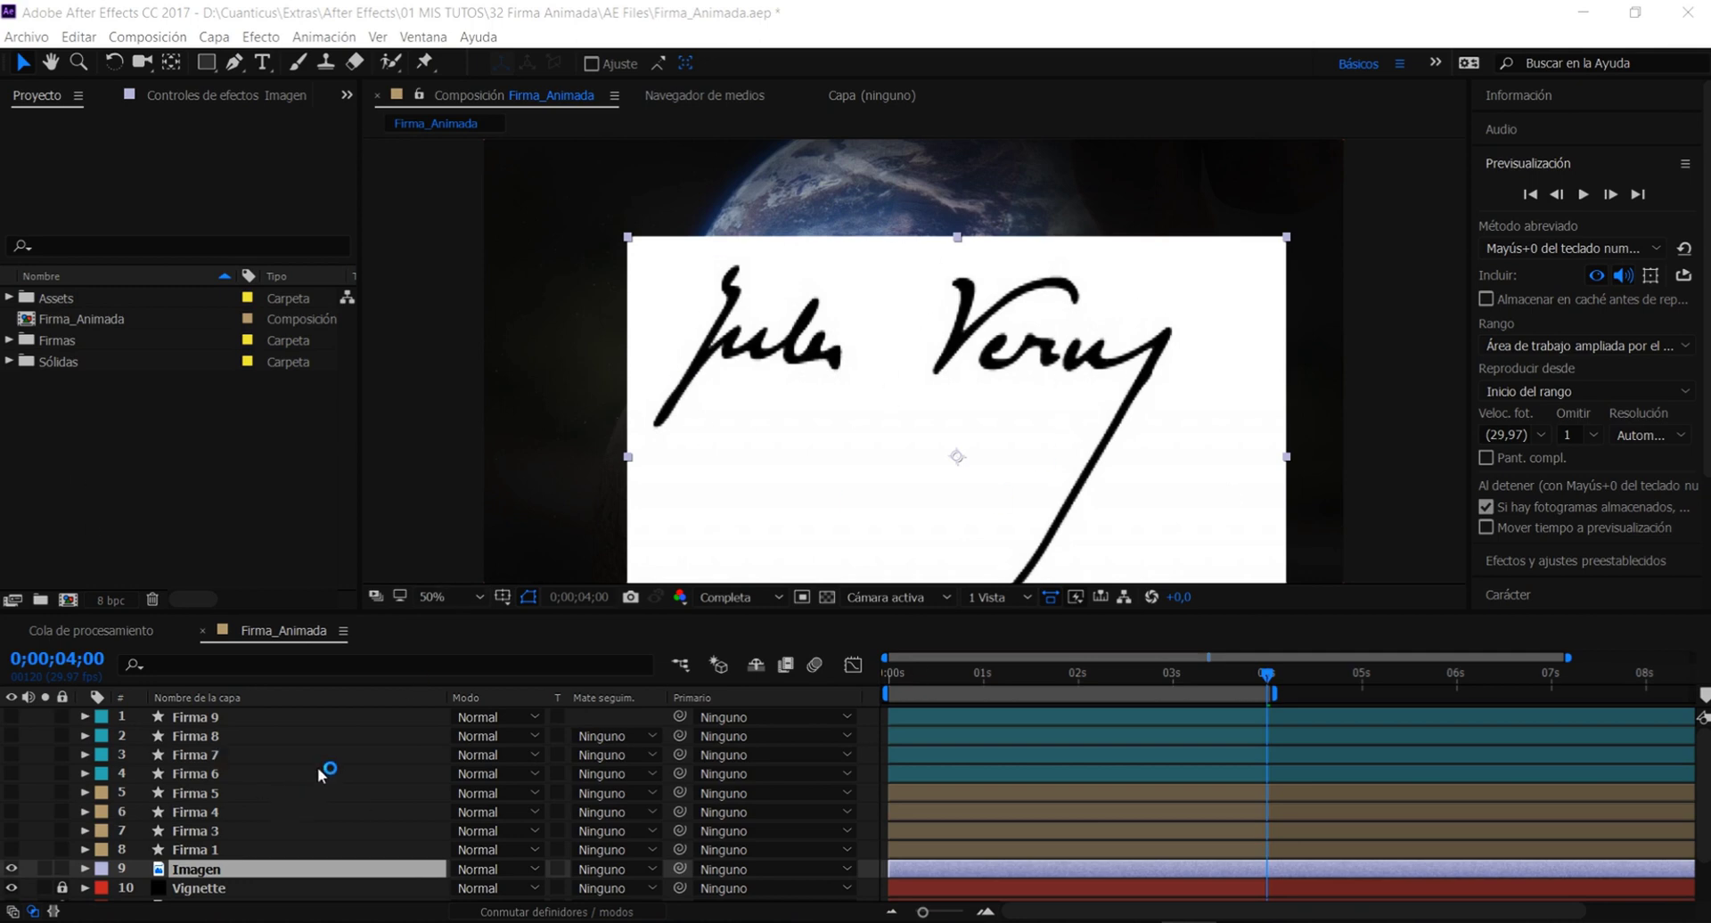
# Lock layer 9 'Imagen', the signature reference image, in the Timeline
pyautogui.click(226, 871)
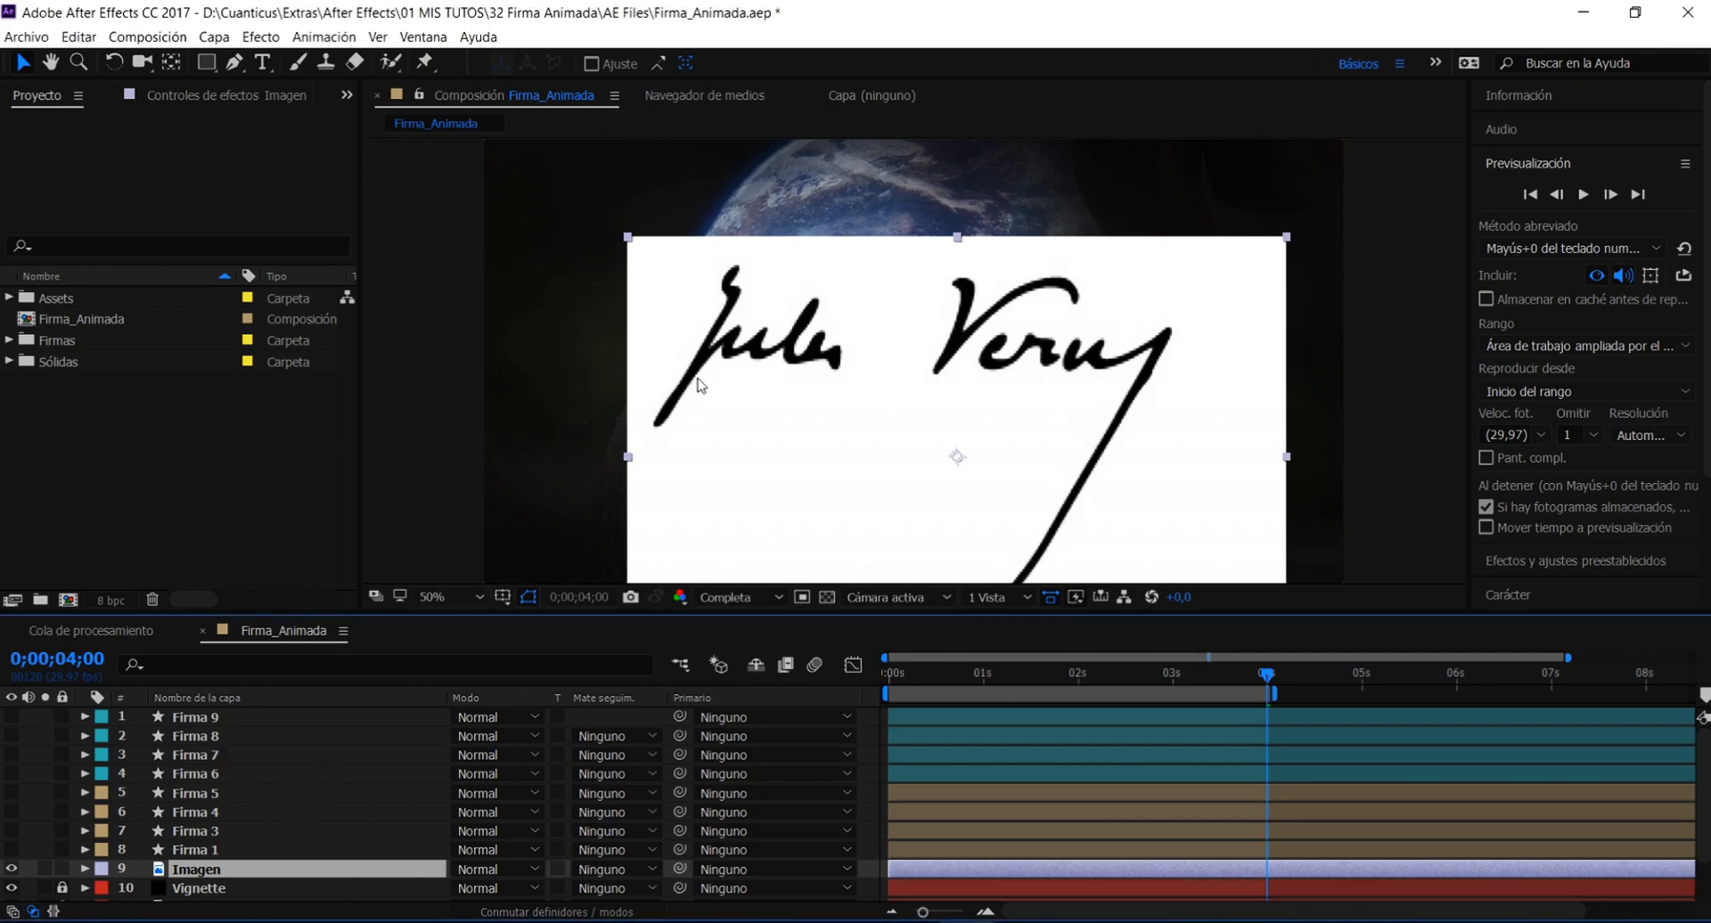
pyautogui.click(63, 869)
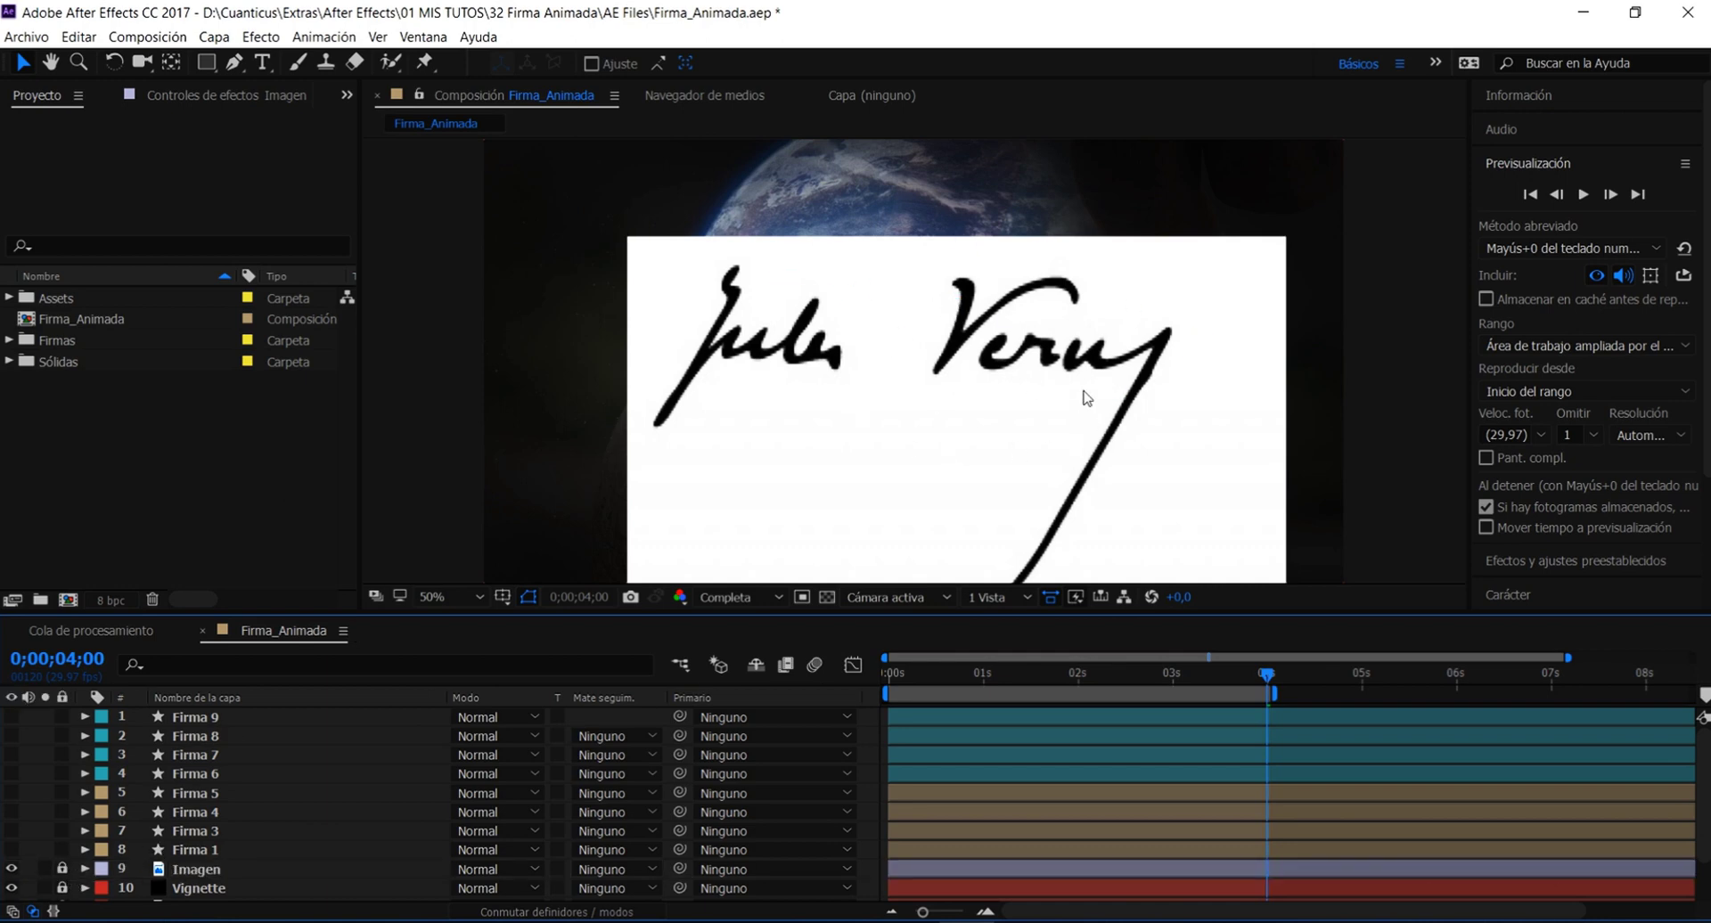
# Trace the top stroke of the J with the Pen tool and expand Capa de formas 1 to its Contenido
pyautogui.press('g')
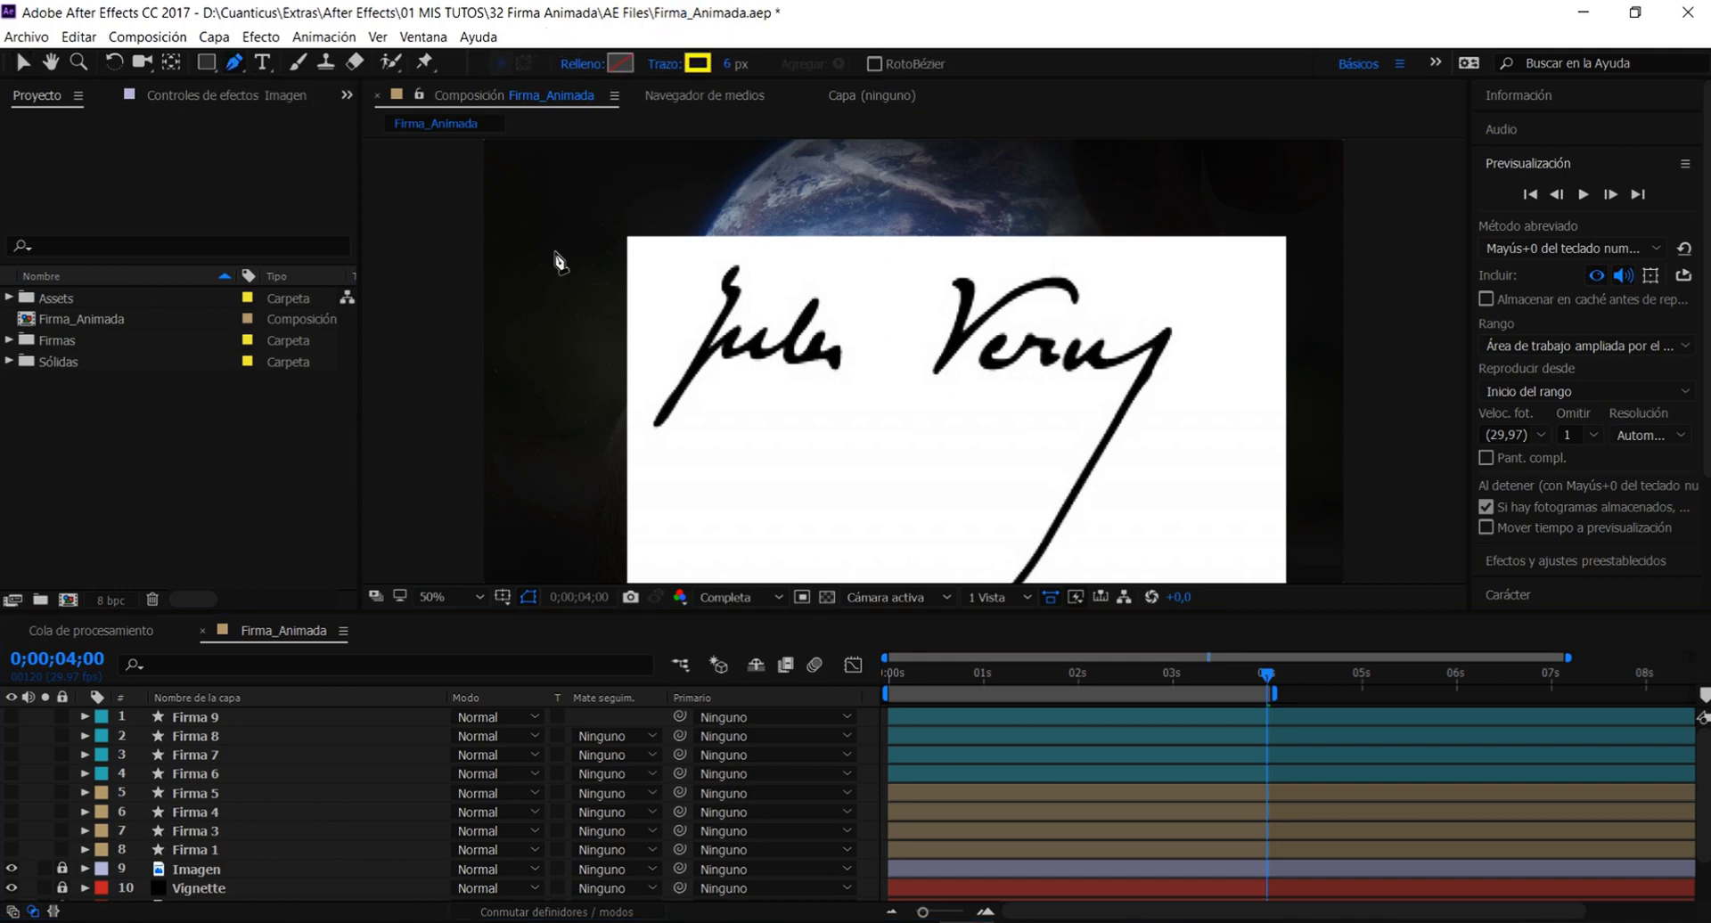
pyautogui.moveTo(734, 290); pyautogui.dragTo(762, 295)
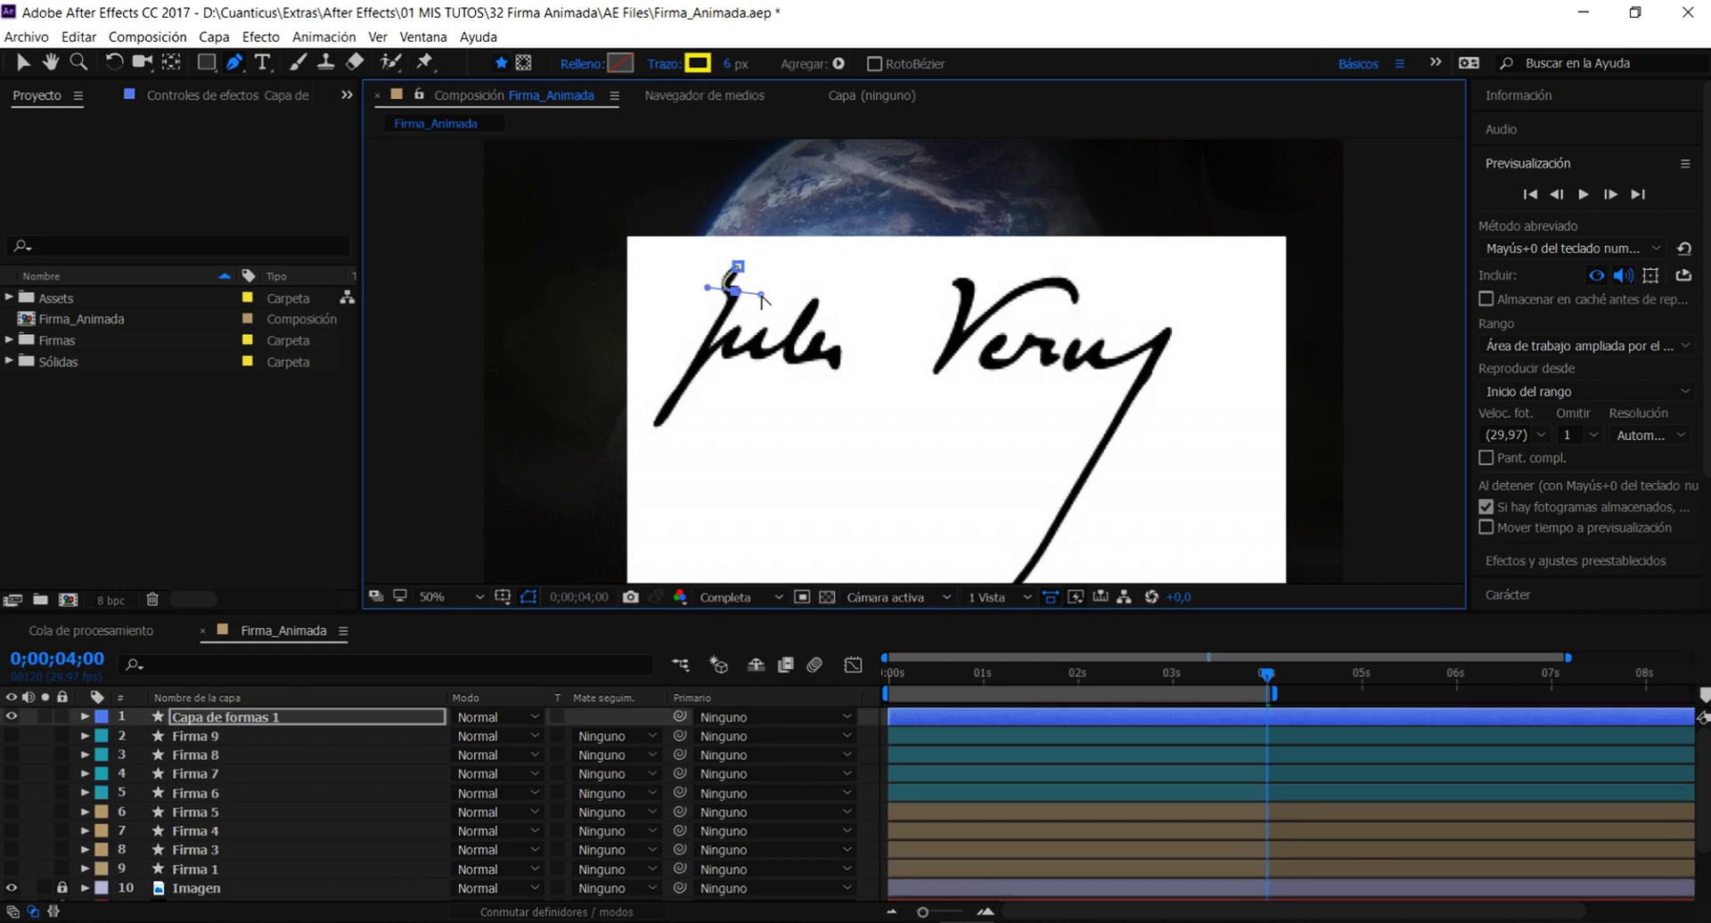
pyautogui.click(657, 424)
pyautogui.moveTo(735, 330); pyautogui.dragTo(778, 301)
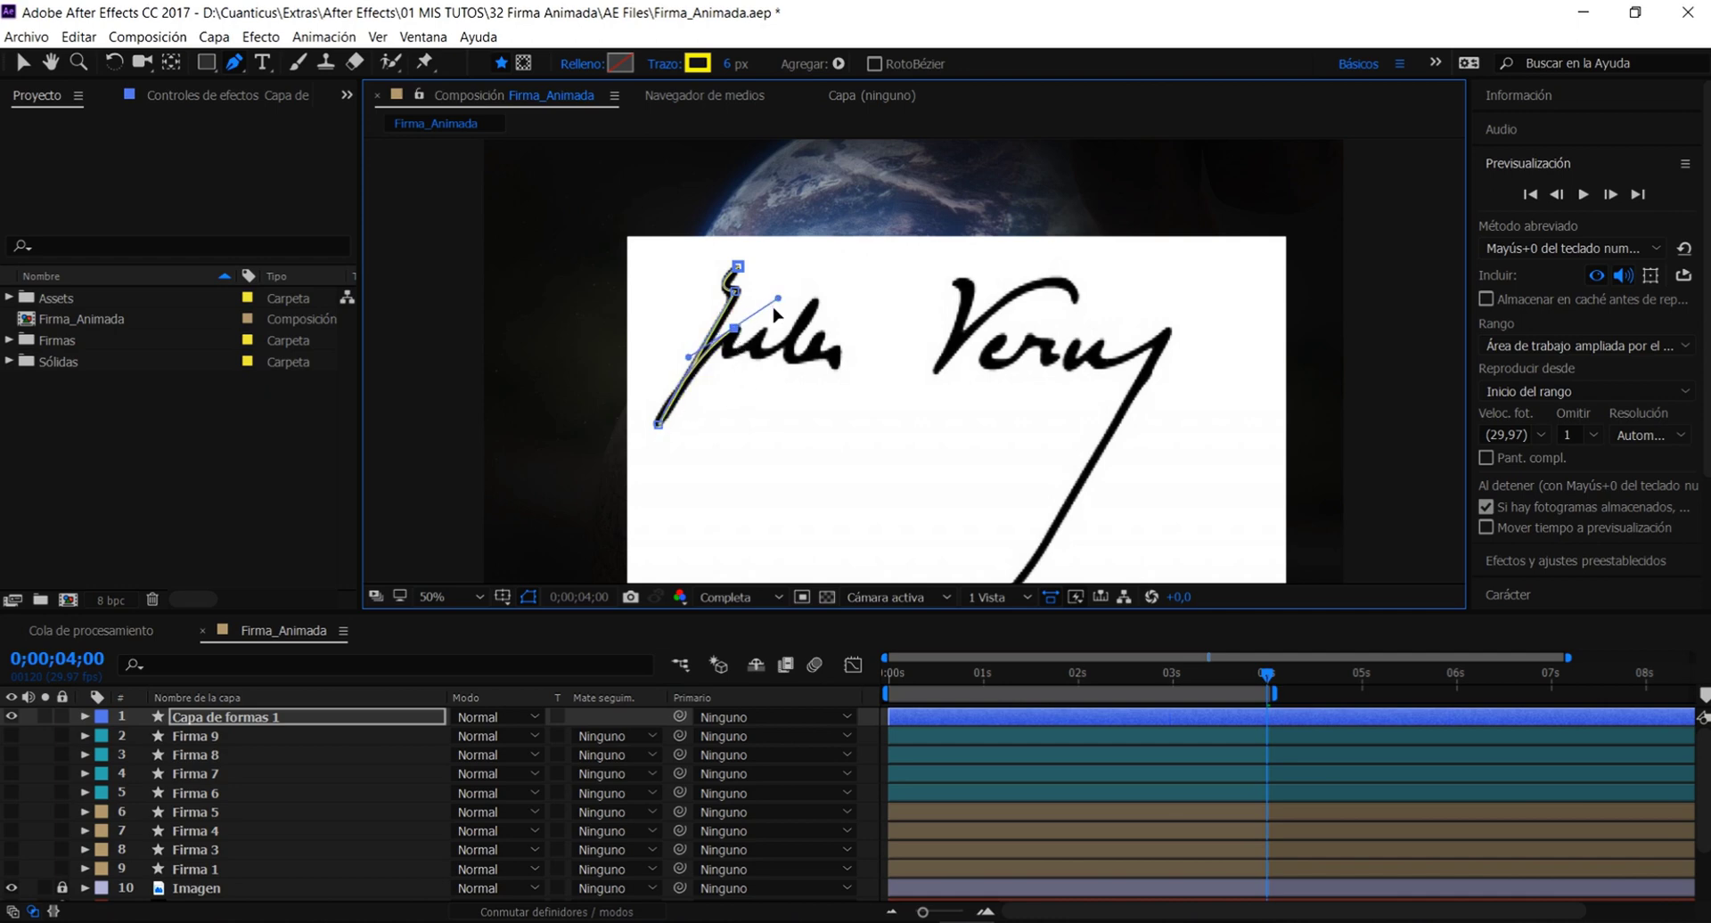
pyautogui.click(868, 716)
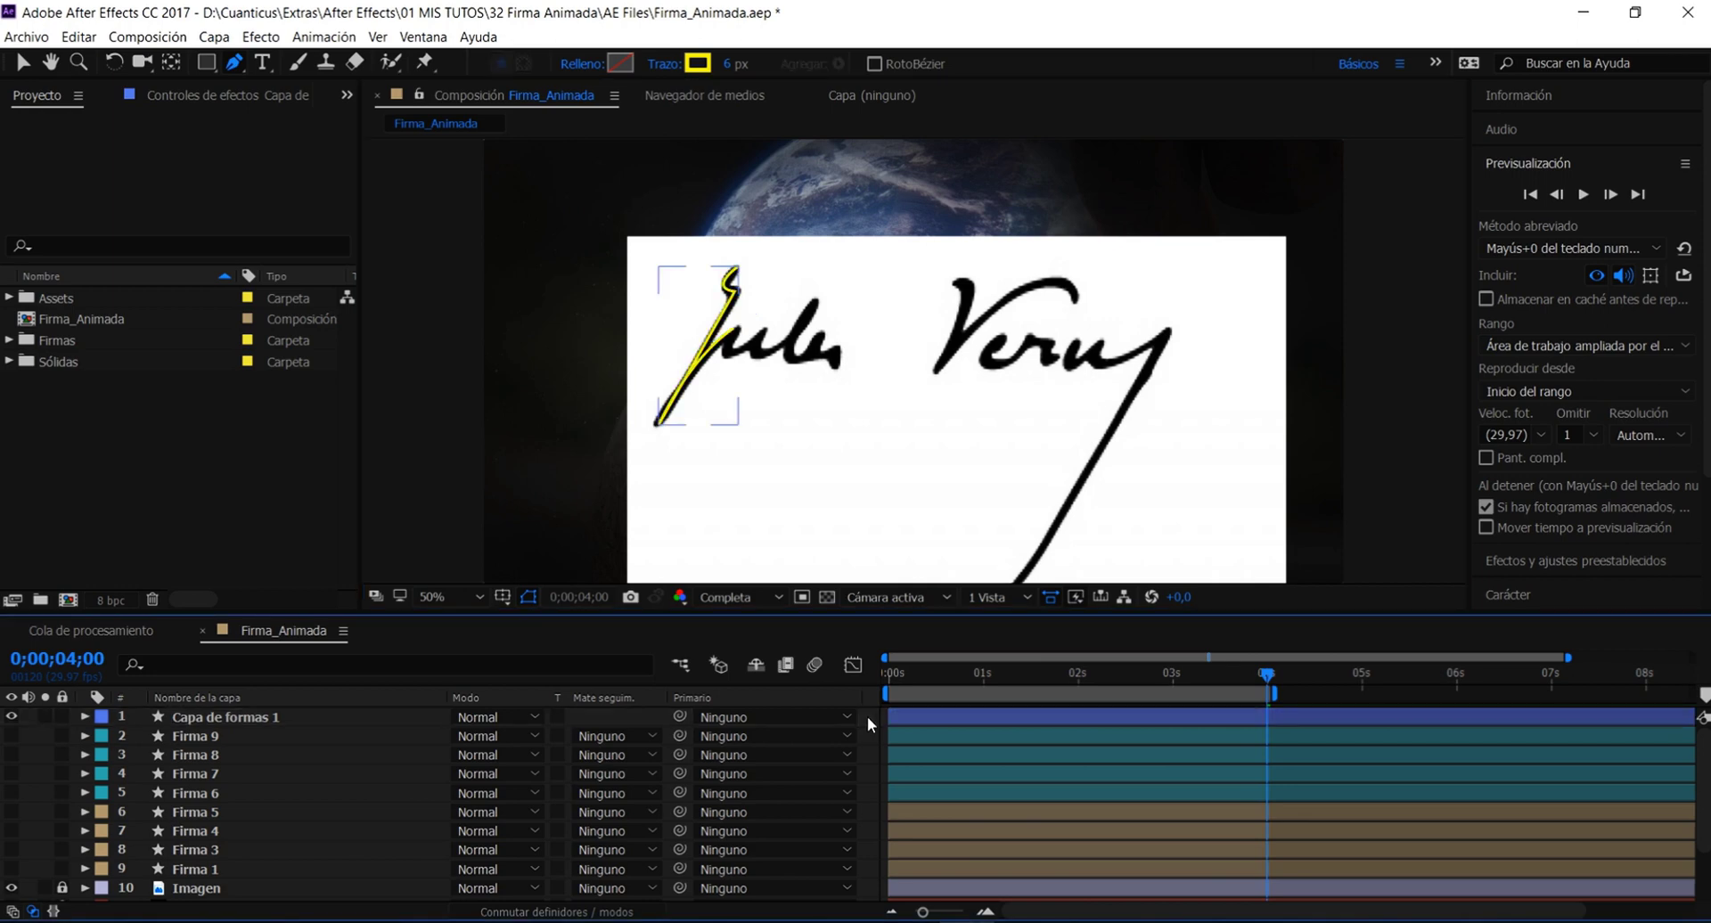
pyautogui.click(84, 717)
pyautogui.click(103, 736)
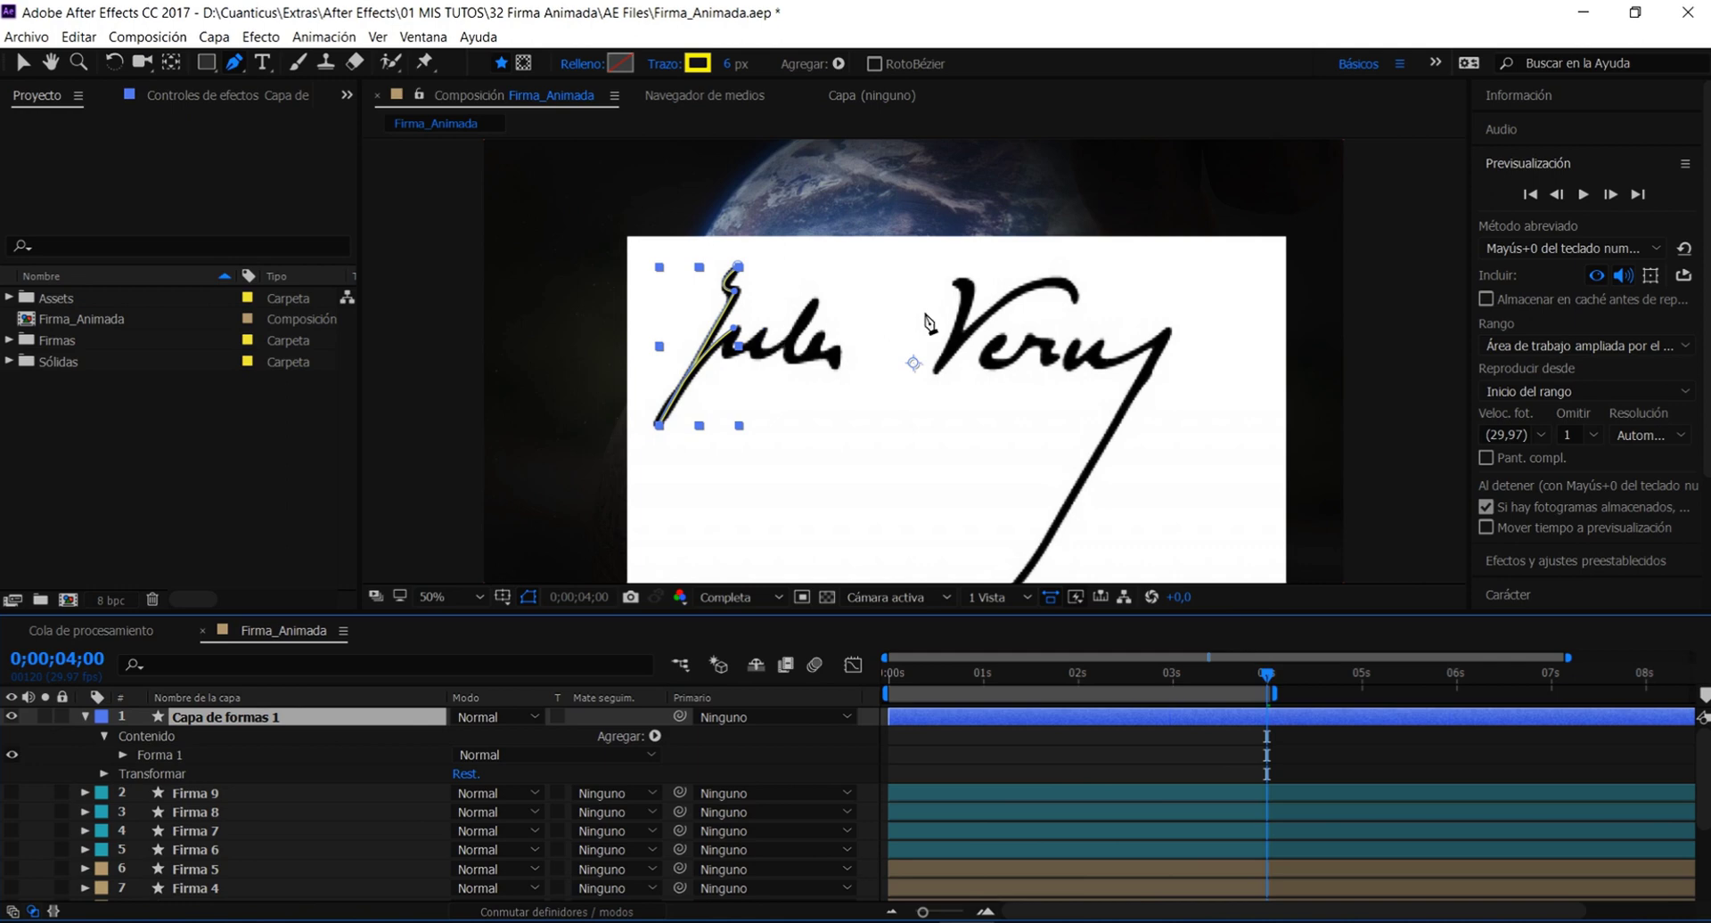
# Draw Forma 2 as a curved path along the V stroke of Verny
pyautogui.click(953, 281)
pyautogui.moveTo(934, 368)
pyautogui.mouseDown()
pyautogui.moveTo(886, 438)
pyautogui.moveTo(949, 345)
pyautogui.mouseUp()
pyautogui.moveTo(1078, 299); pyautogui.dragTo(1105, 374)
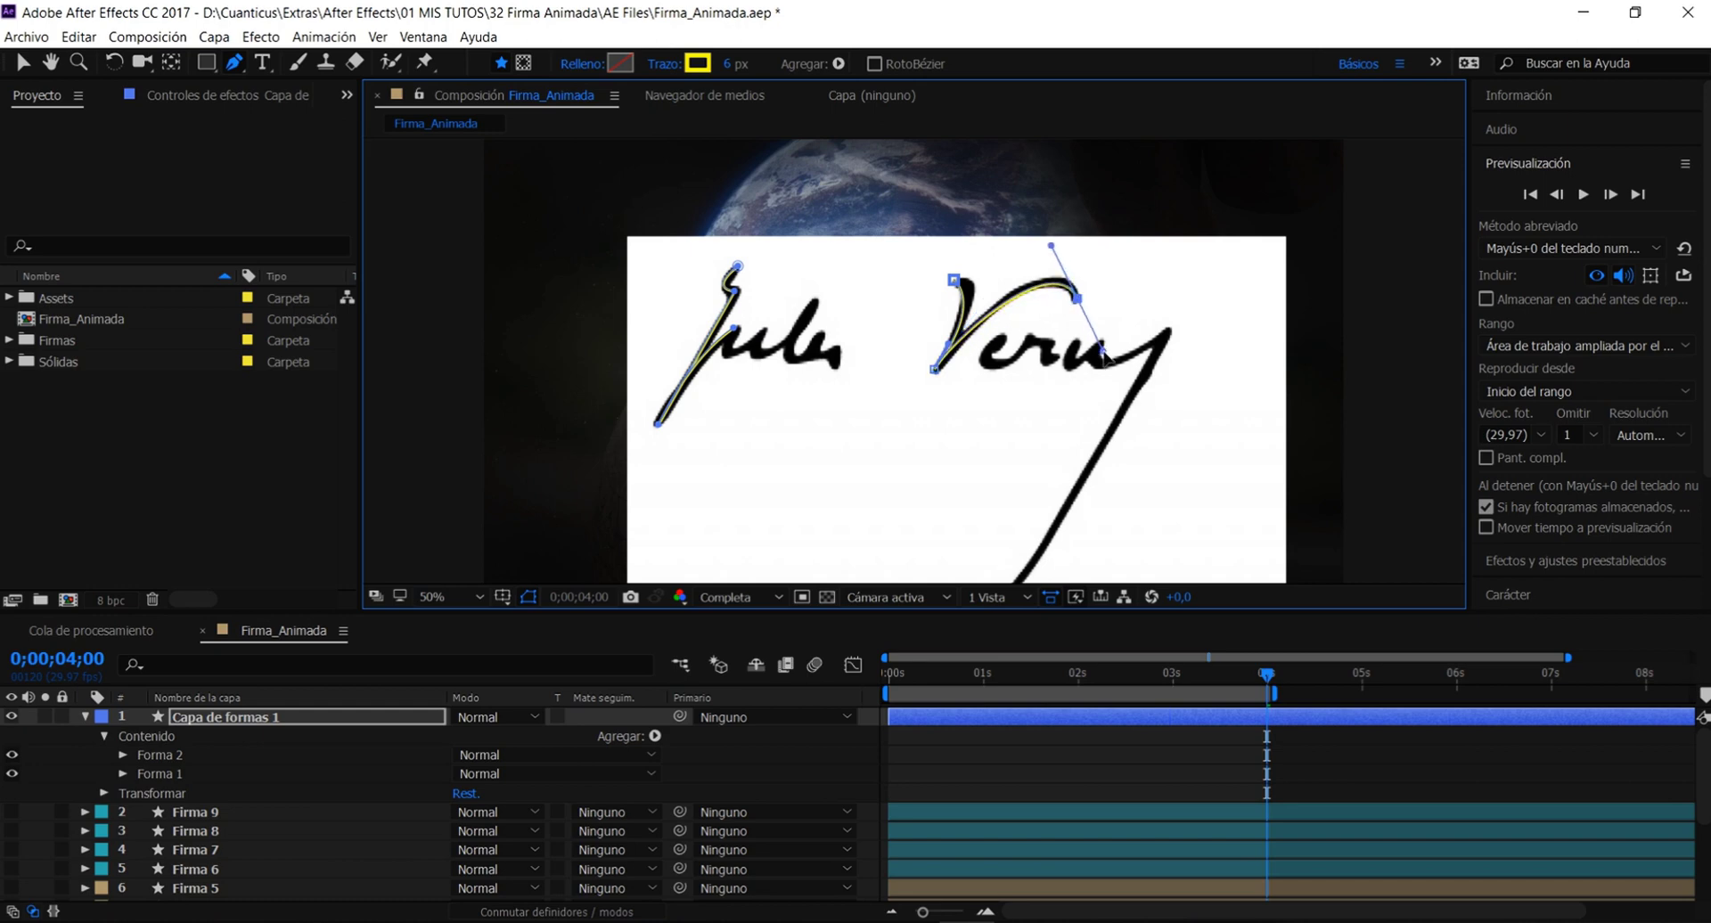
pyautogui.click(861, 782)
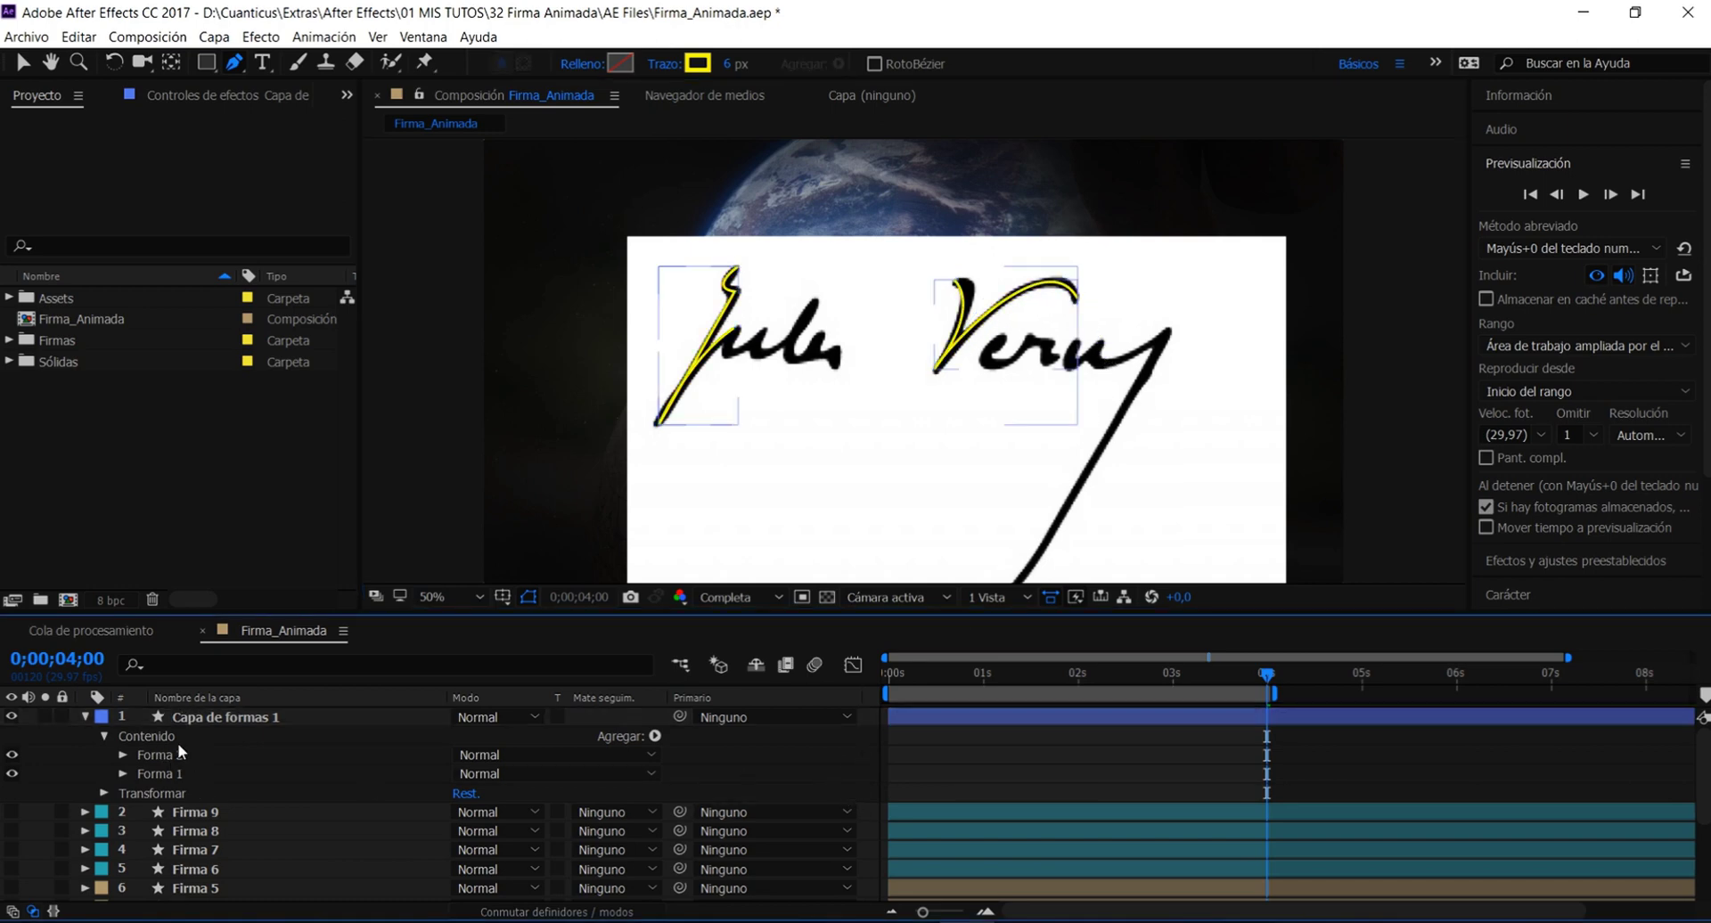
# Add Forma 3 and Forma 4 as paths along further Verny strokes in the same layer
pyautogui.click(204, 722)
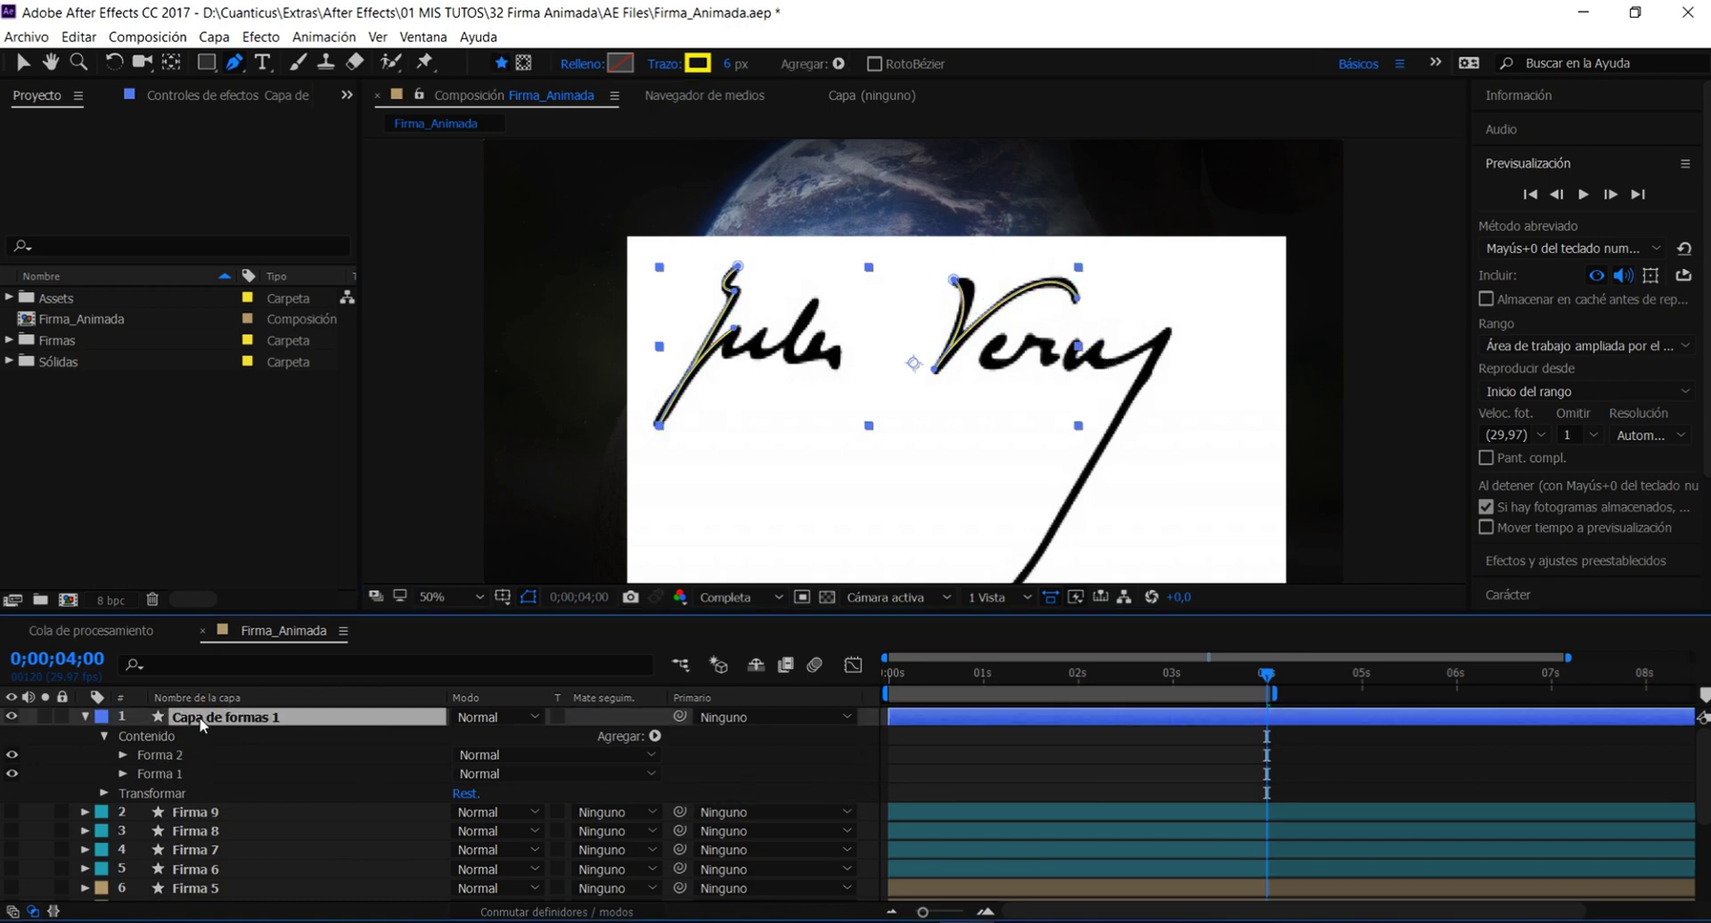
pyautogui.moveTo(999, 347)
pyautogui.mouseDown()
pyautogui.moveTo(1014, 374)
pyautogui.moveTo(1028, 350)
pyautogui.mouseUp()
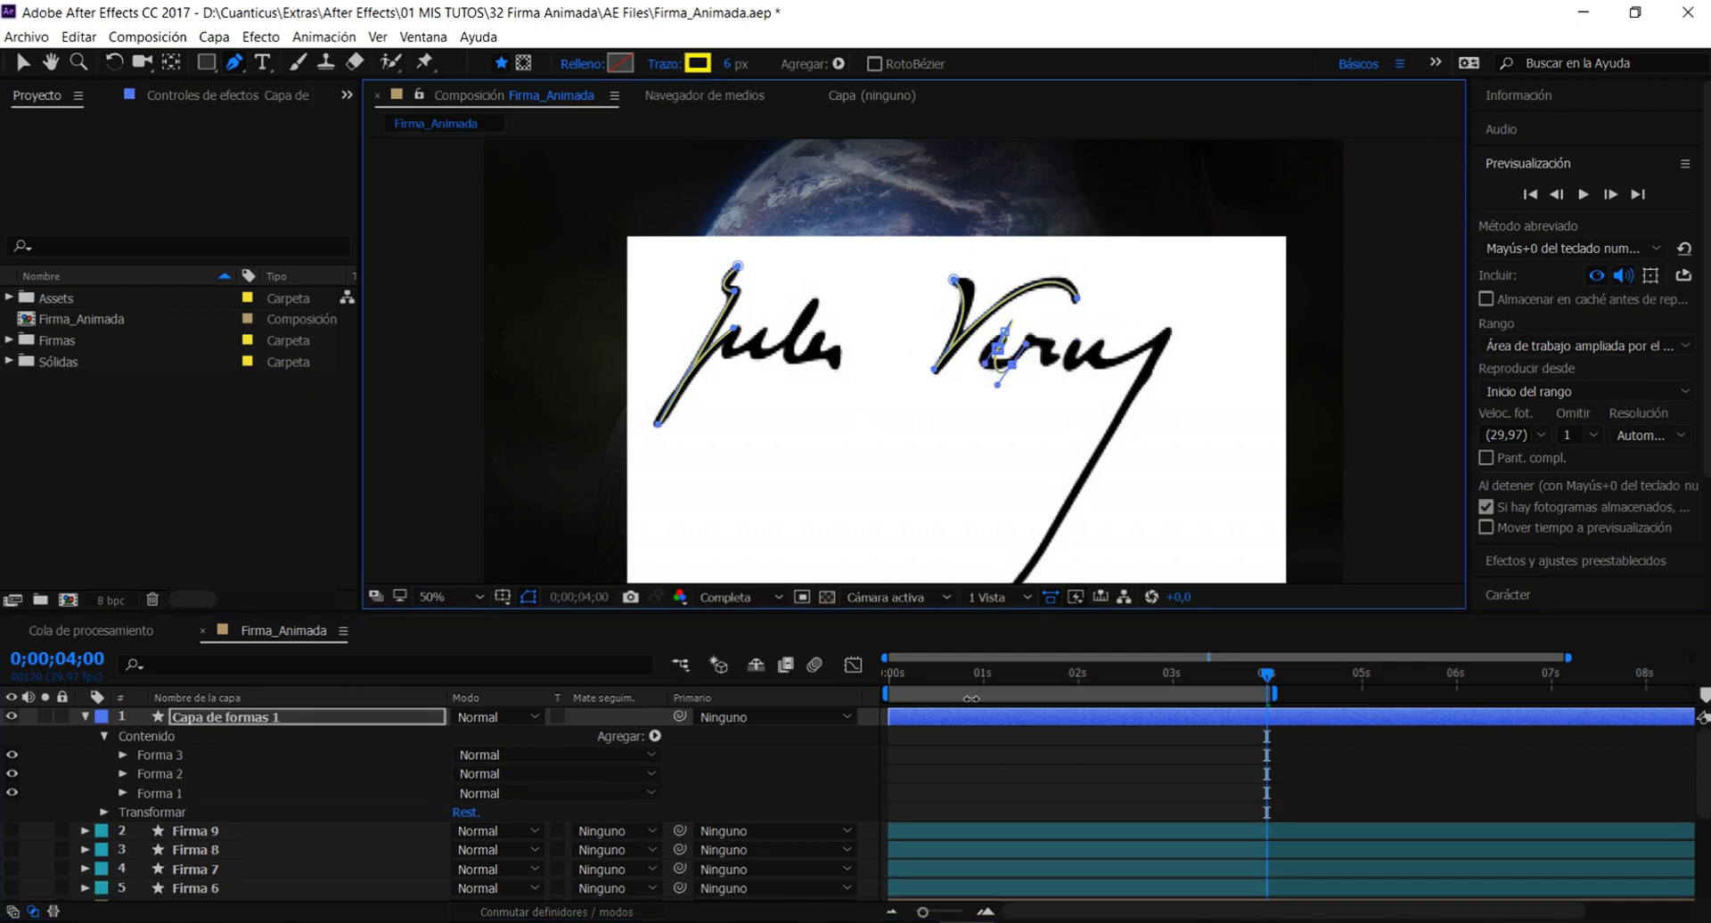
pyautogui.click(875, 747)
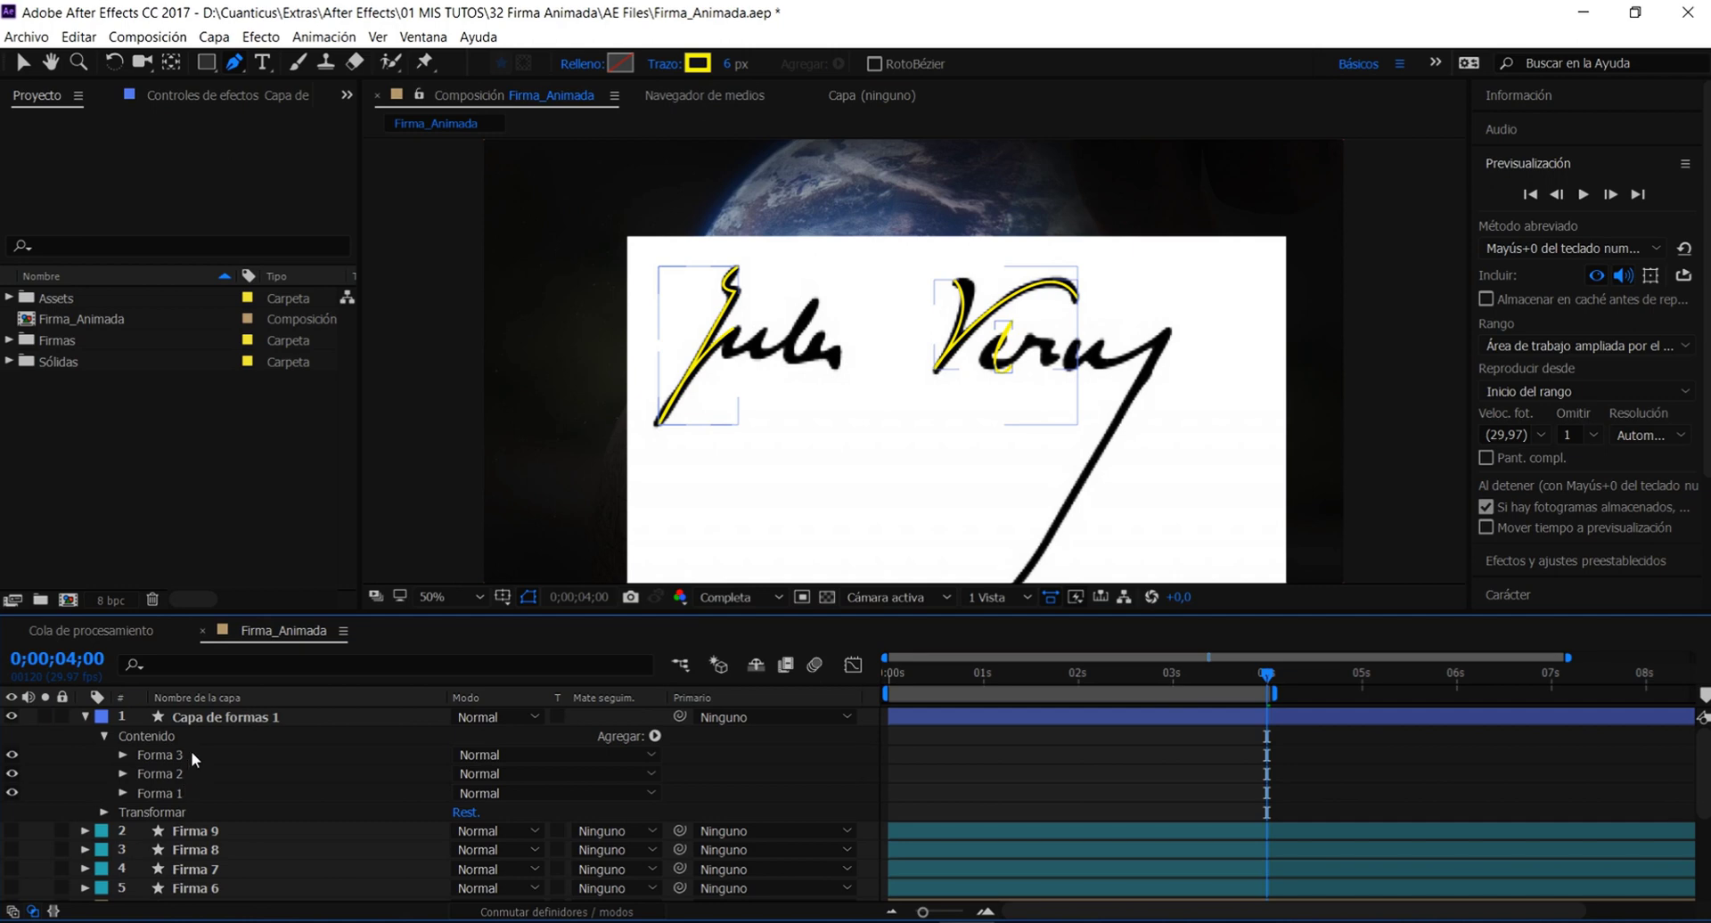
pyautogui.click(286, 718)
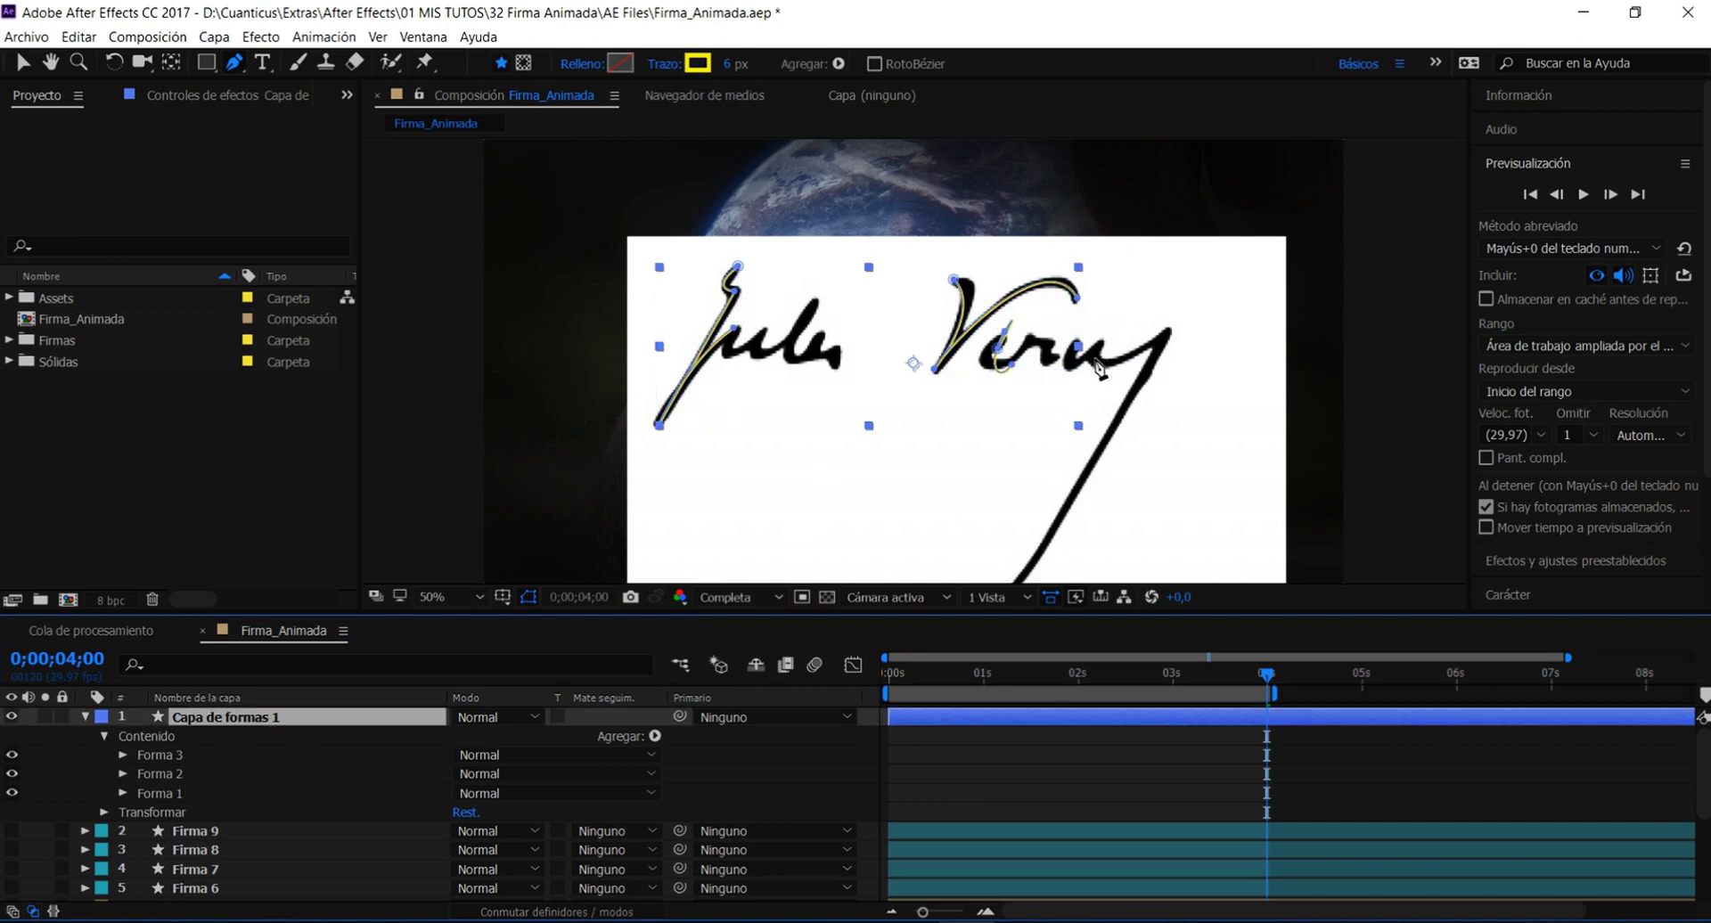
pyautogui.moveTo(1076, 339); pyautogui.dragTo(1138, 274)
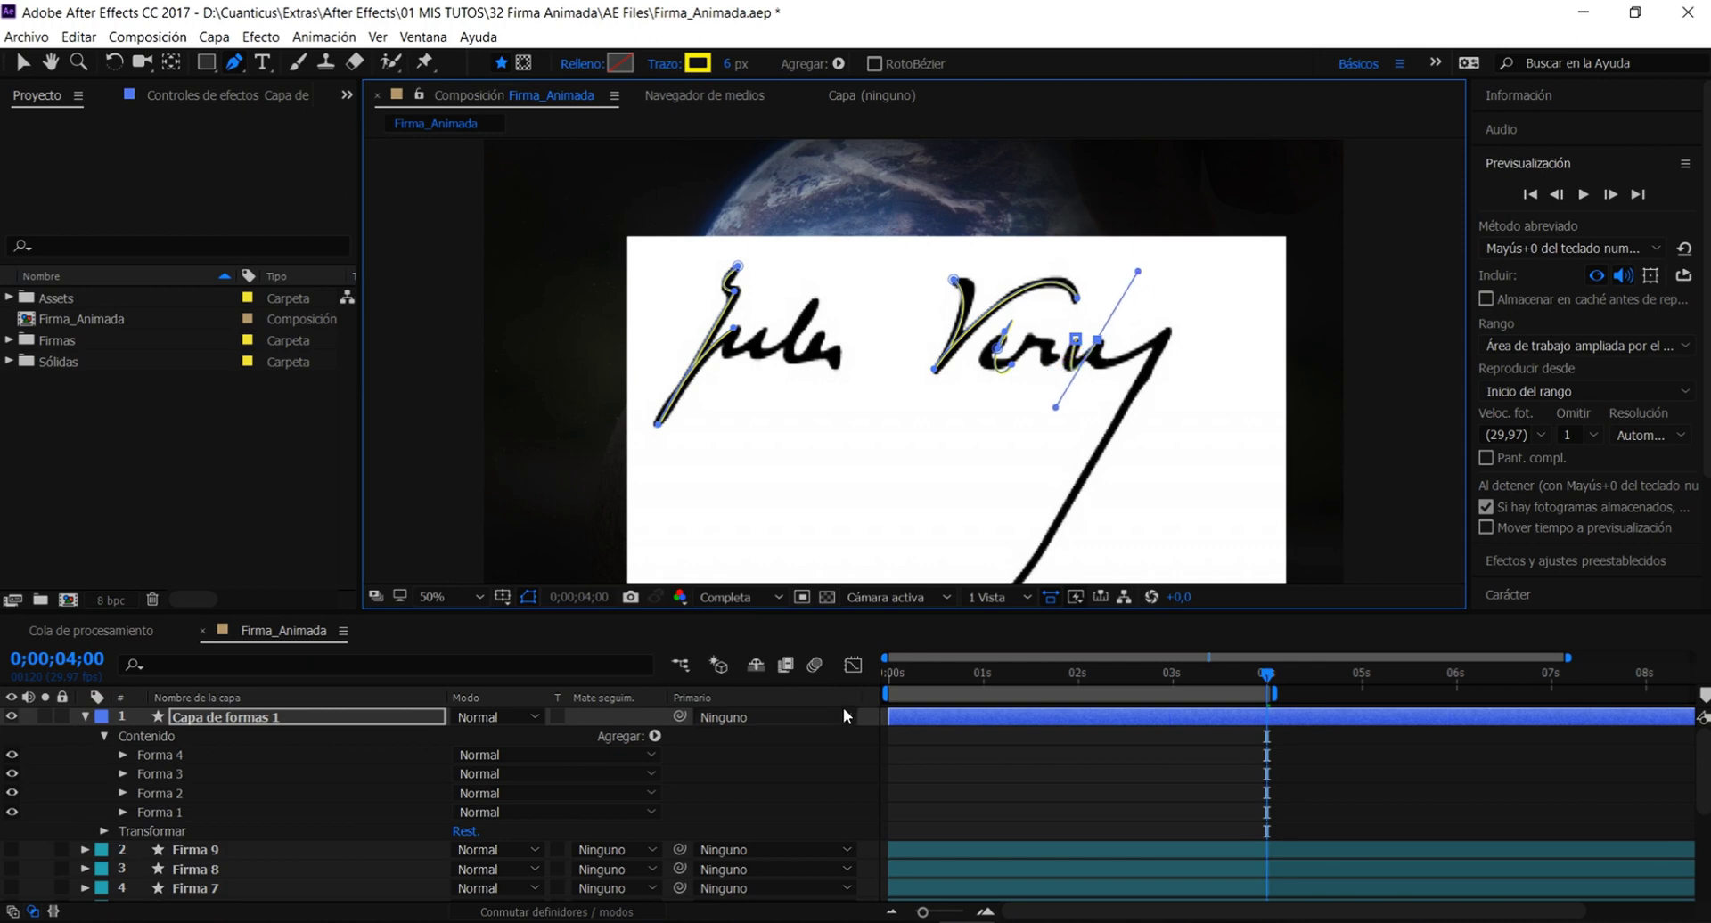
pyautogui.click(870, 707)
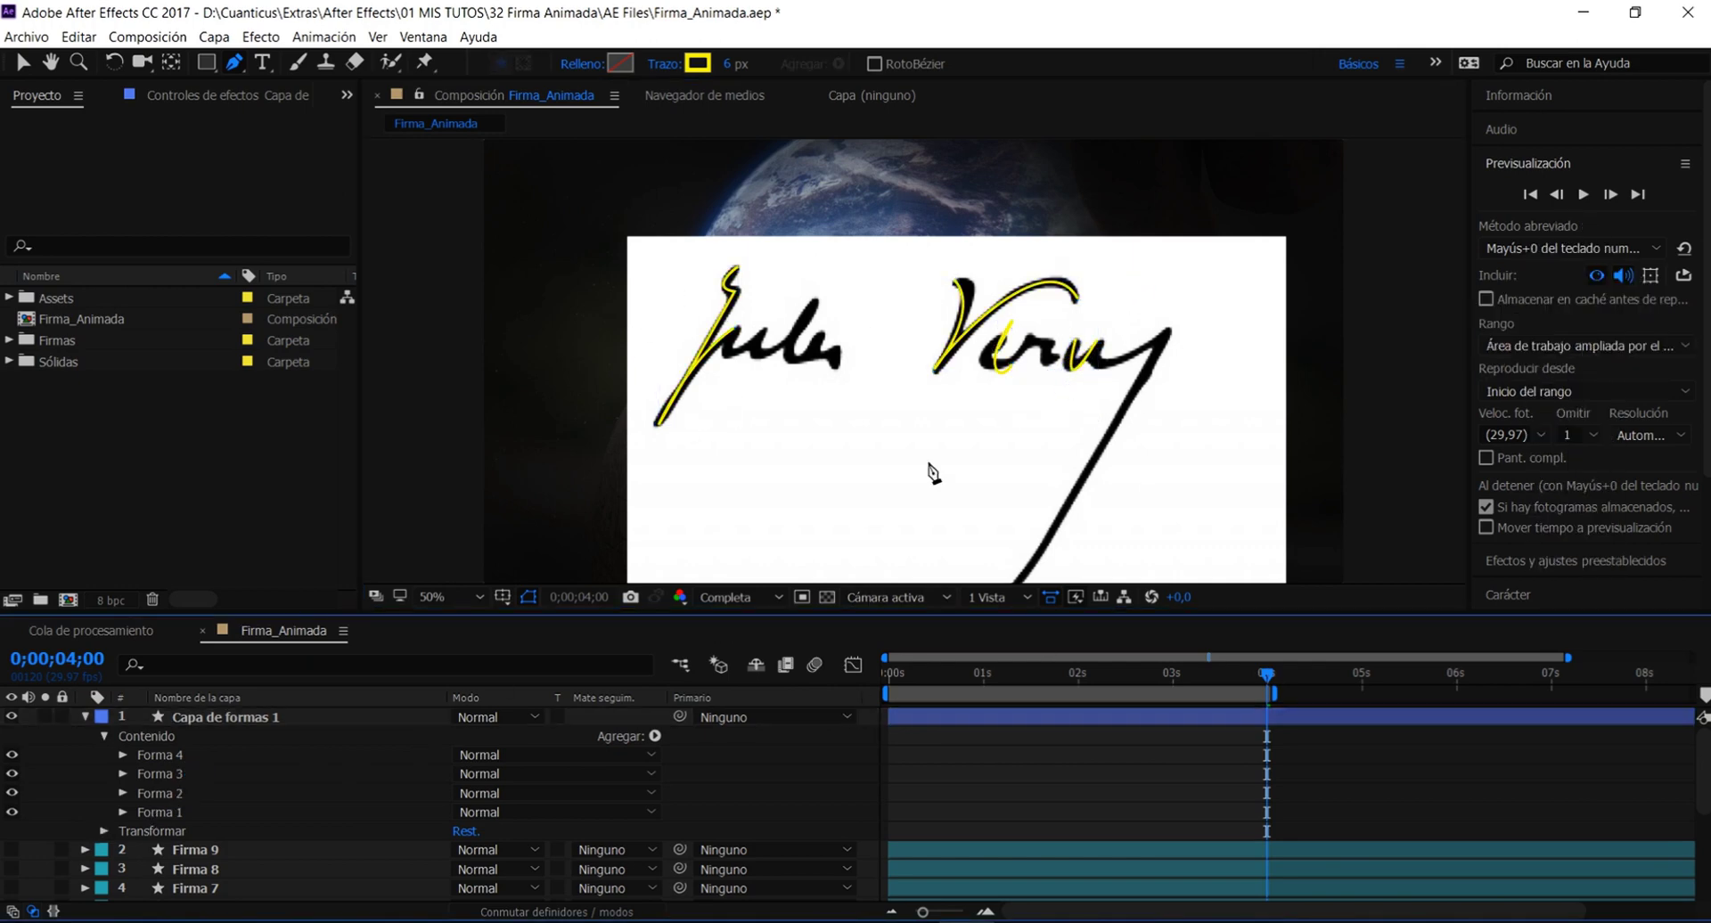
pyautogui.click(249, 717)
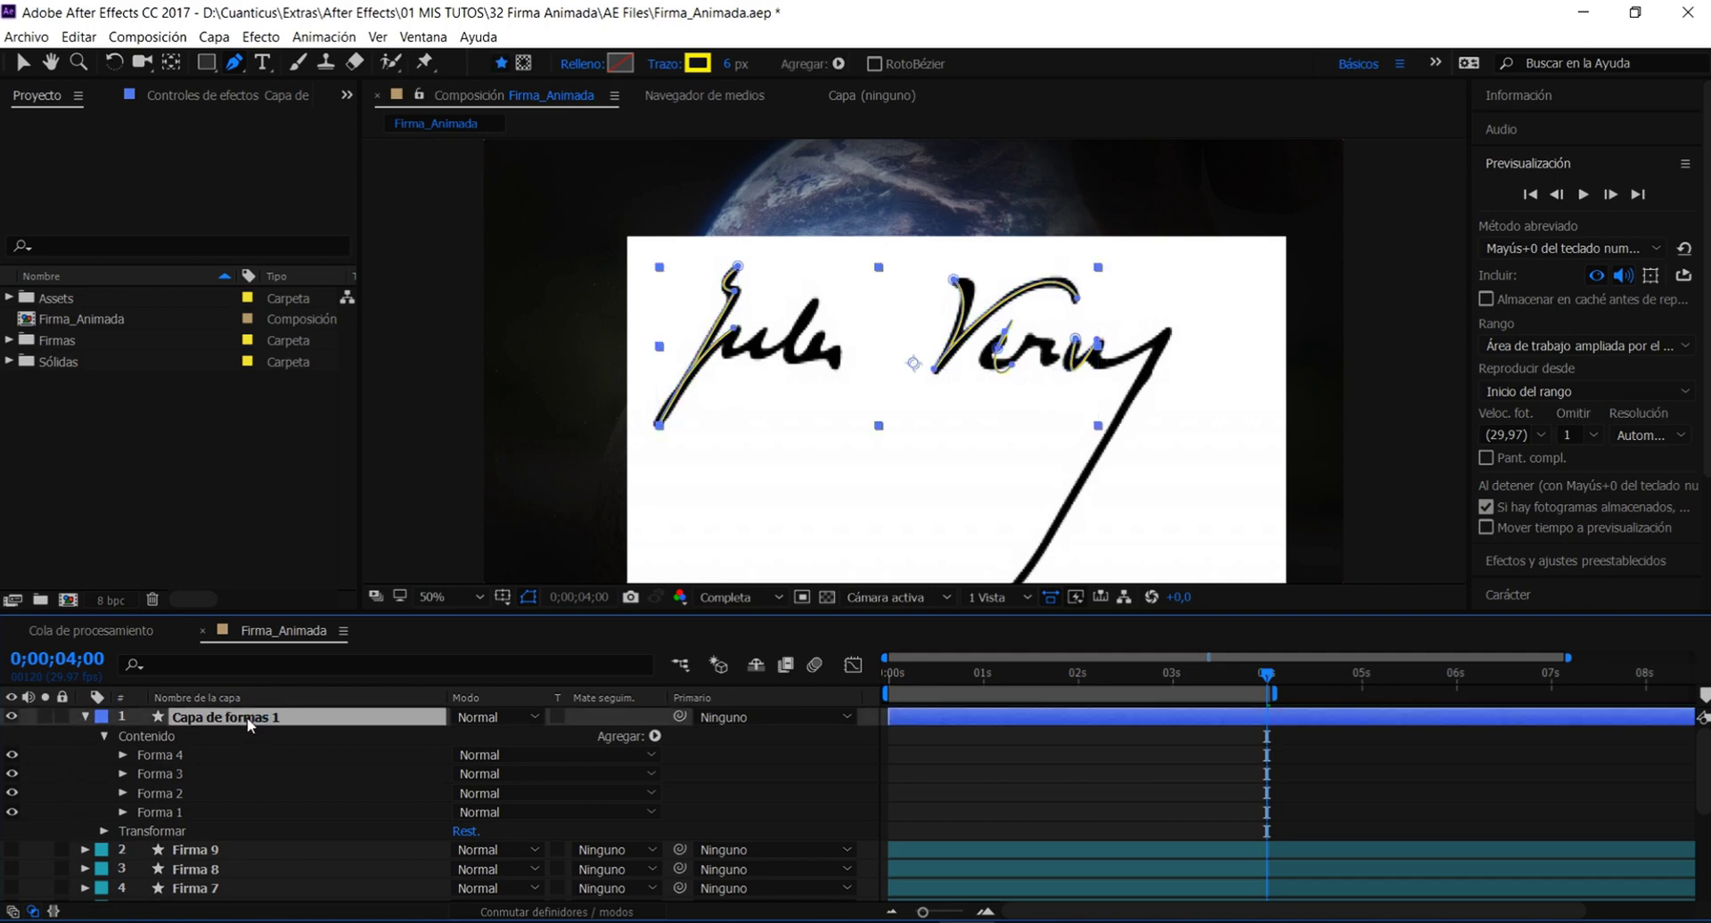
# Rename the shape layer to 'Forma 1'
pyautogui.press('Return')
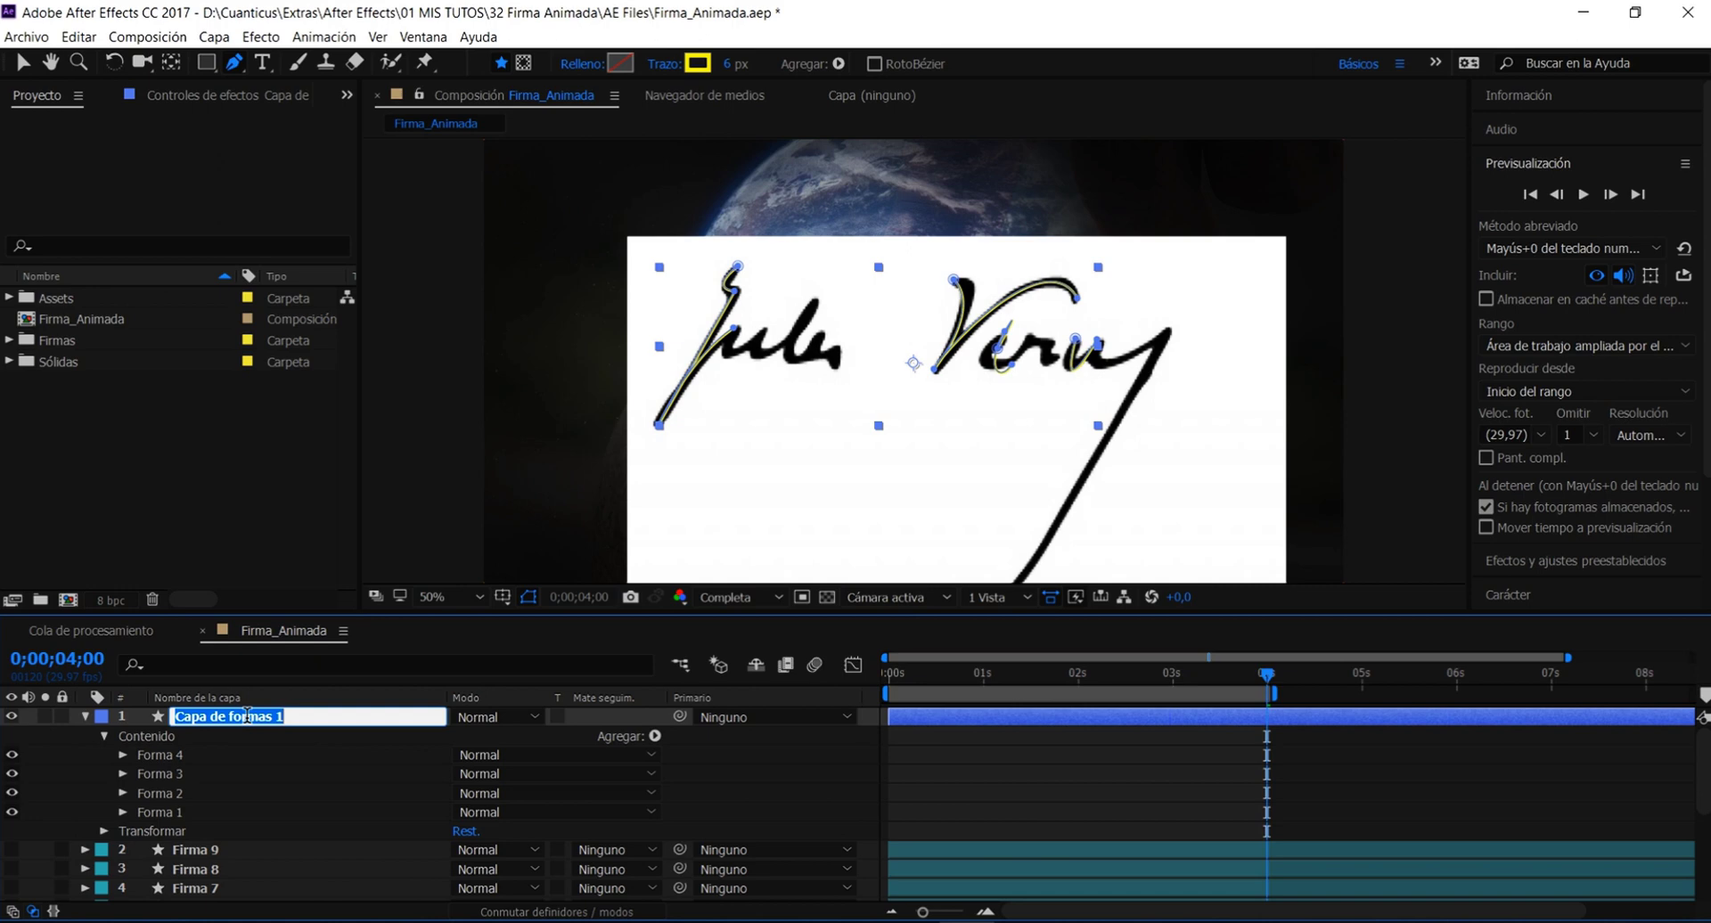
pyautogui.write('Forma')
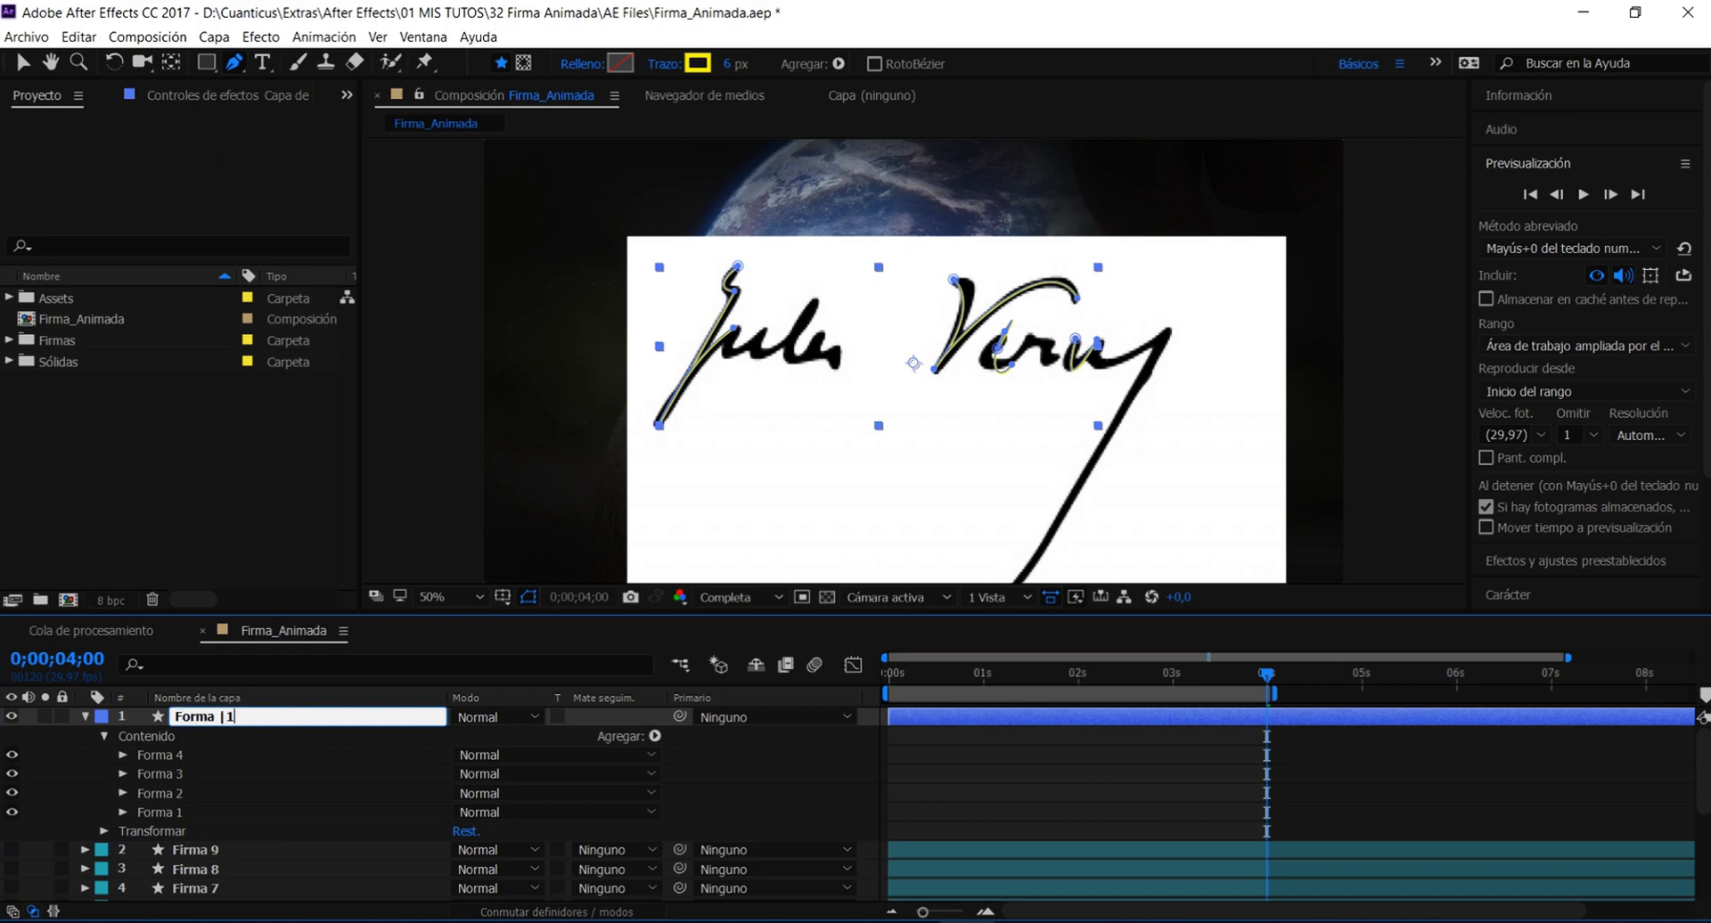
pyautogui.press('Return')
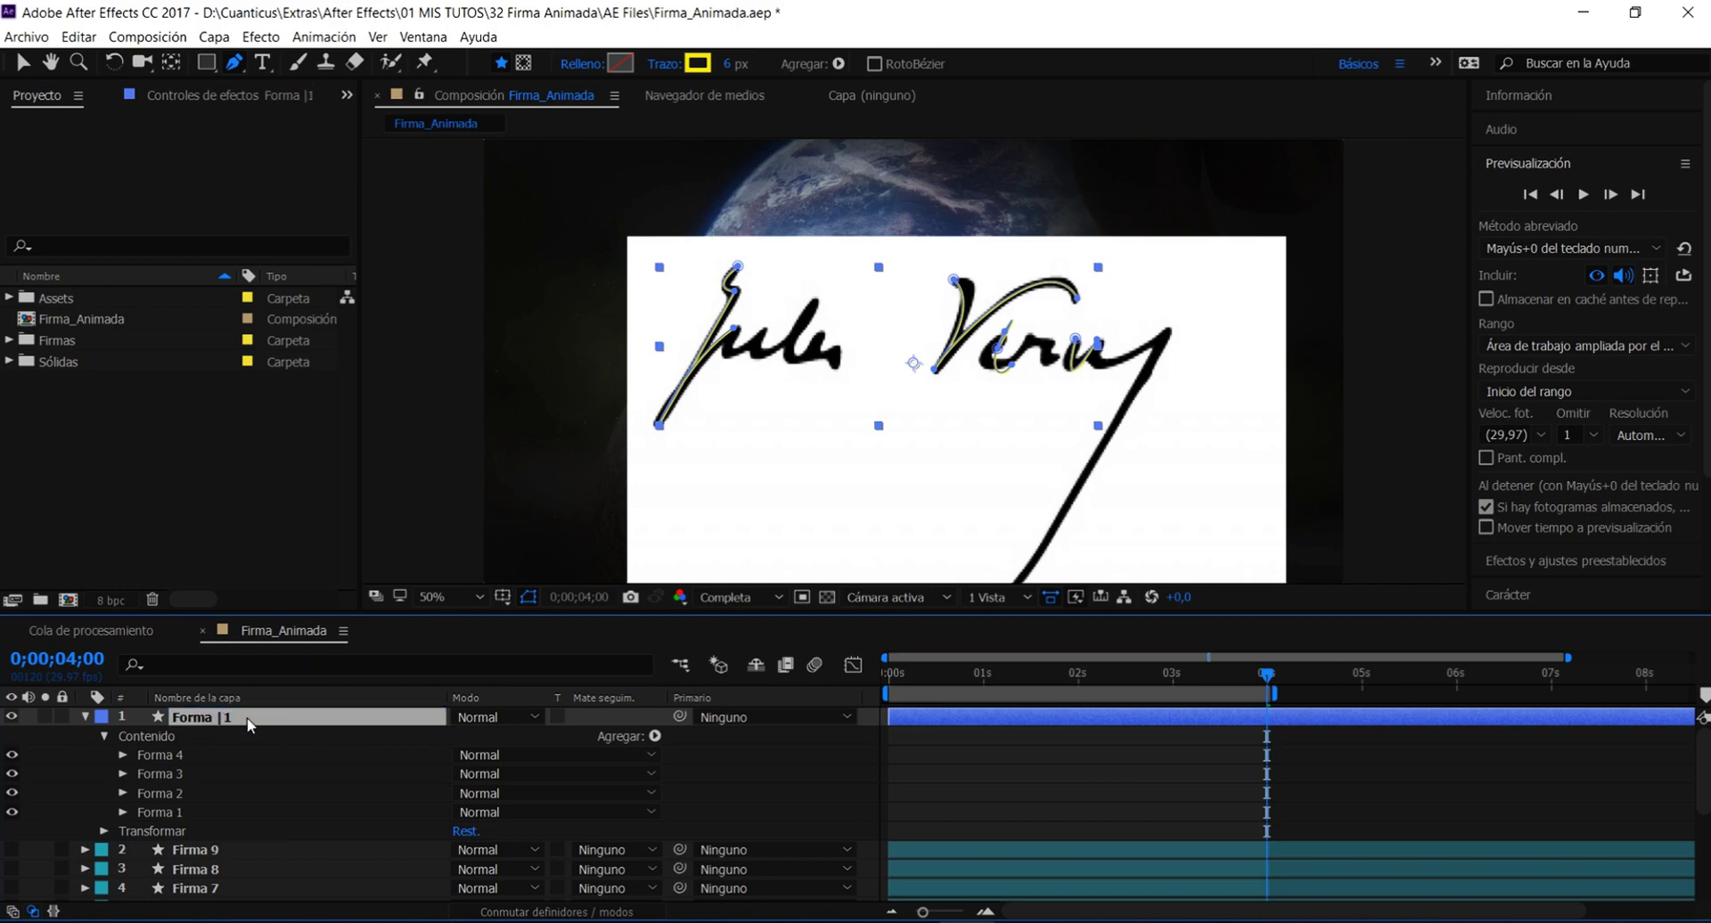
pyautogui.press('Return')
pyautogui.click(247, 716)
pyautogui.write('1')
pyautogui.press('Return')
# Duplicate into Forma 2, hiding paths so each layer shows only its own stroke
pyautogui.hotkey('ctrl', 'd')
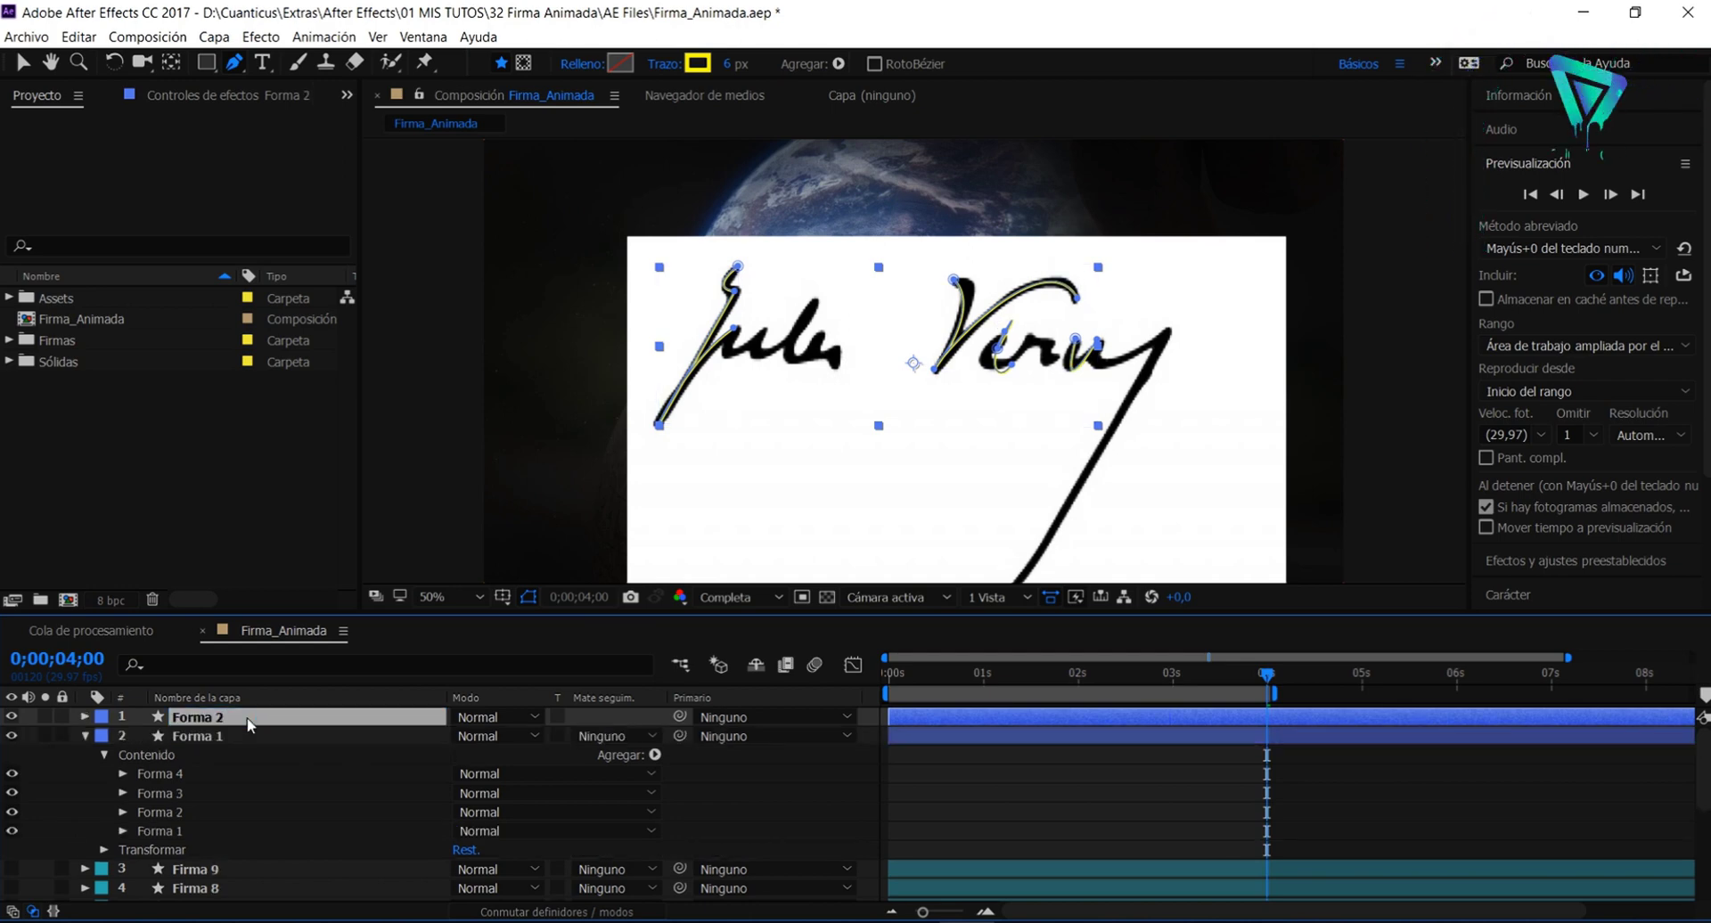
pyautogui.click(202, 736)
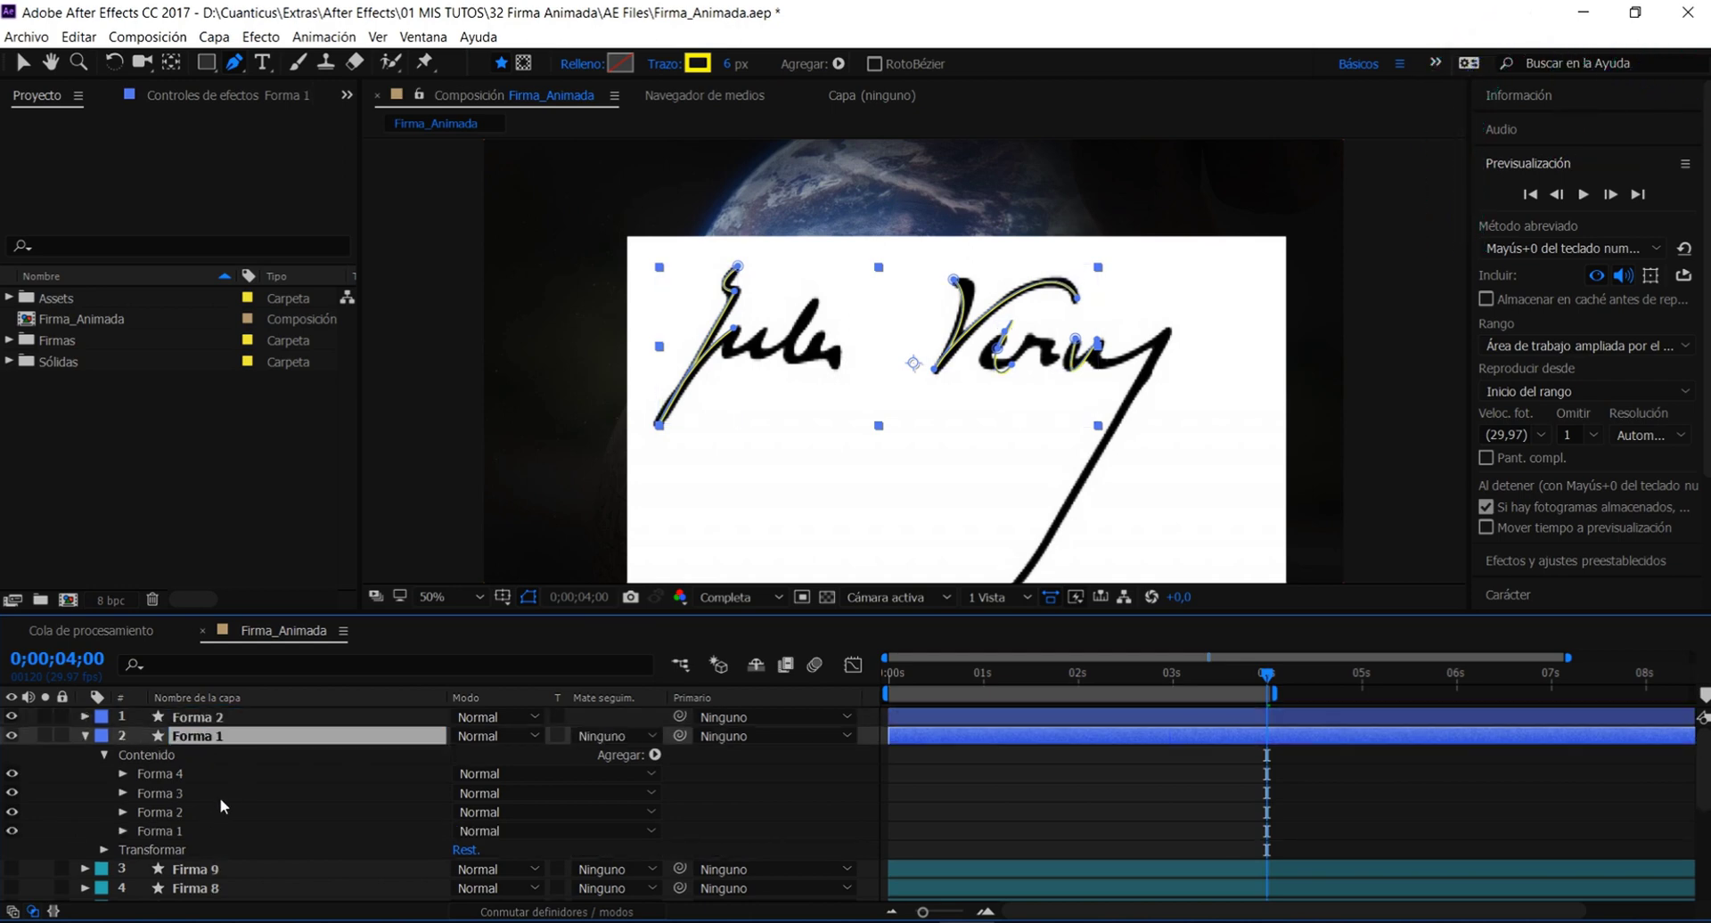
pyautogui.moveTo(13, 813); pyautogui.dragTo(13, 773)
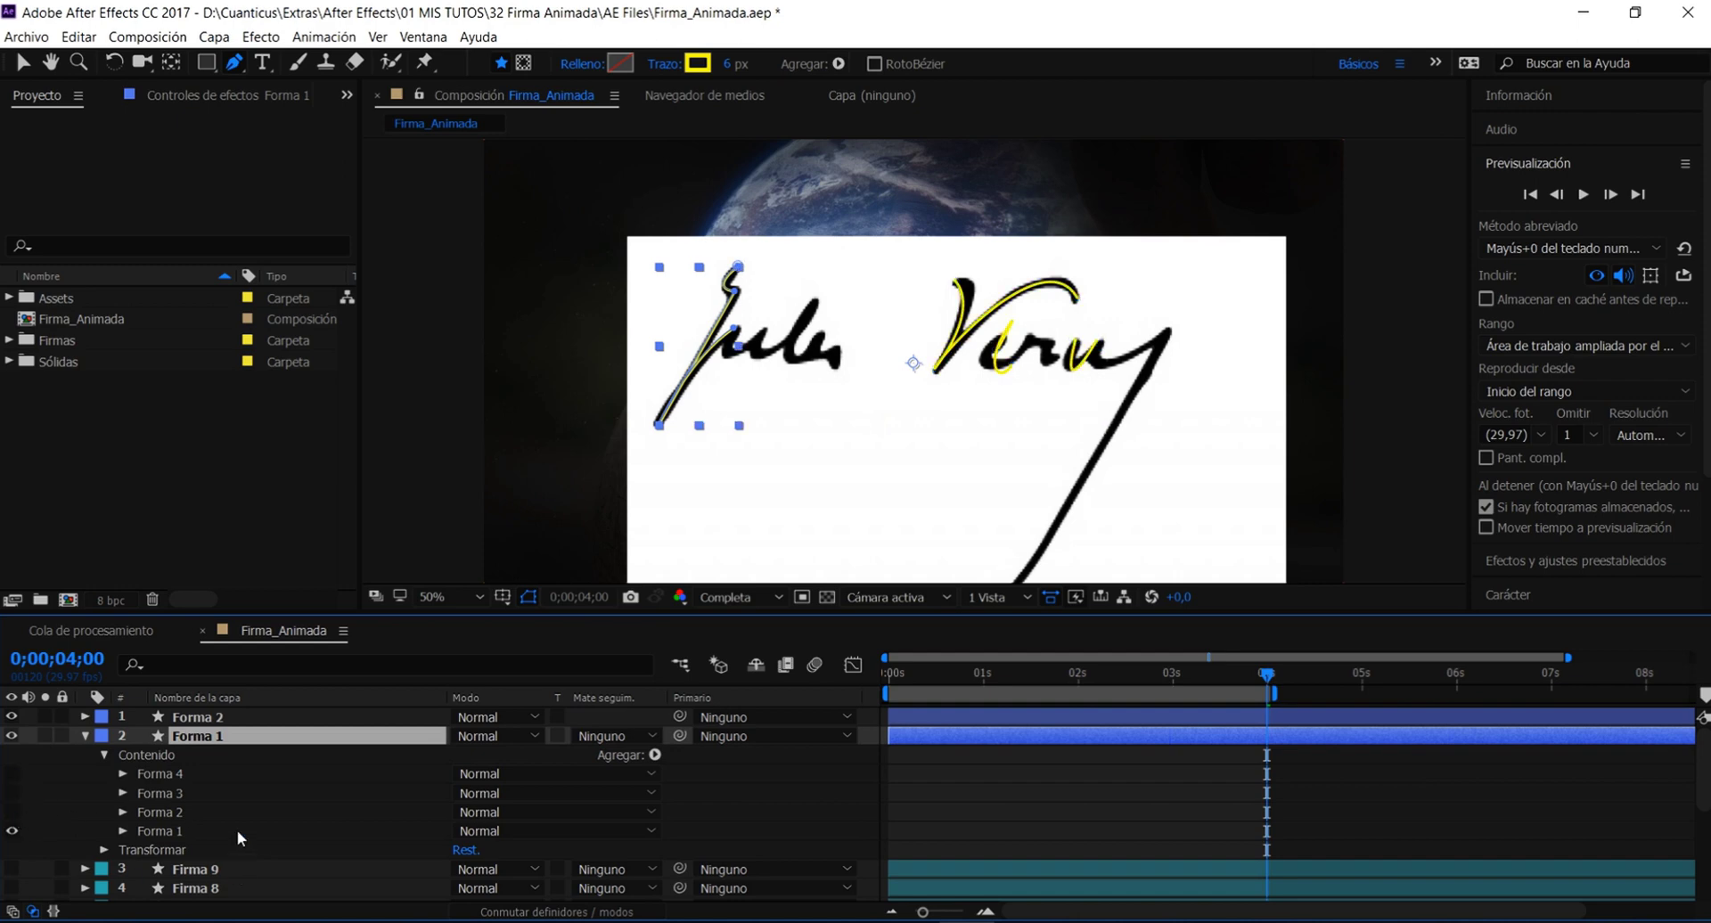
pyautogui.click(83, 736)
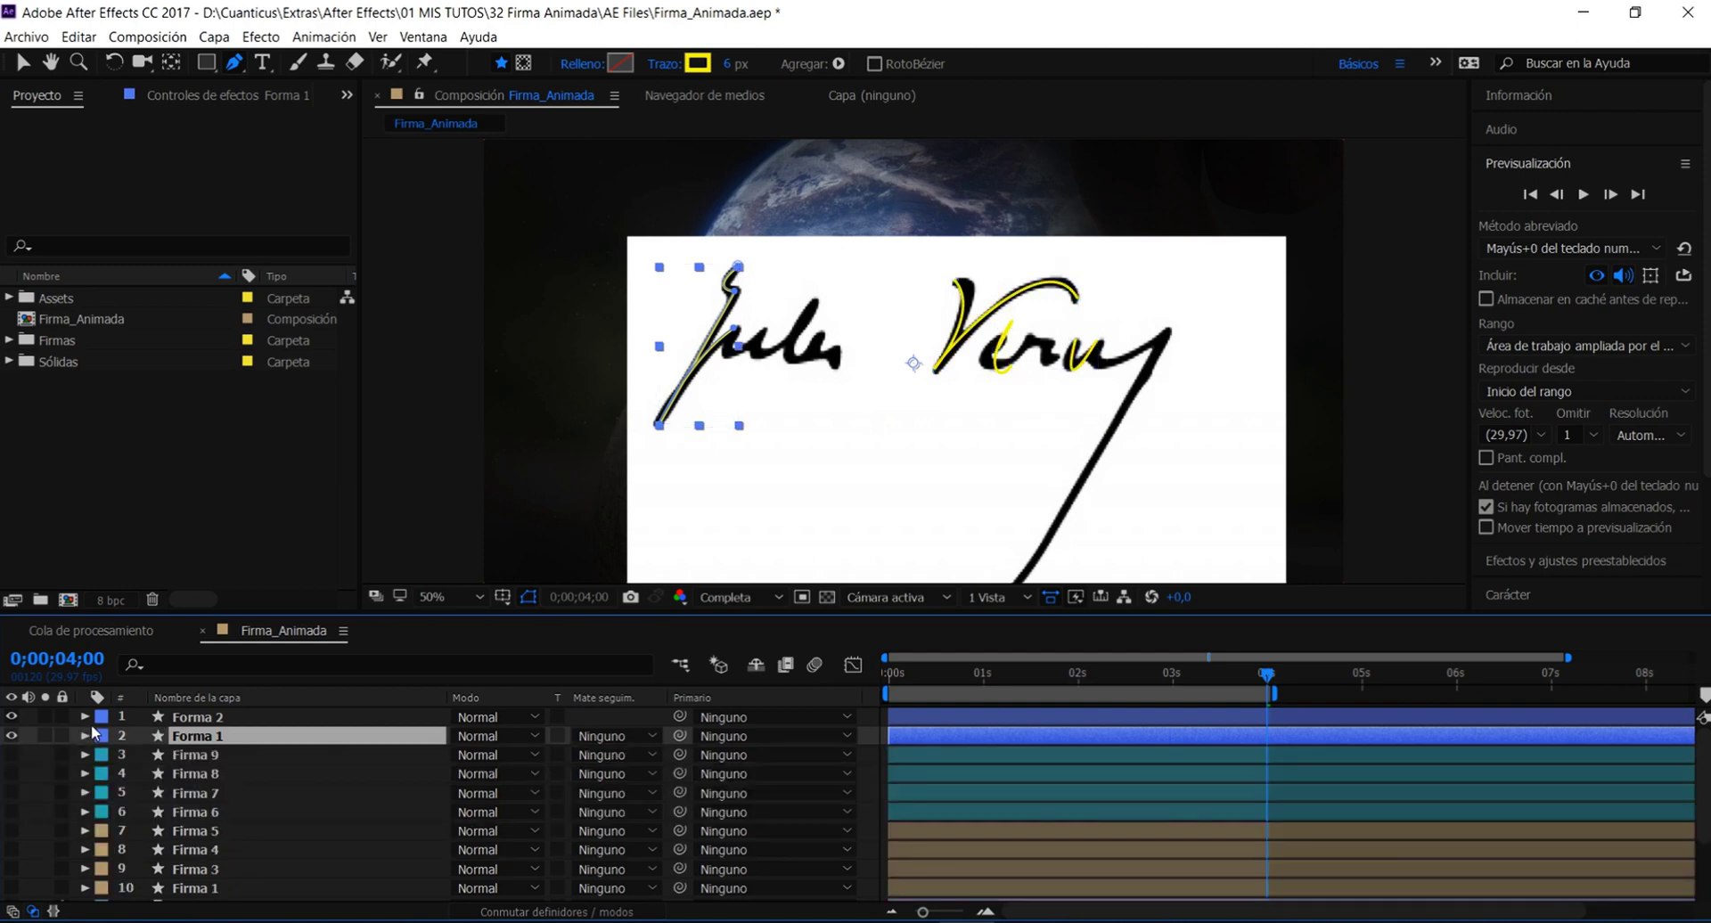
pyautogui.click(85, 717)
pyautogui.click(104, 736)
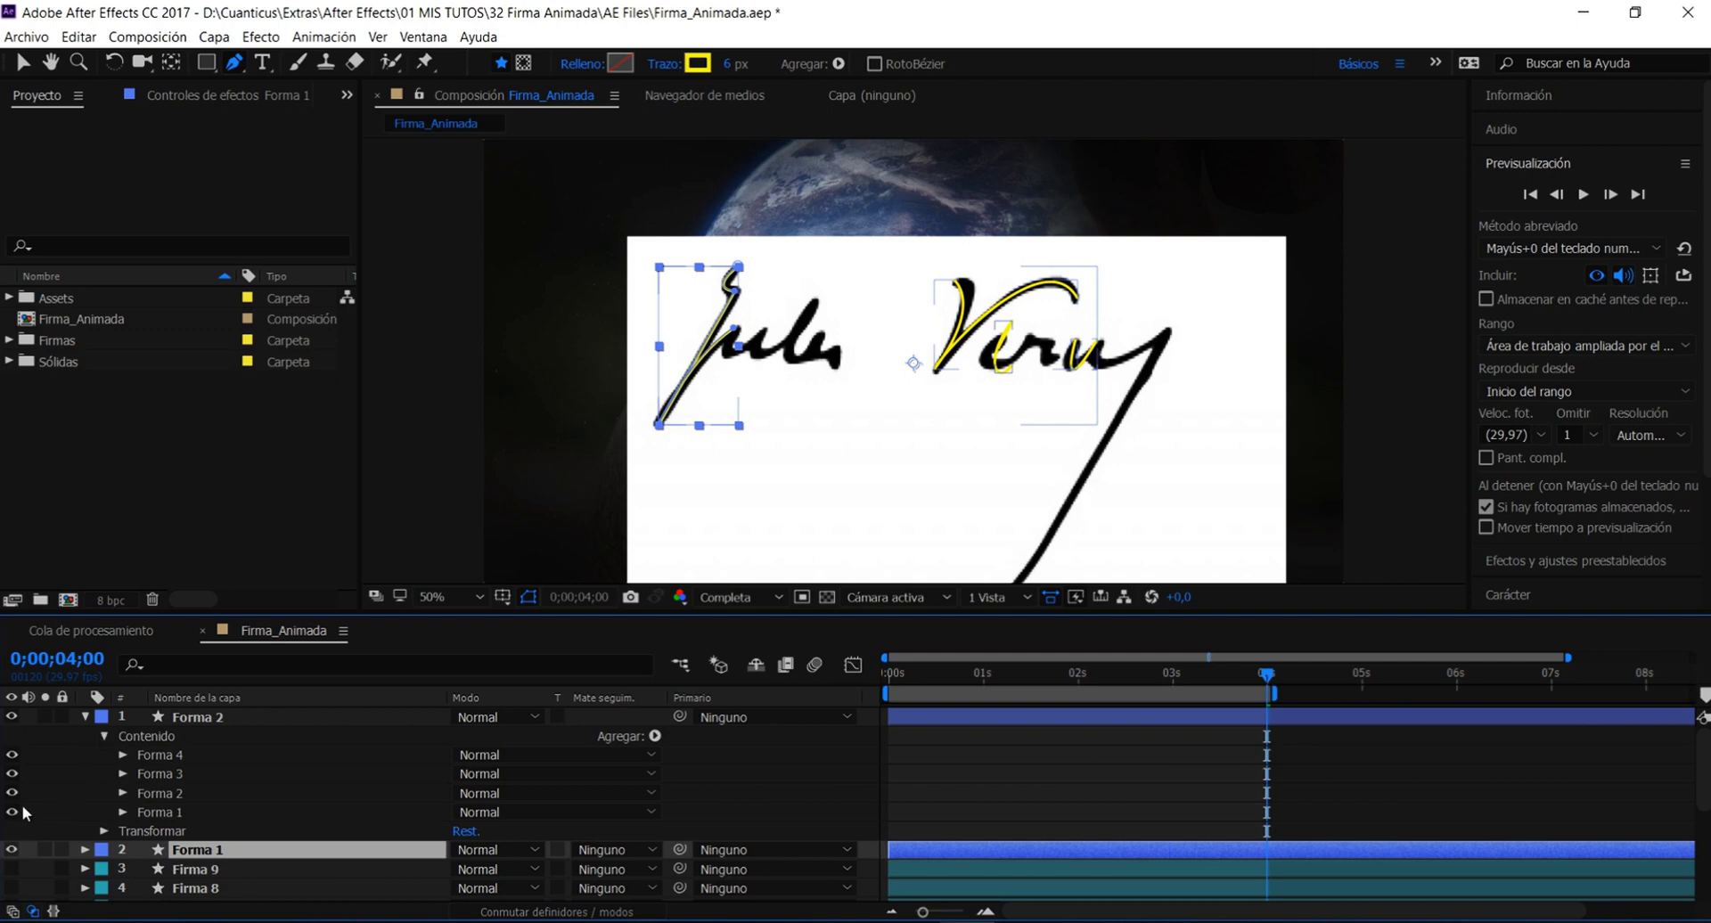
pyautogui.moveTo(13, 777); pyautogui.dragTo(12, 755)
pyautogui.click(232, 718)
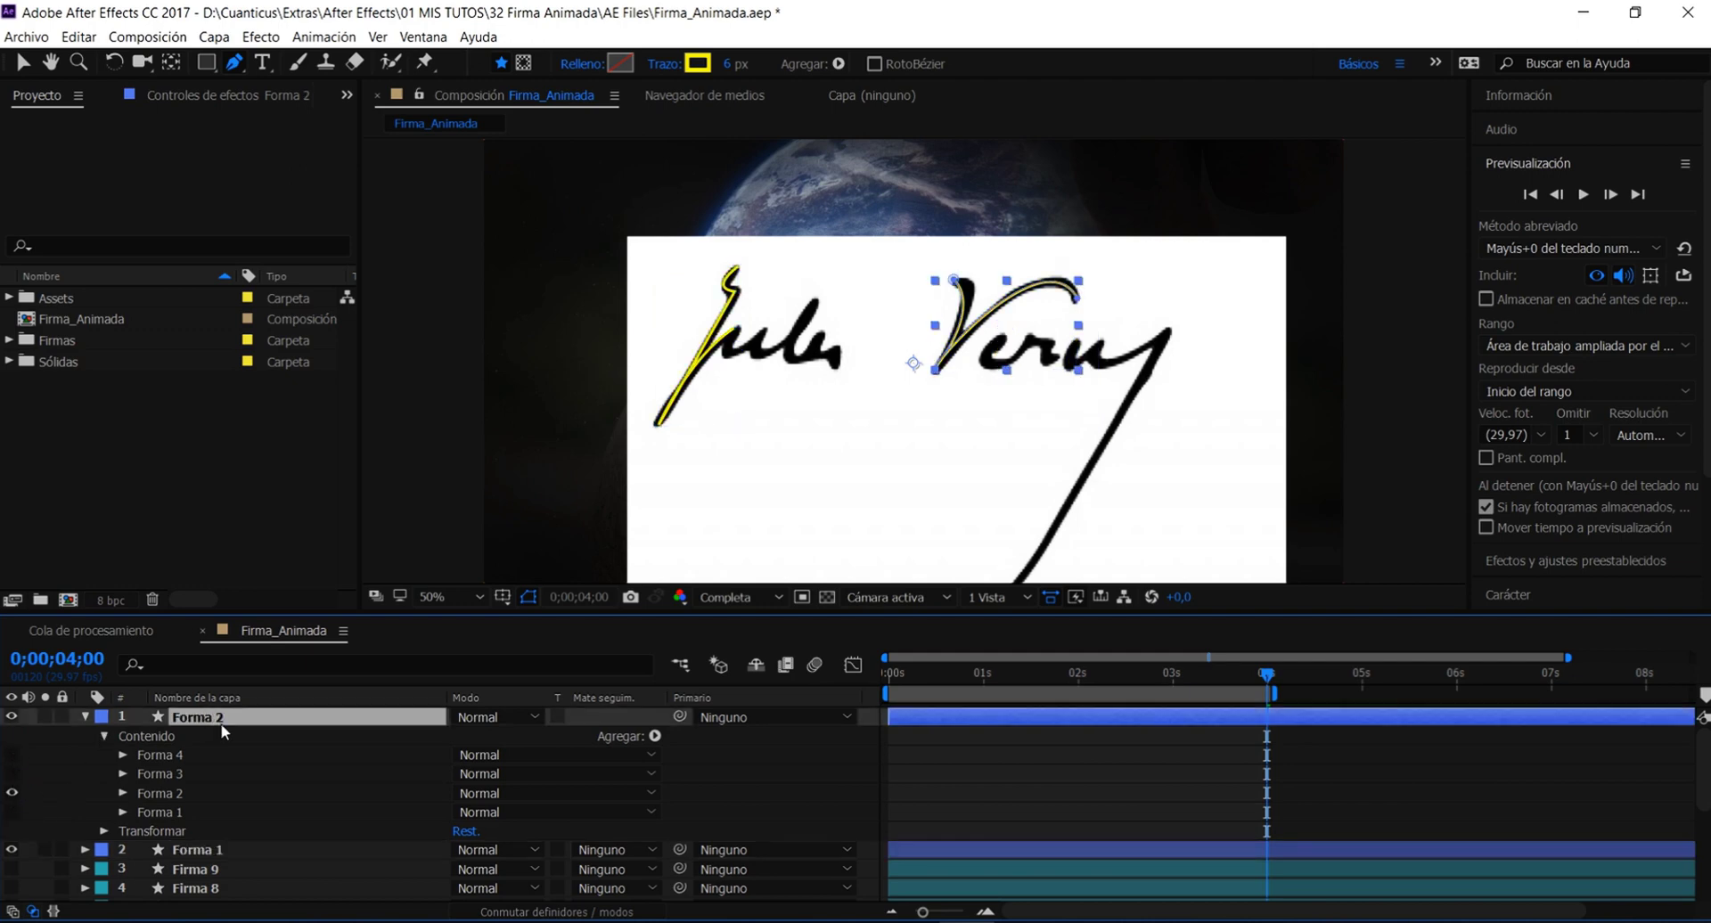
# Duplicate into Forma 3 and Forma 4, each showing only its own path
pyautogui.hotkey('ctrl', 'd')
pyautogui.click(86, 718)
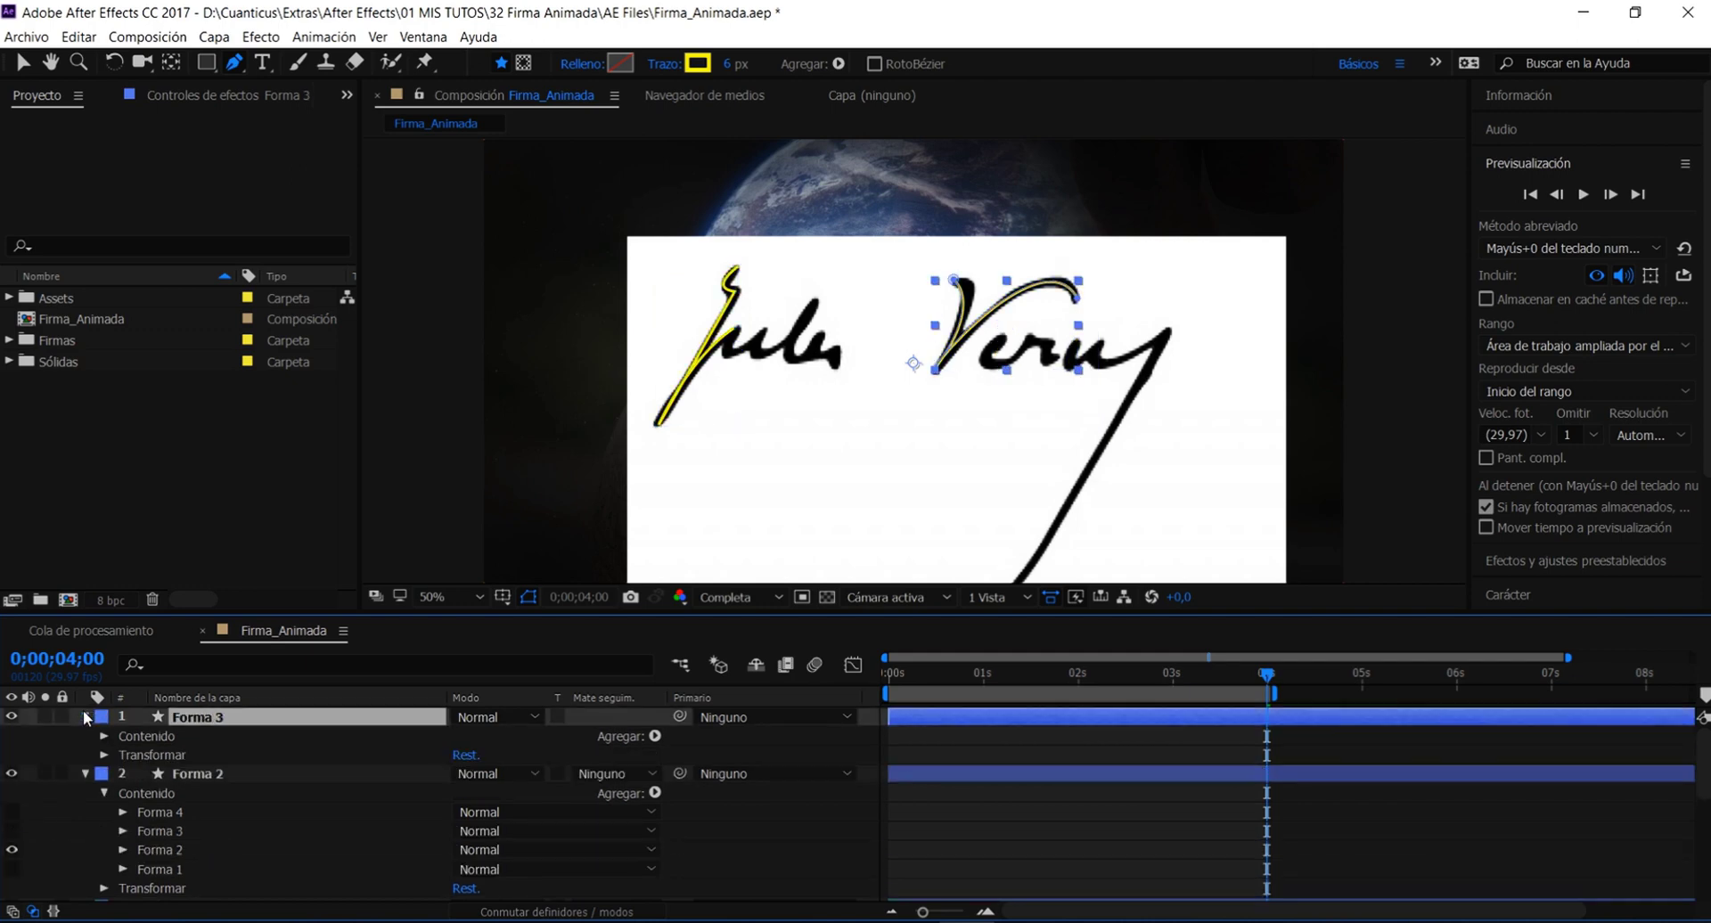
pyautogui.click(103, 736)
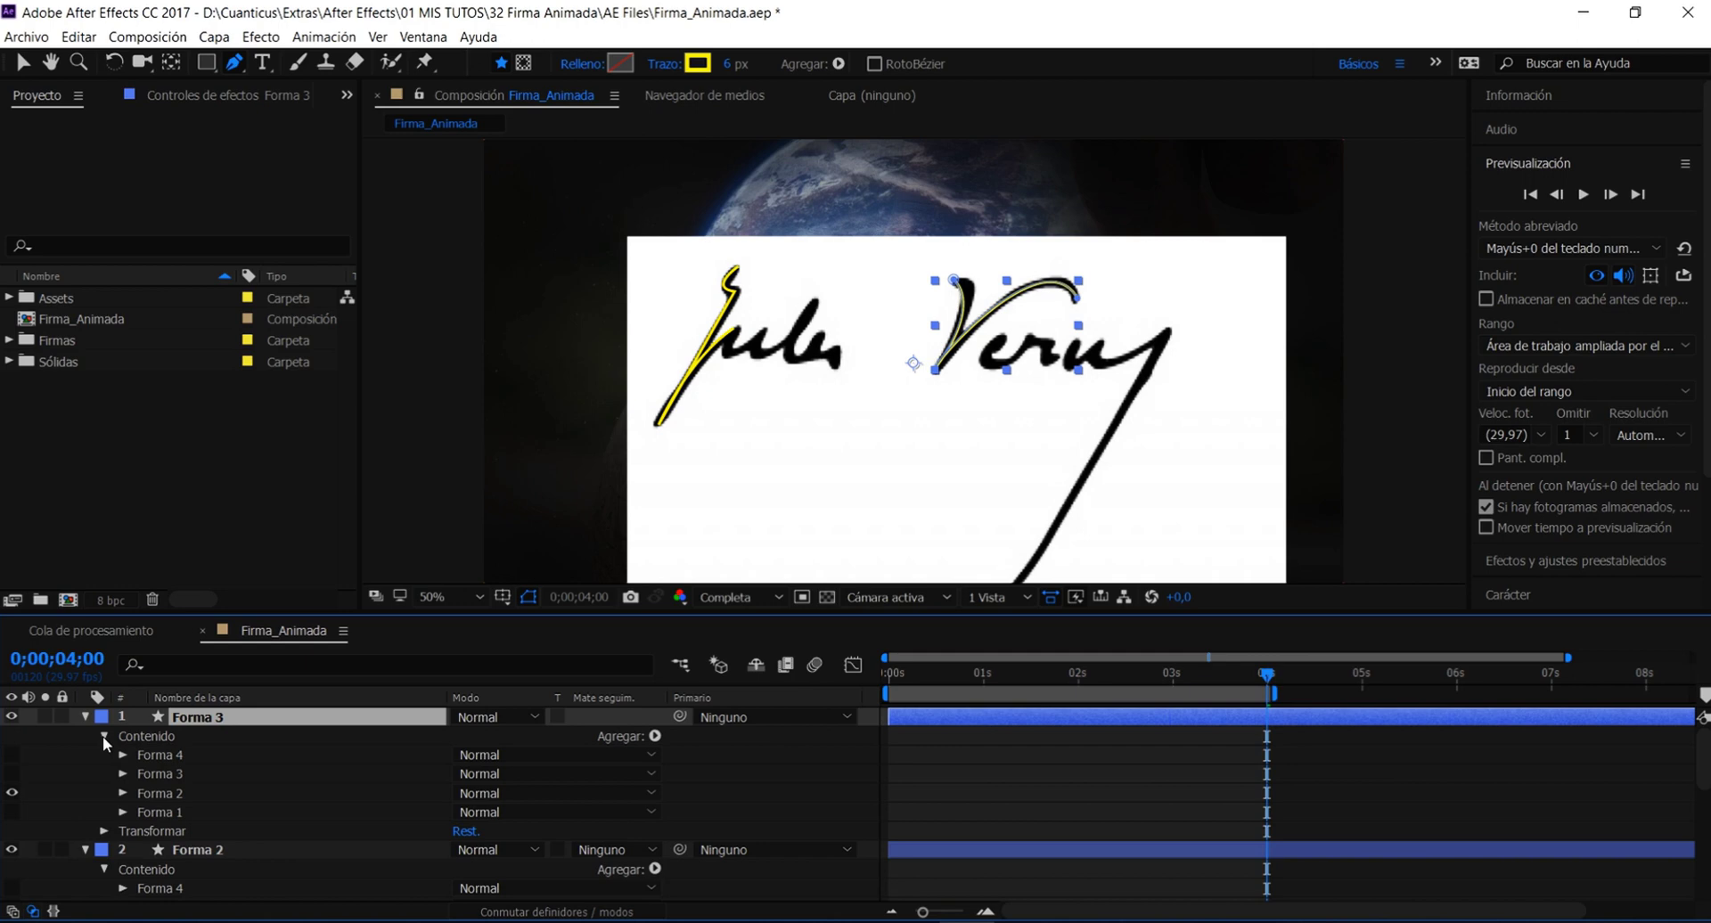
pyautogui.click(12, 774)
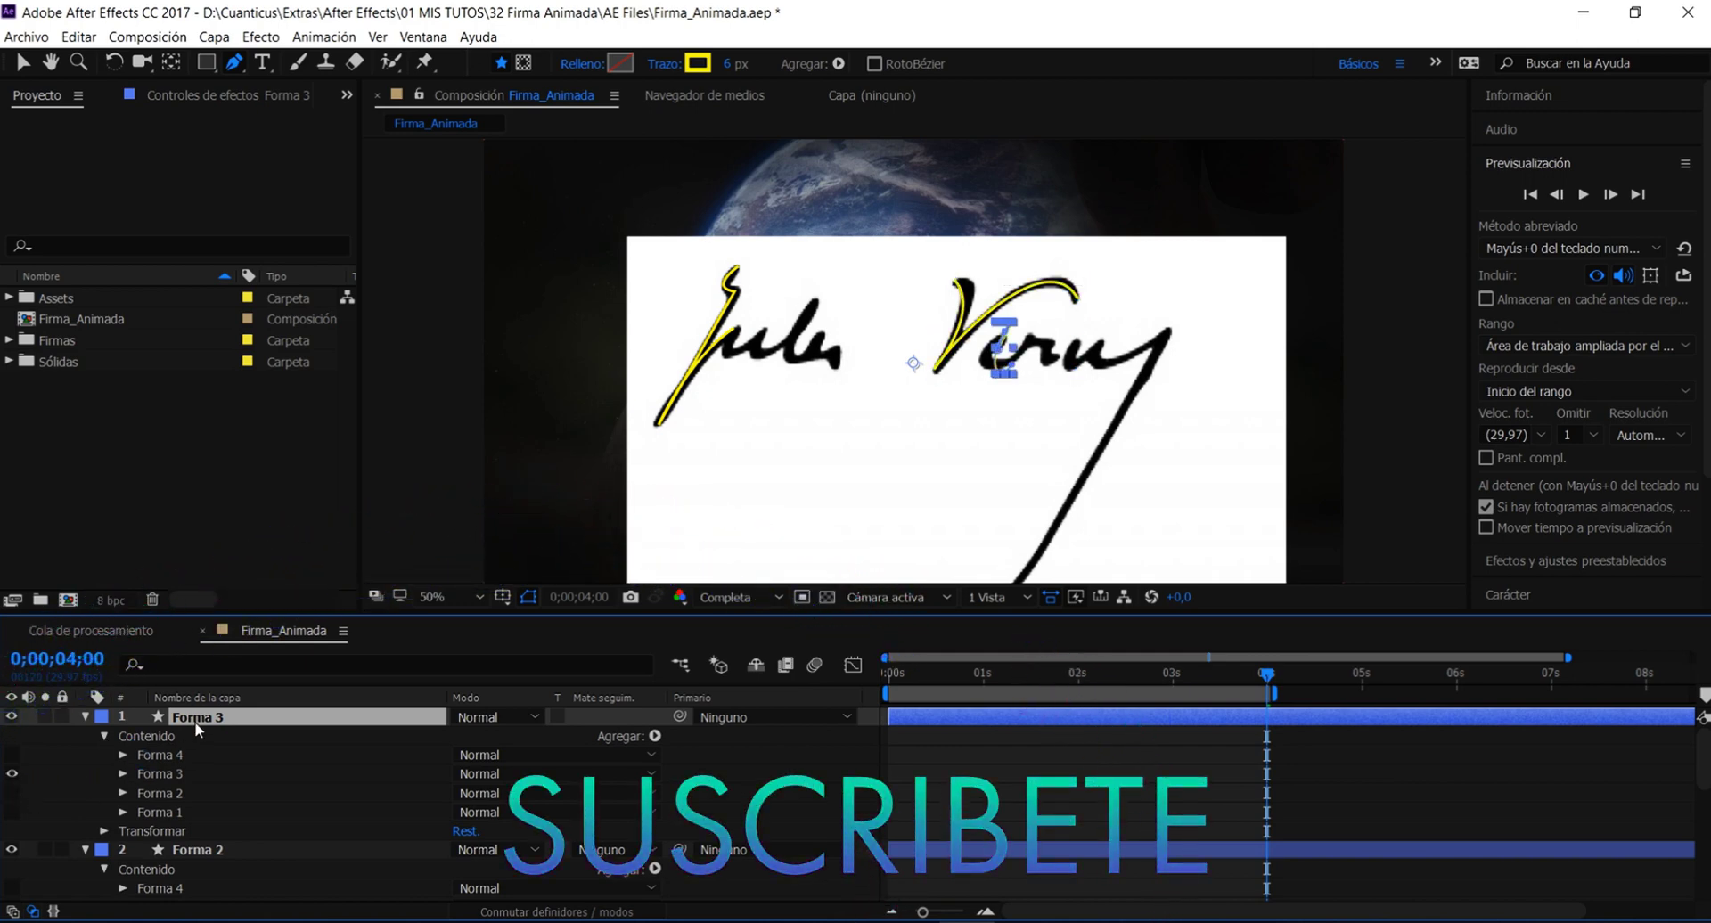
pyautogui.hotkey('ctrl', 'd')
pyautogui.click(85, 717)
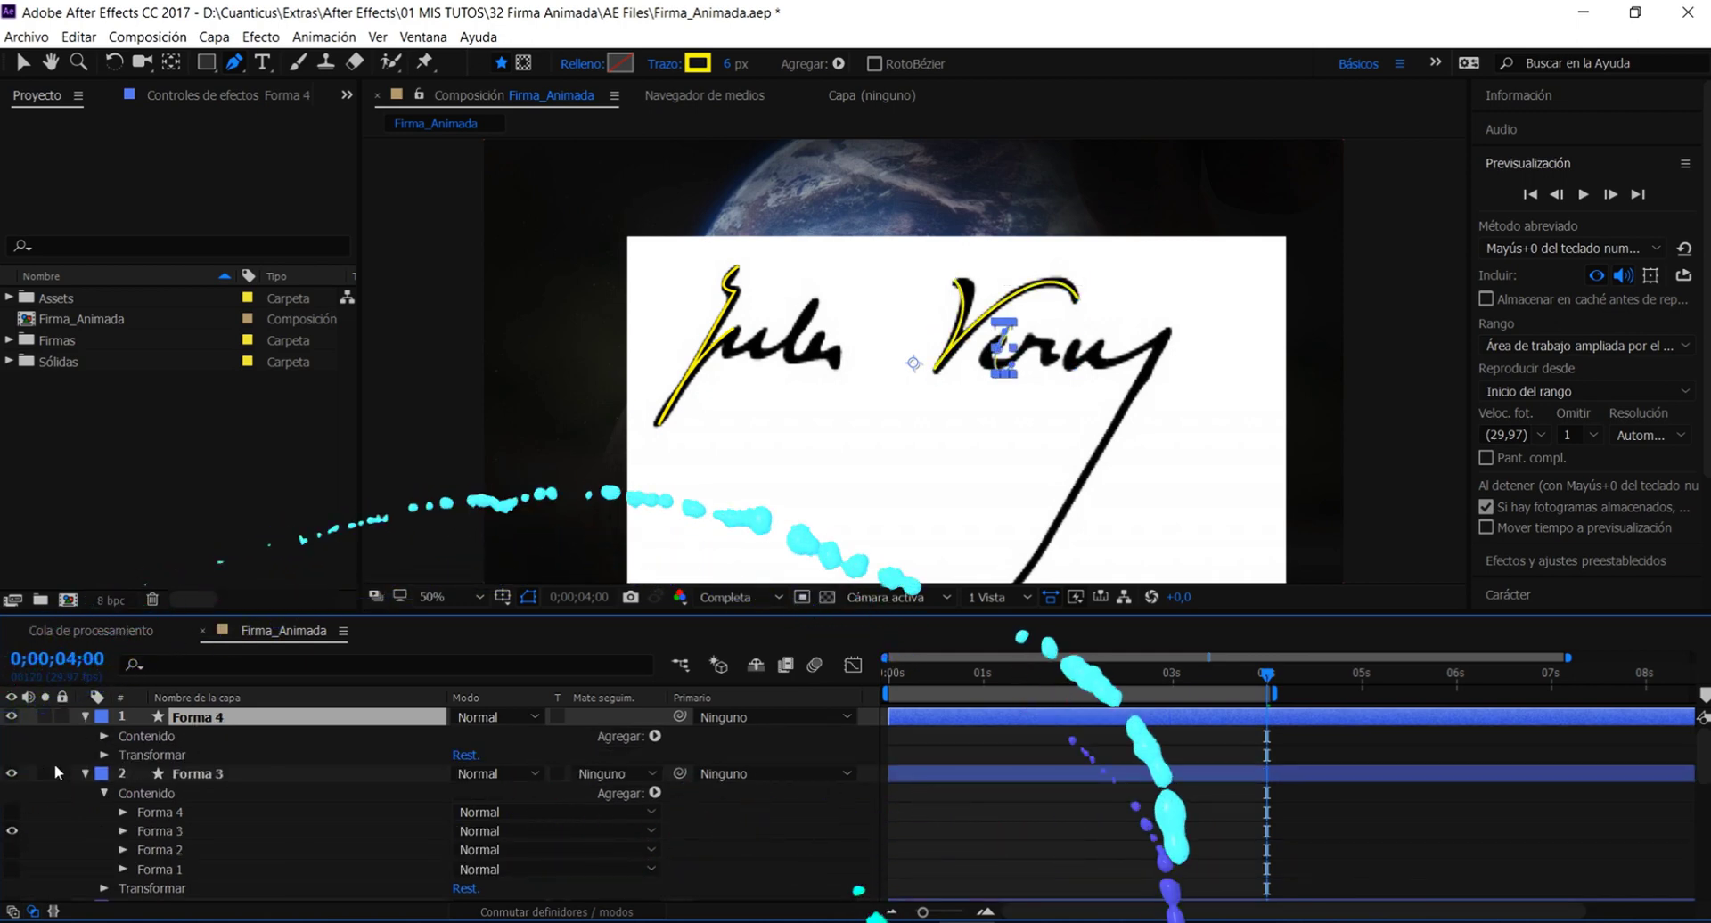
pyautogui.click(11, 773)
pyautogui.click(12, 755)
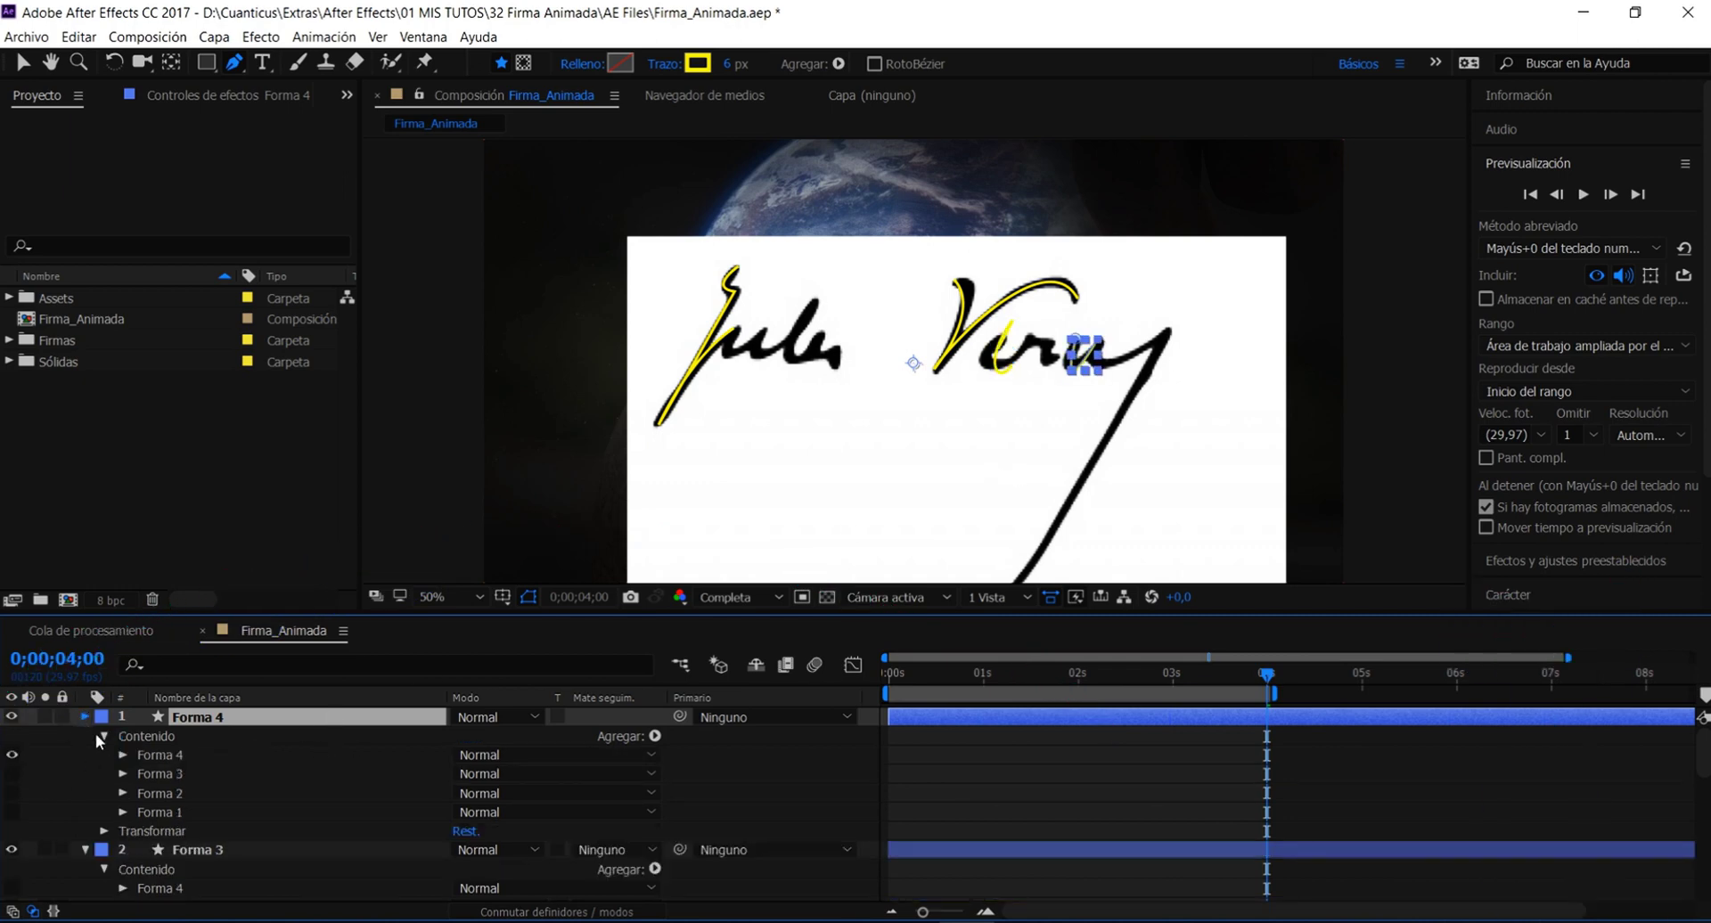
# Collapse the layers, select Forma 1 through Forma 4 and delete them
pyautogui.click(83, 735)
pyautogui.click(83, 754)
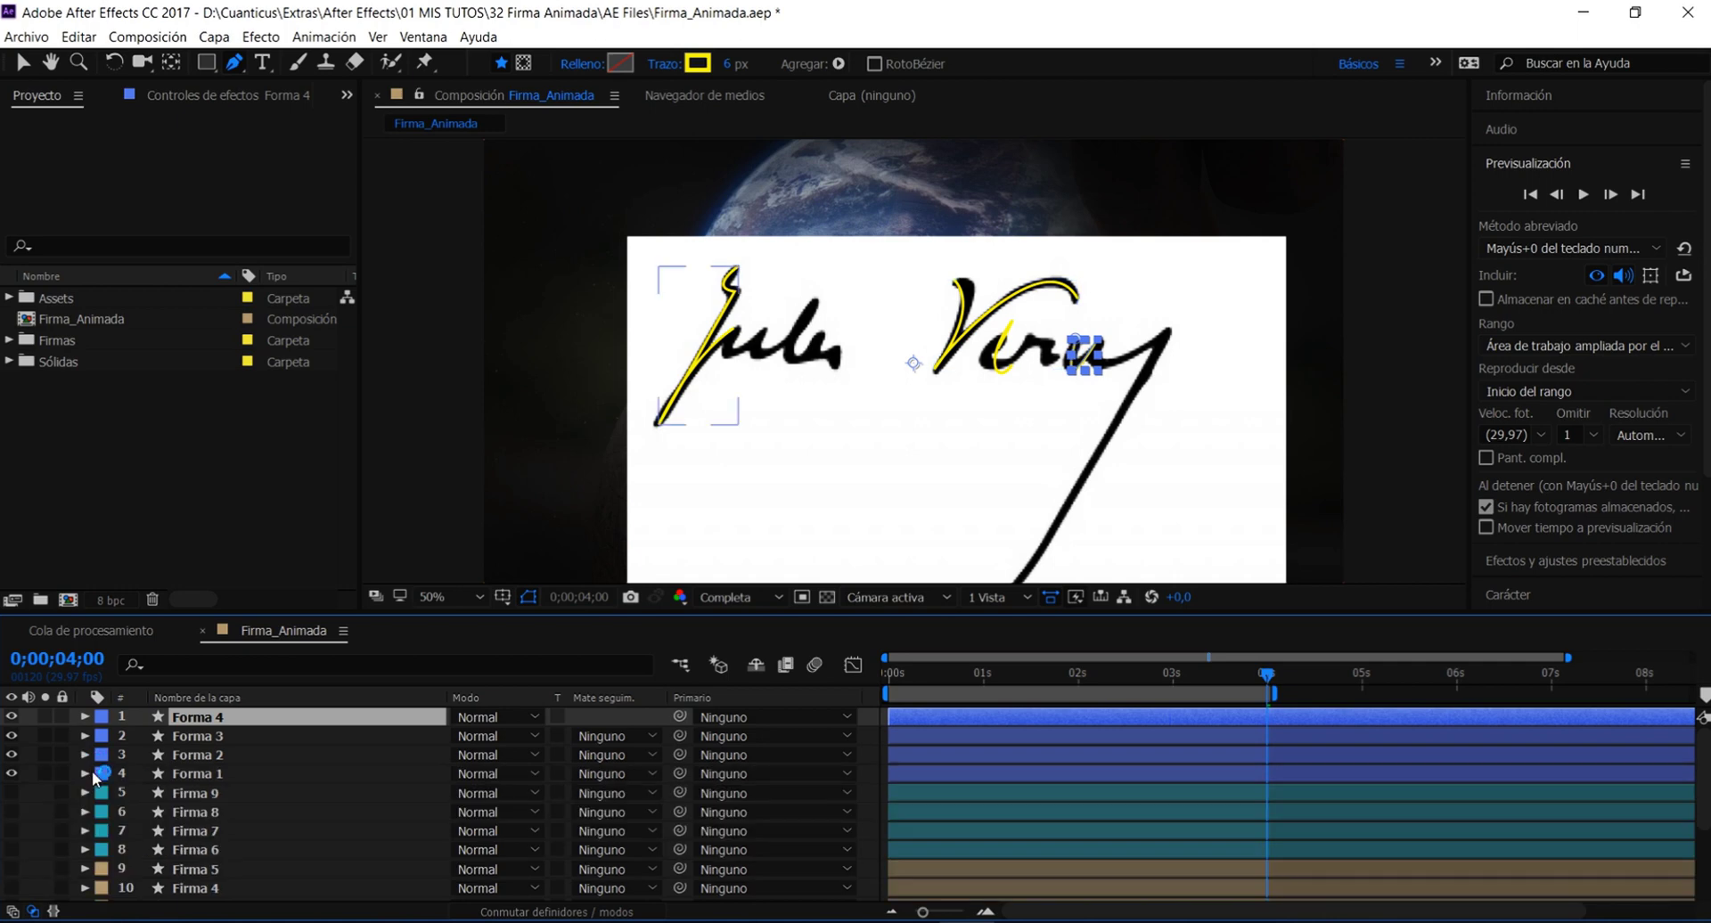
pyautogui.click(272, 776)
pyautogui.keyDown('shift'); pyautogui.click(232, 719); pyautogui.keyUp('shift')
pyautogui.press('Delete')
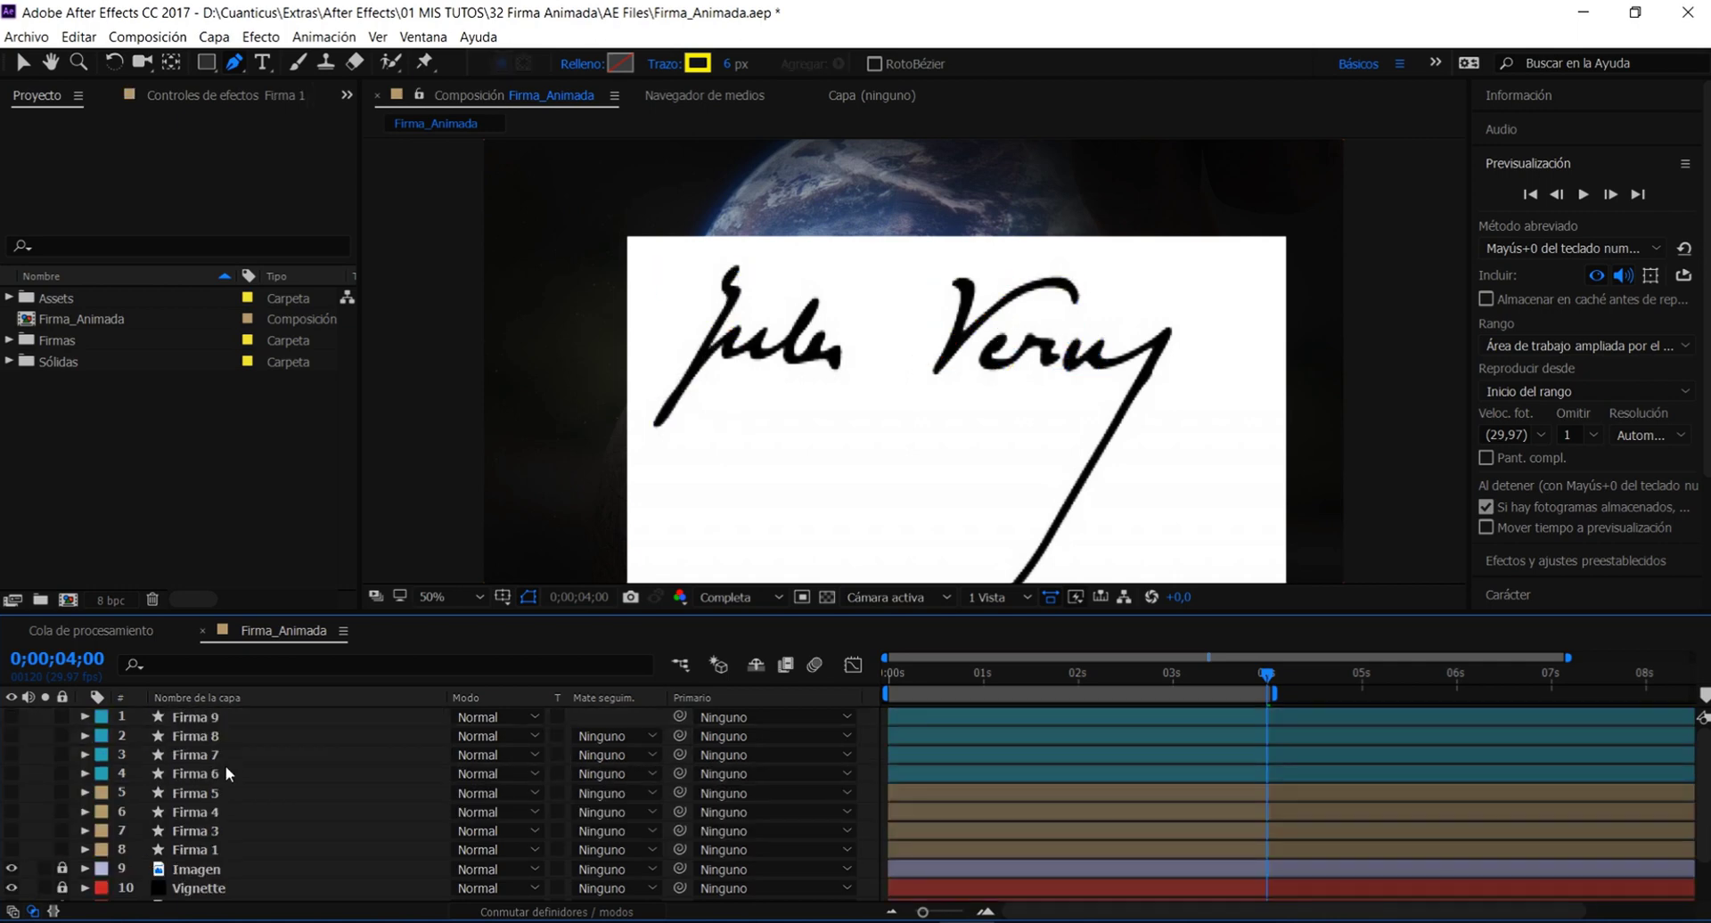
# Turn on visibility for the Firma 1, 3, 4 and 5 stroke layers
pyautogui.click(214, 848)
pyautogui.keyDown('shift'); pyautogui.click(187, 793); pyautogui.keyUp('shift')
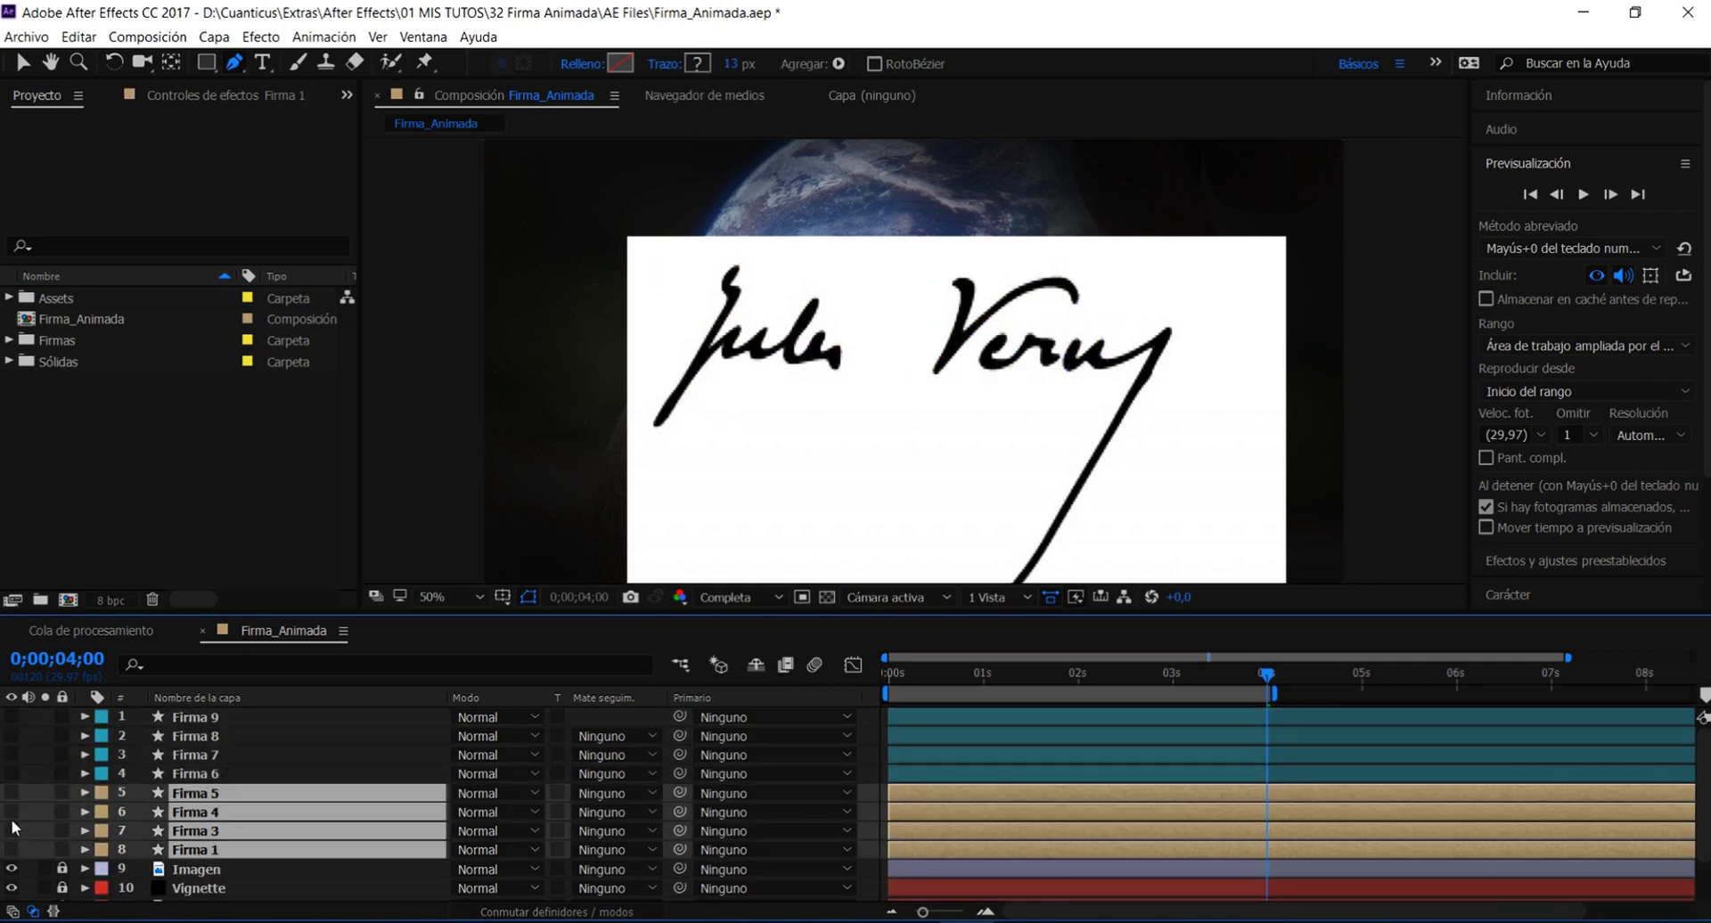
pyautogui.moveTo(12, 824); pyautogui.dragTo(11, 793)
pyautogui.click(870, 775)
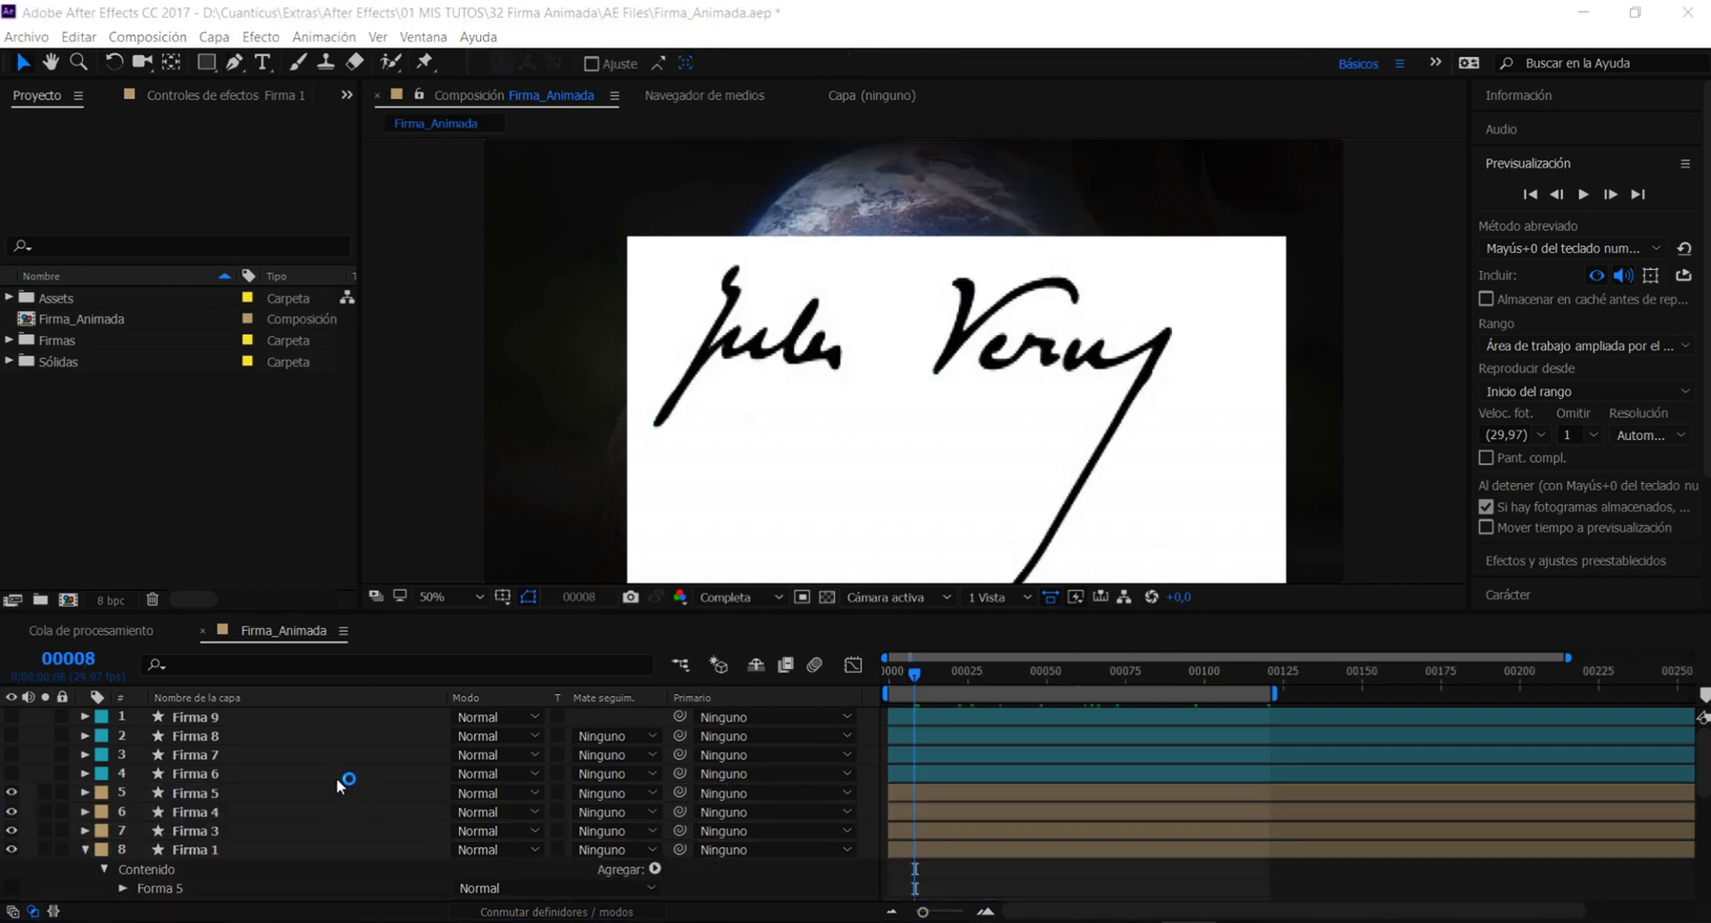
# Hide the Imagen reference layer and move to frame 91 to see the full cyan signature
pyautogui.scroll(-3, 335, 772)
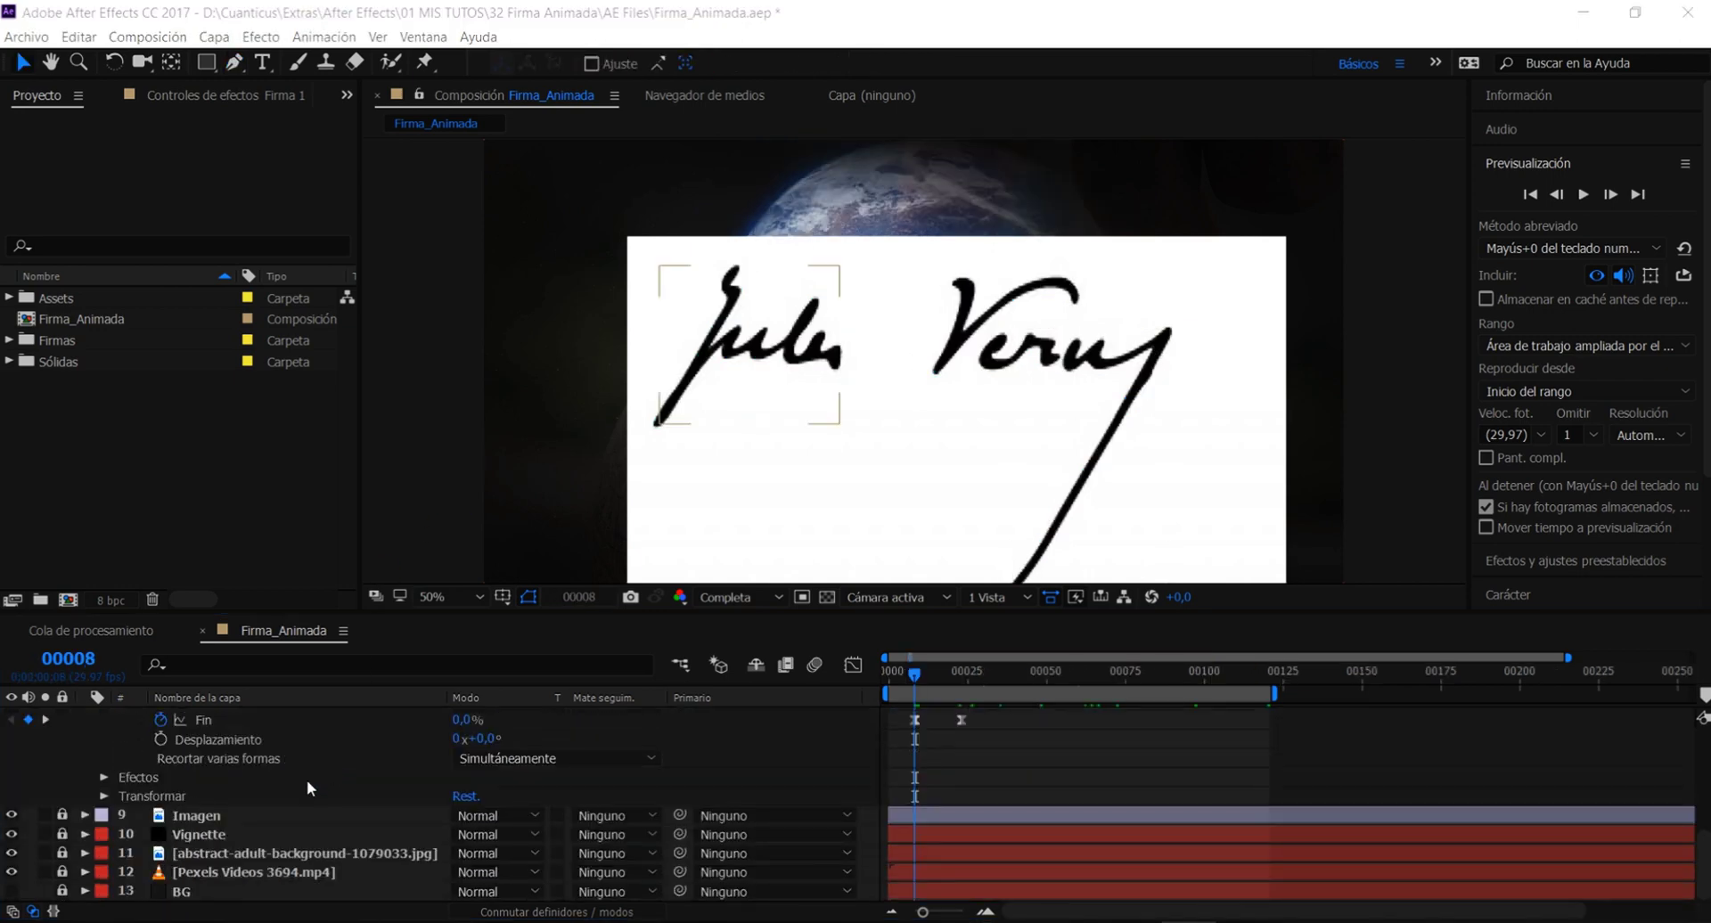
pyautogui.click(14, 815)
pyautogui.click(13, 815)
pyautogui.click(11, 815)
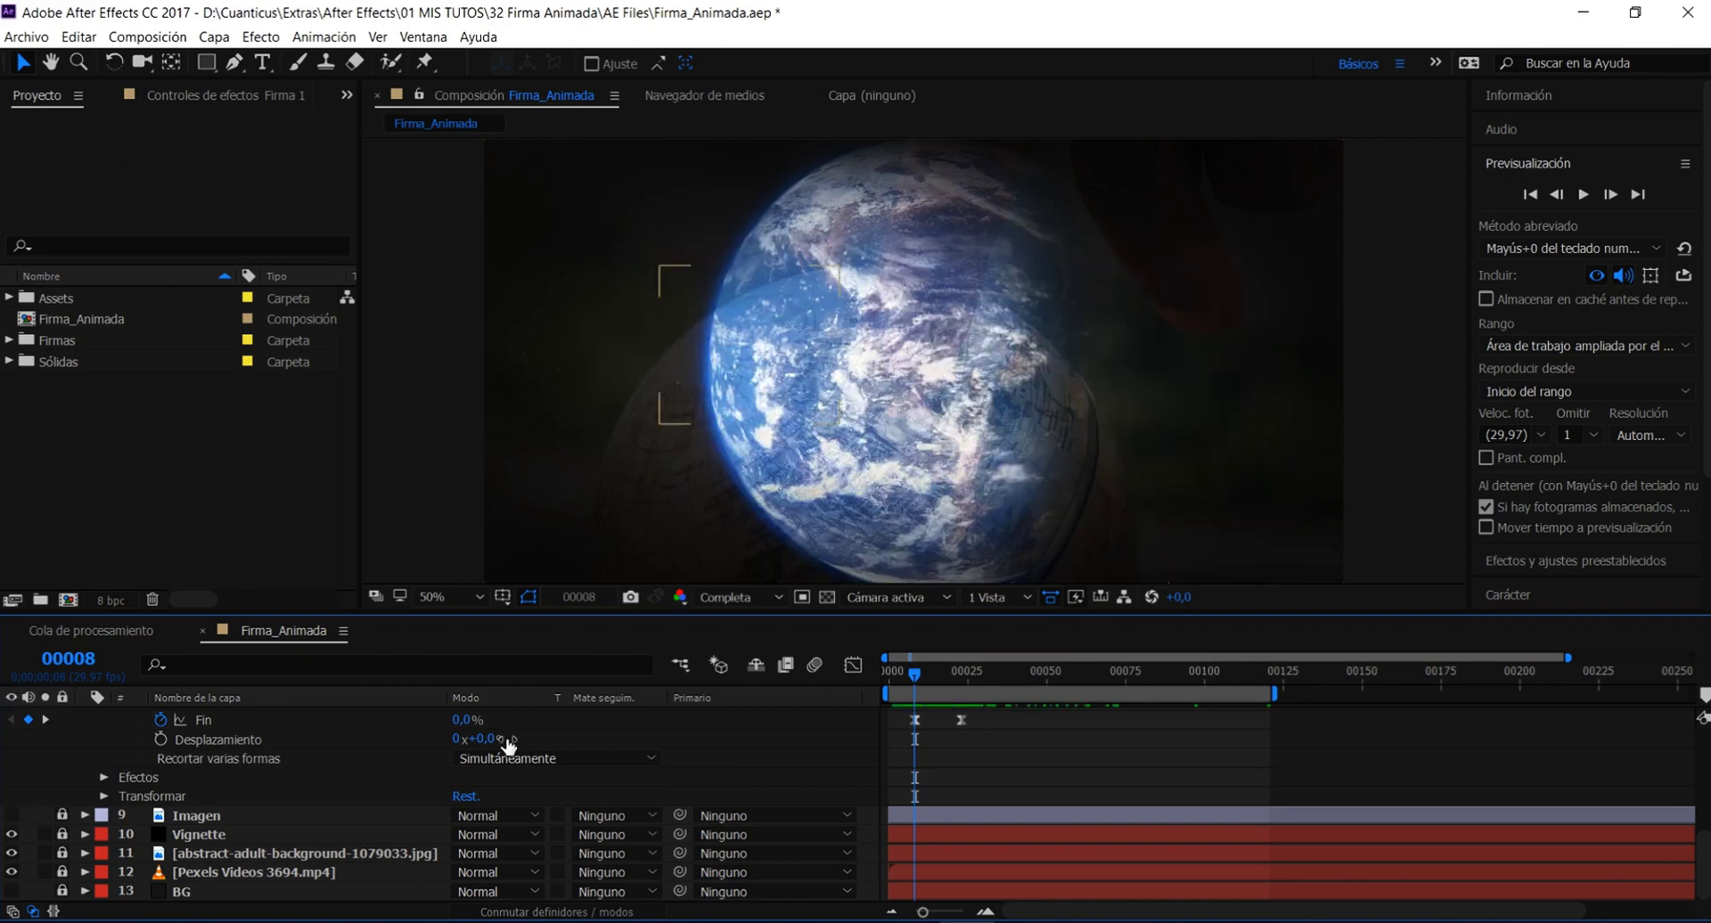
pyautogui.click(1175, 674)
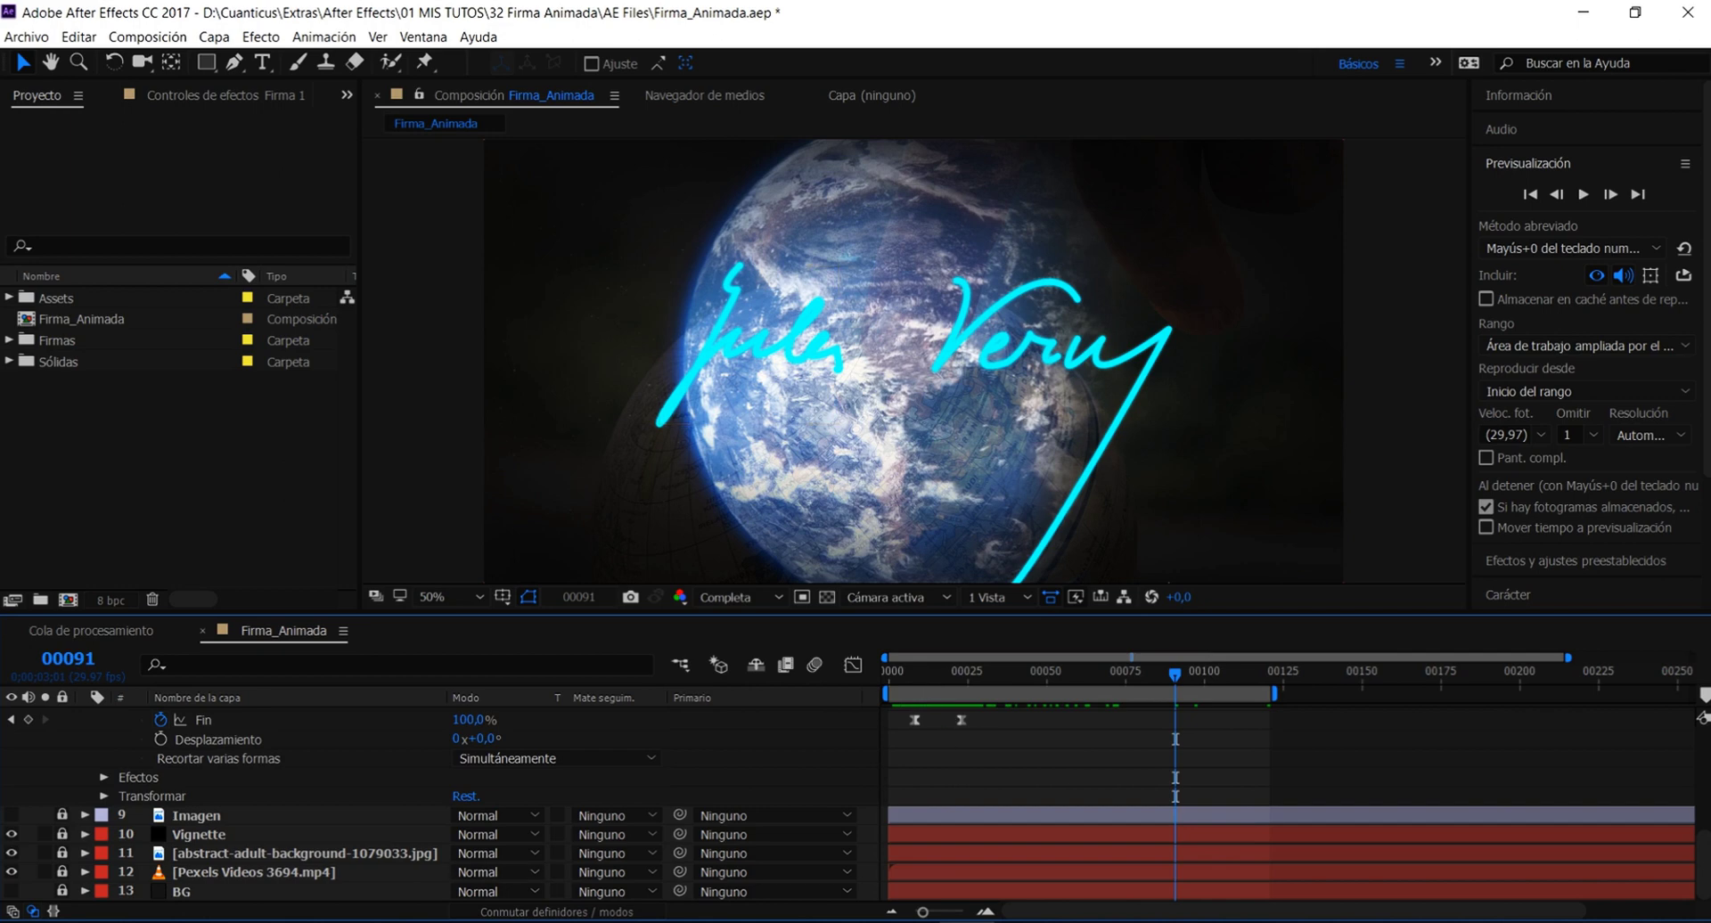
pyautogui.scroll(5, 392, 830)
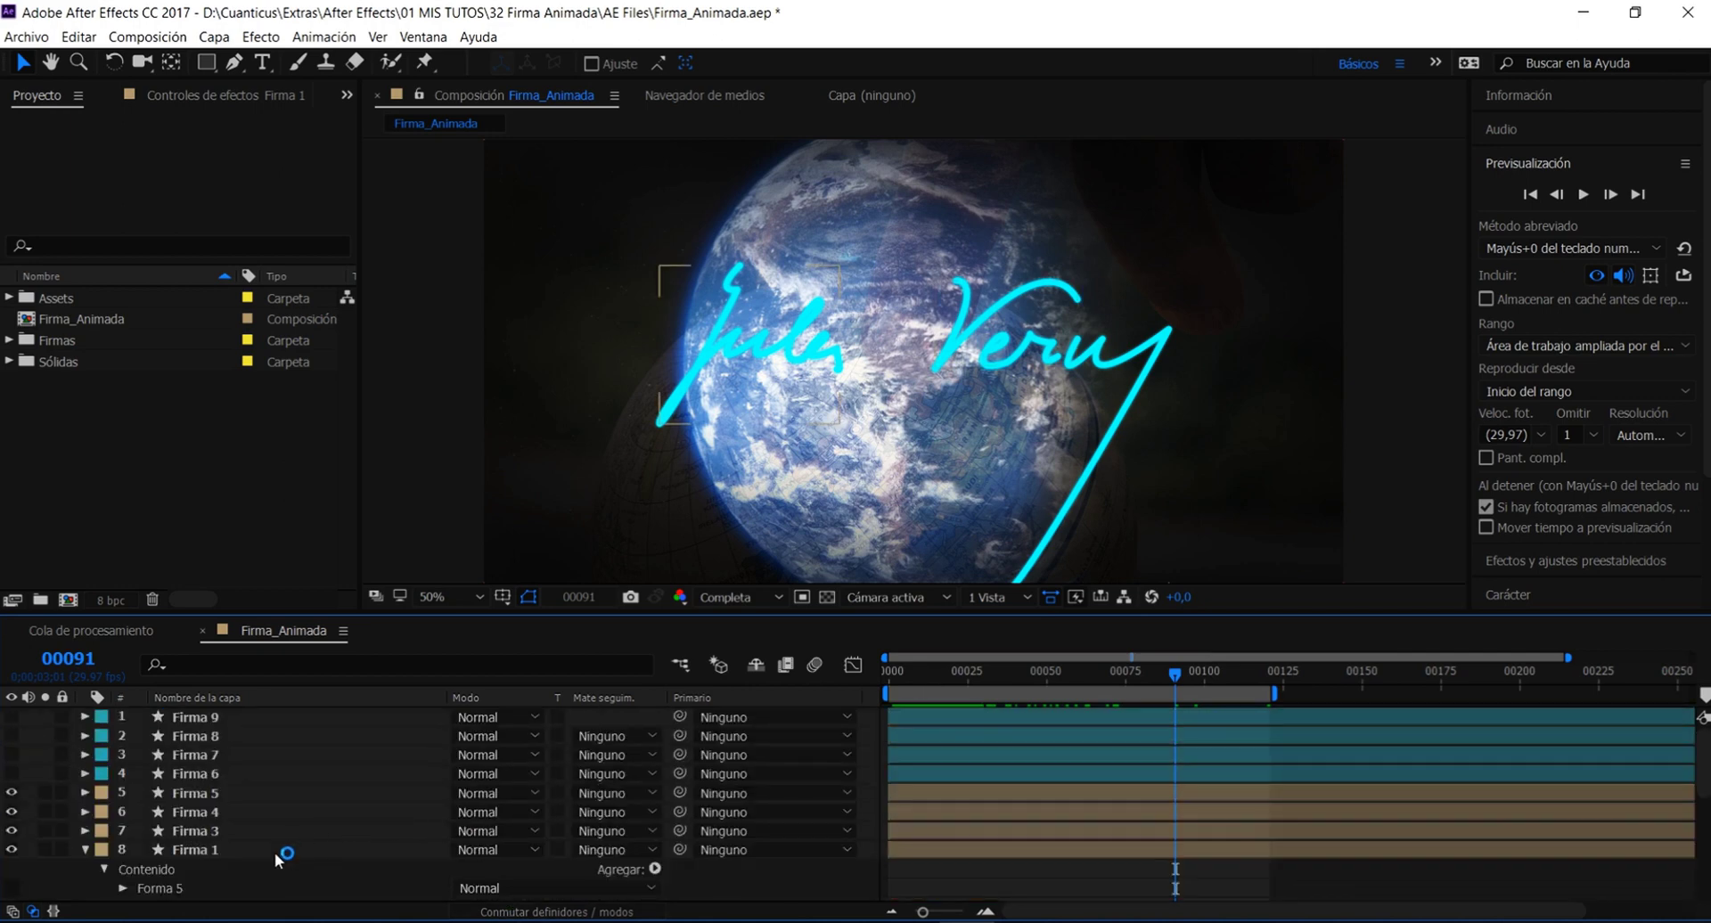
pyautogui.click(216, 848)
pyautogui.scroll(-3, 309, 810)
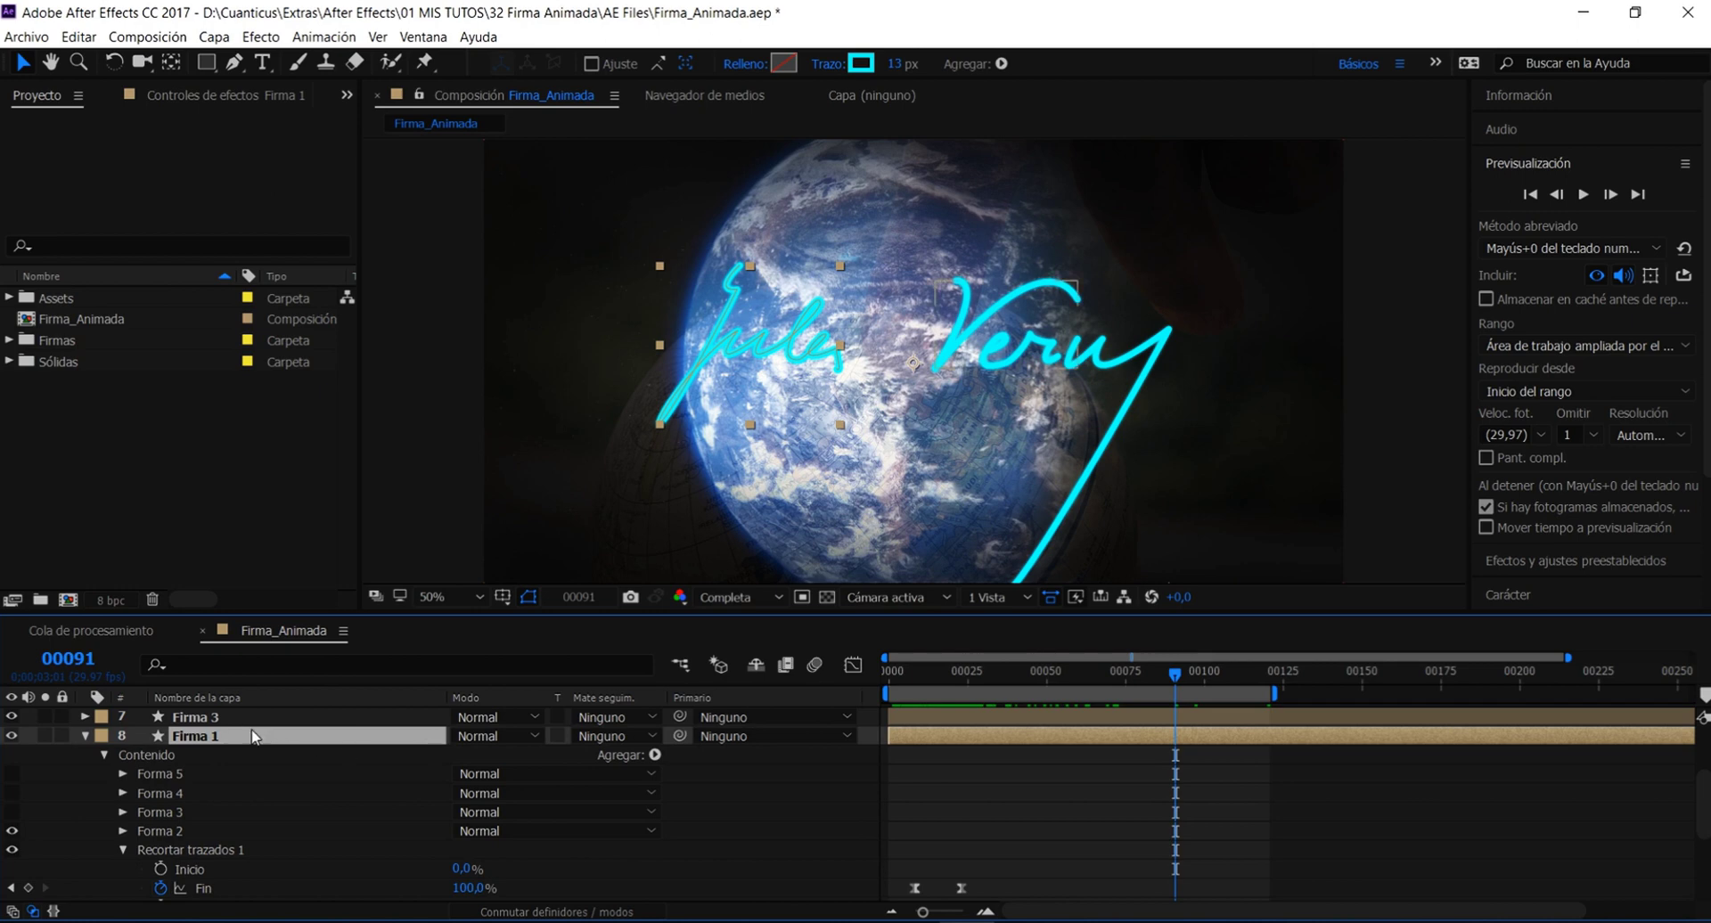
# Select Firma 1's Trim Paths Fin property and move to frame 23
pyautogui.click(659, 756)
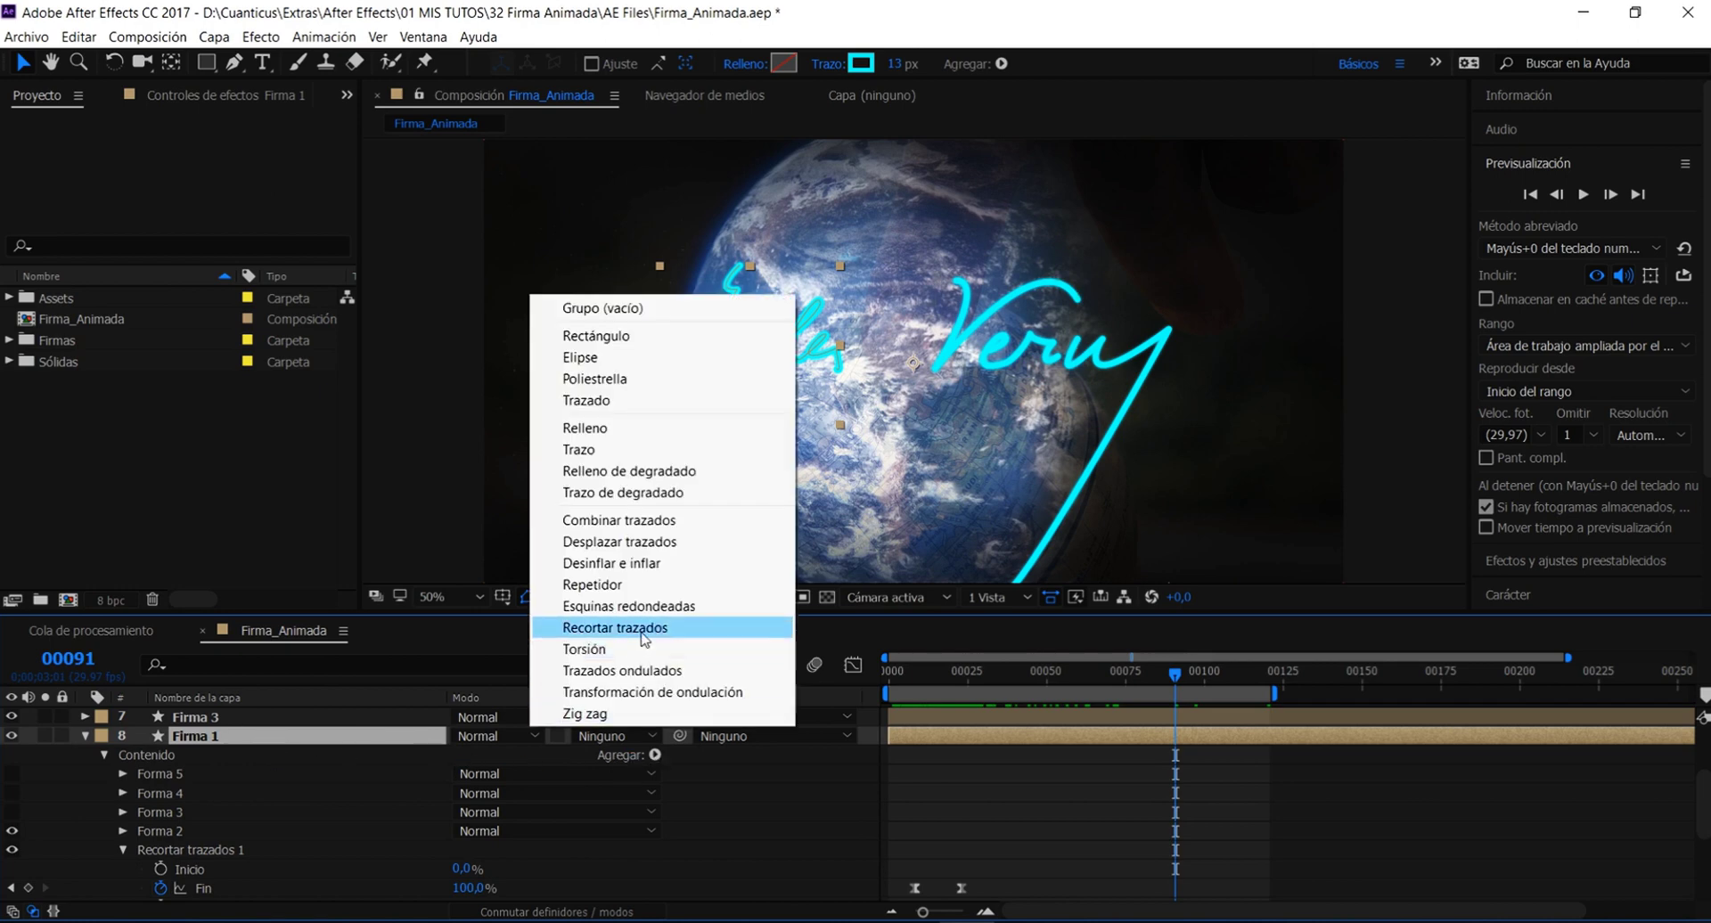
pyautogui.click(768, 814)
pyautogui.scroll(-3, 767, 811)
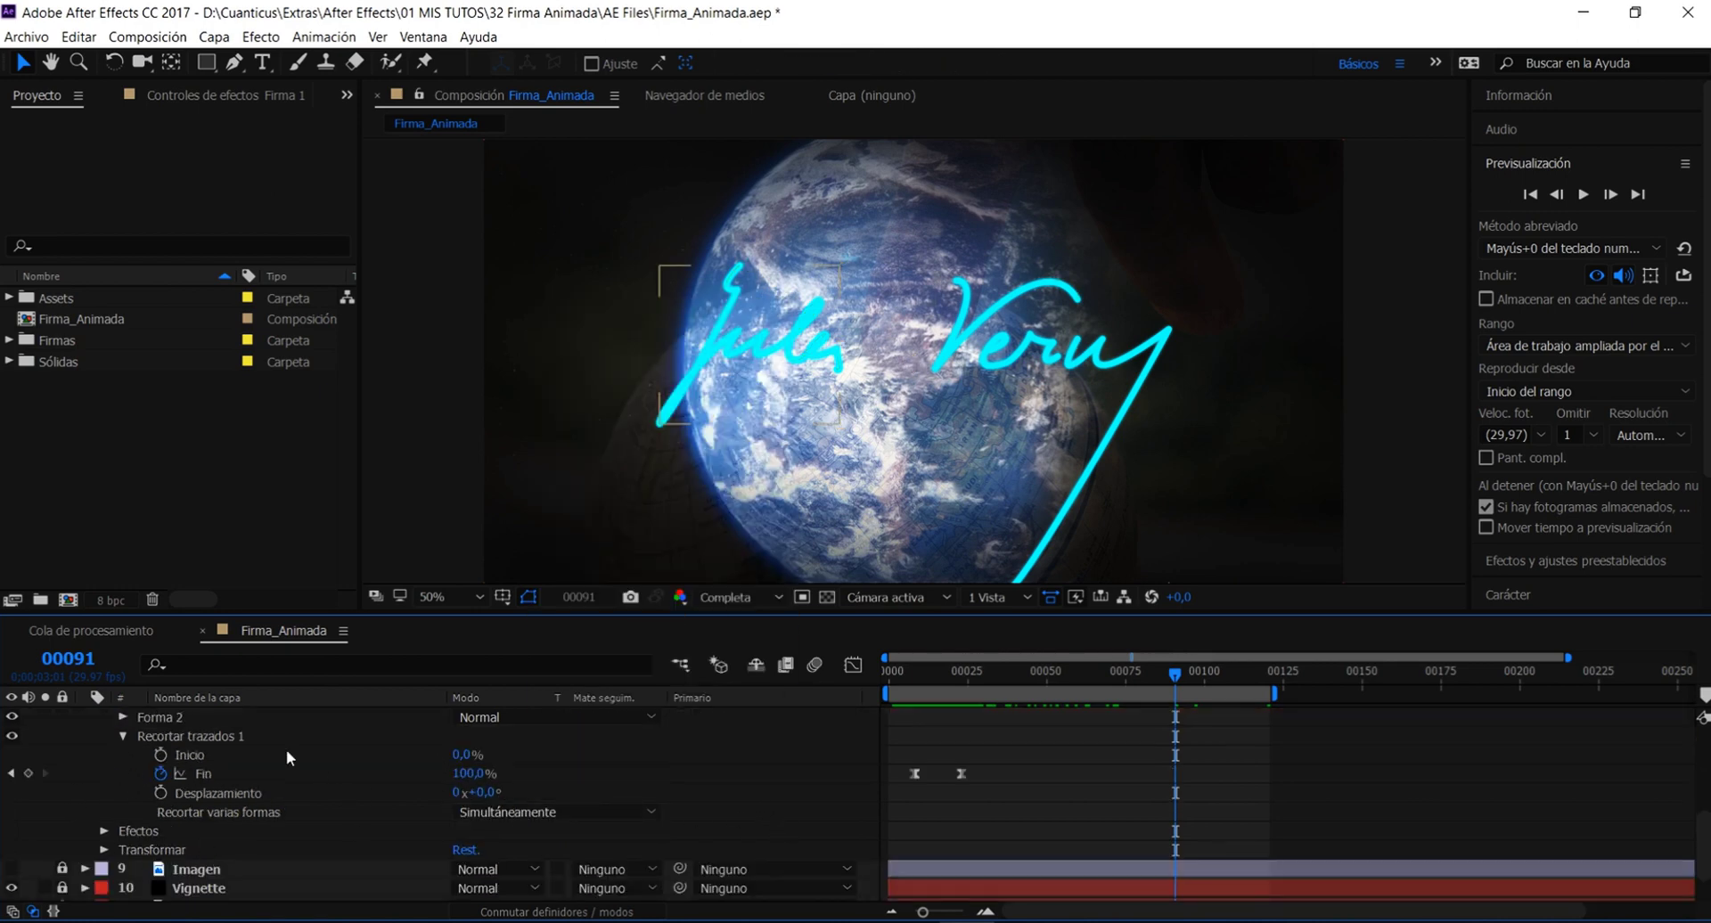
pyautogui.click(69, 658)
pyautogui.write('8')
pyautogui.press('Return')
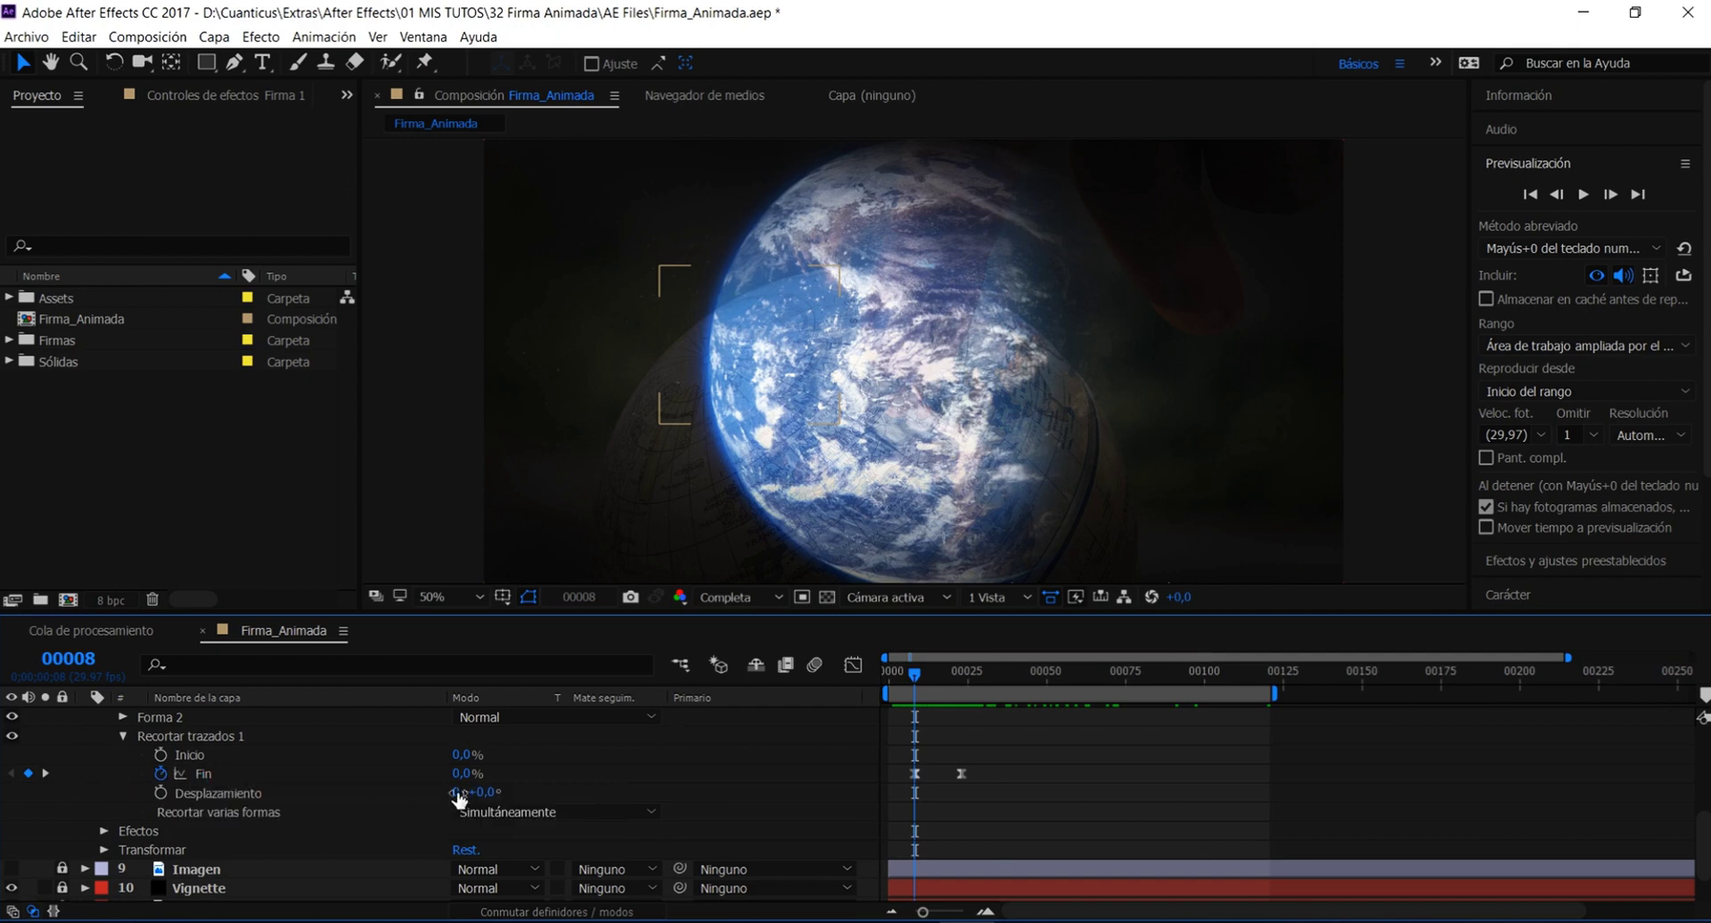
pyautogui.click(419, 773)
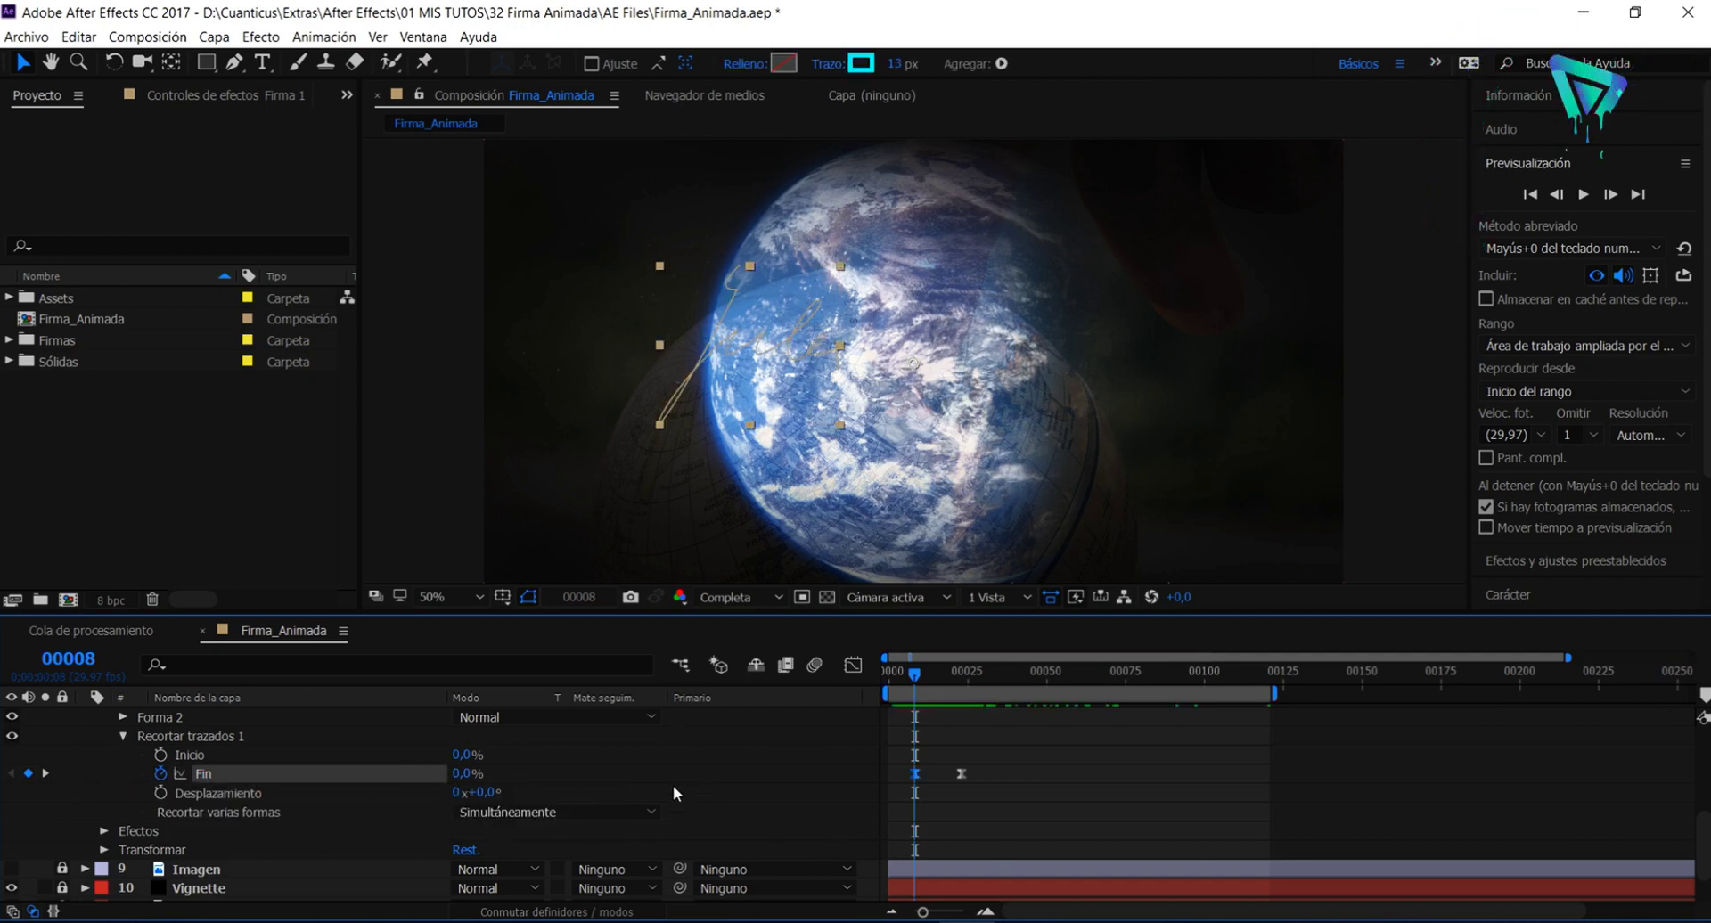
pyautogui.click(960, 675)
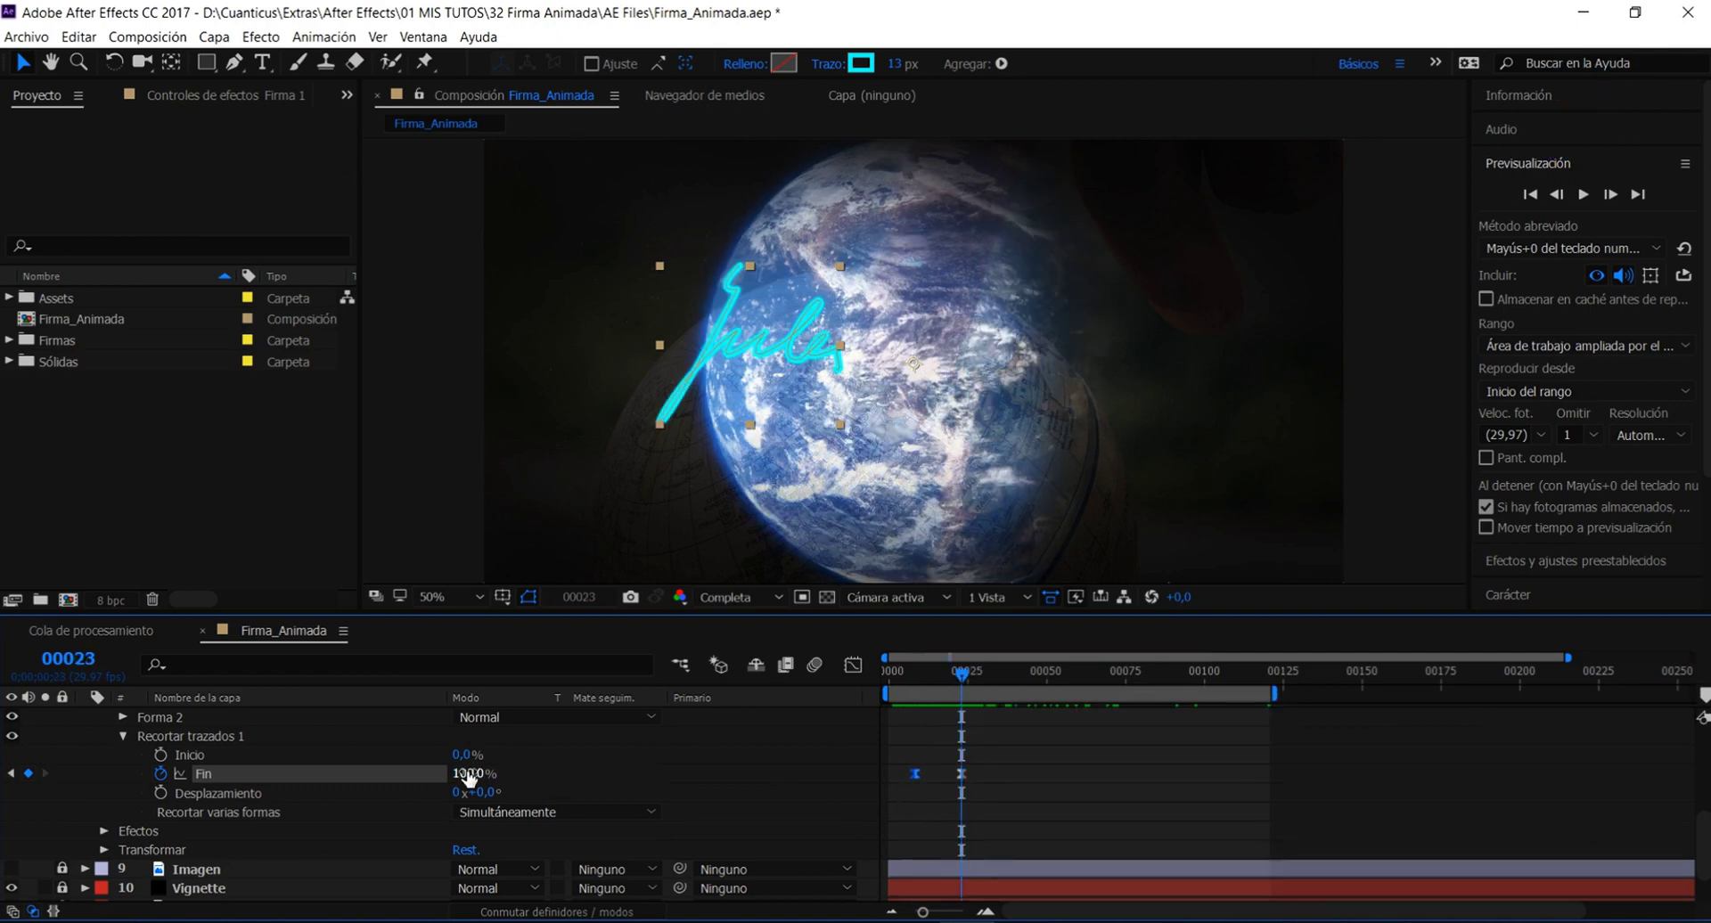
# Apply Easy Ease (F9) to the Fin keyframes and check the curve in the Graph Editor
pyautogui.moveTo(1013, 767); pyautogui.dragTo(909, 782)
pyautogui.press('F9')
pyautogui.click(853, 665)
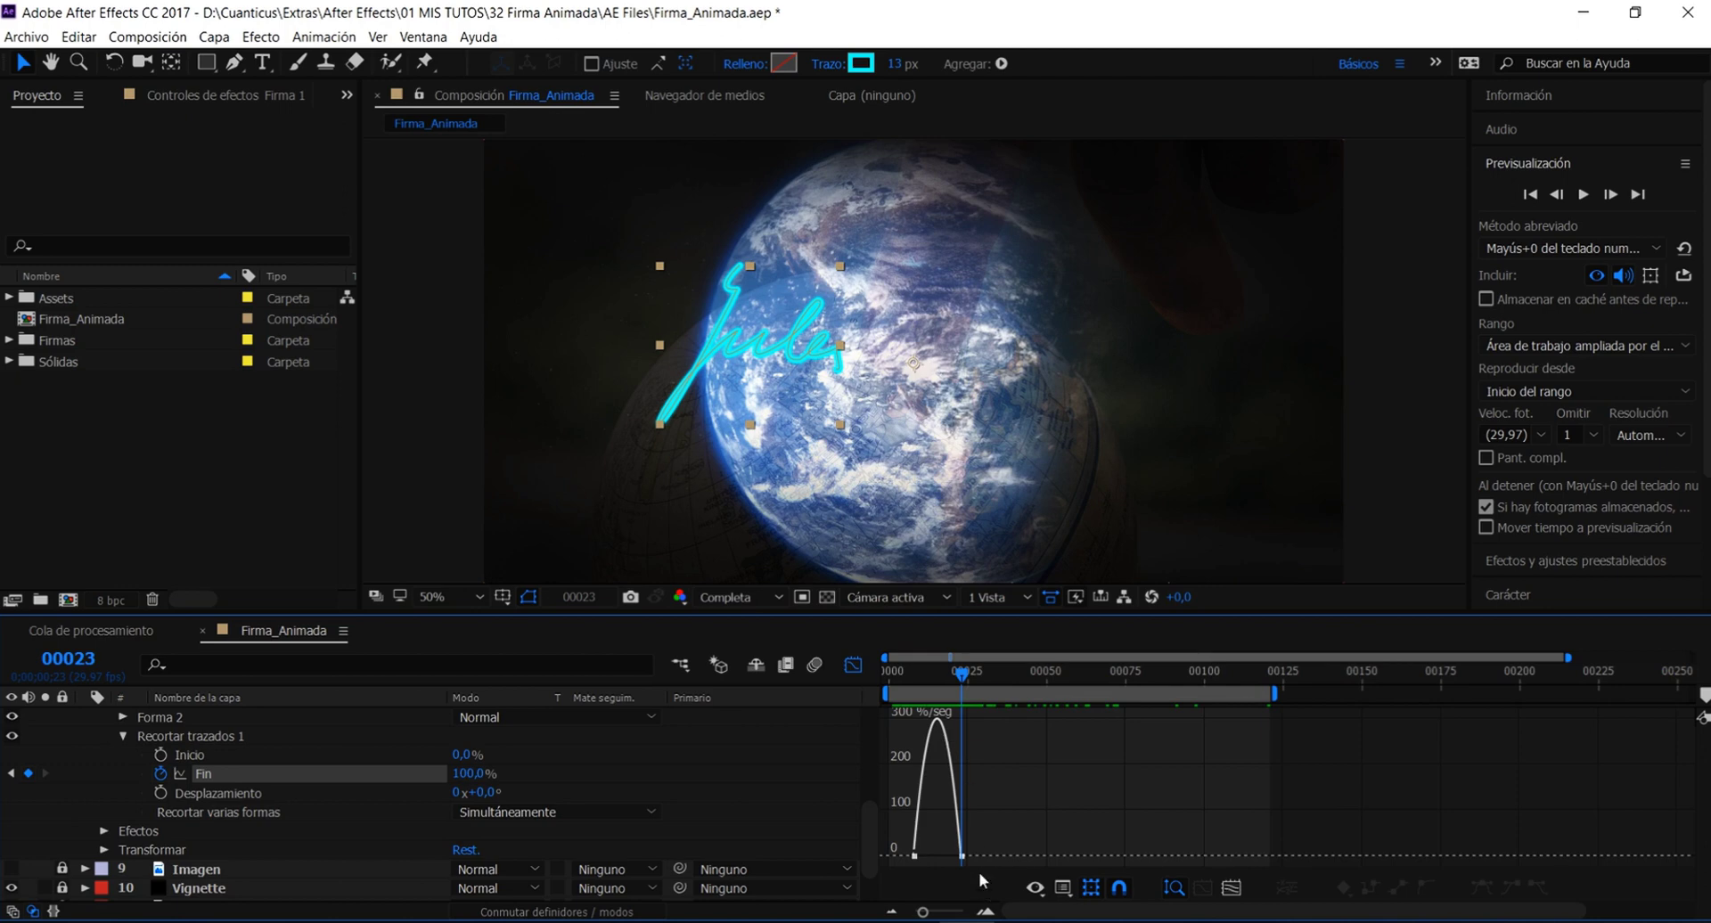
pyautogui.click(853, 665)
pyautogui.moveTo(961, 675)
pyautogui.mouseDown()
pyautogui.moveTo(916, 680)
pyautogui.moveTo(965, 695)
pyautogui.mouseUp()
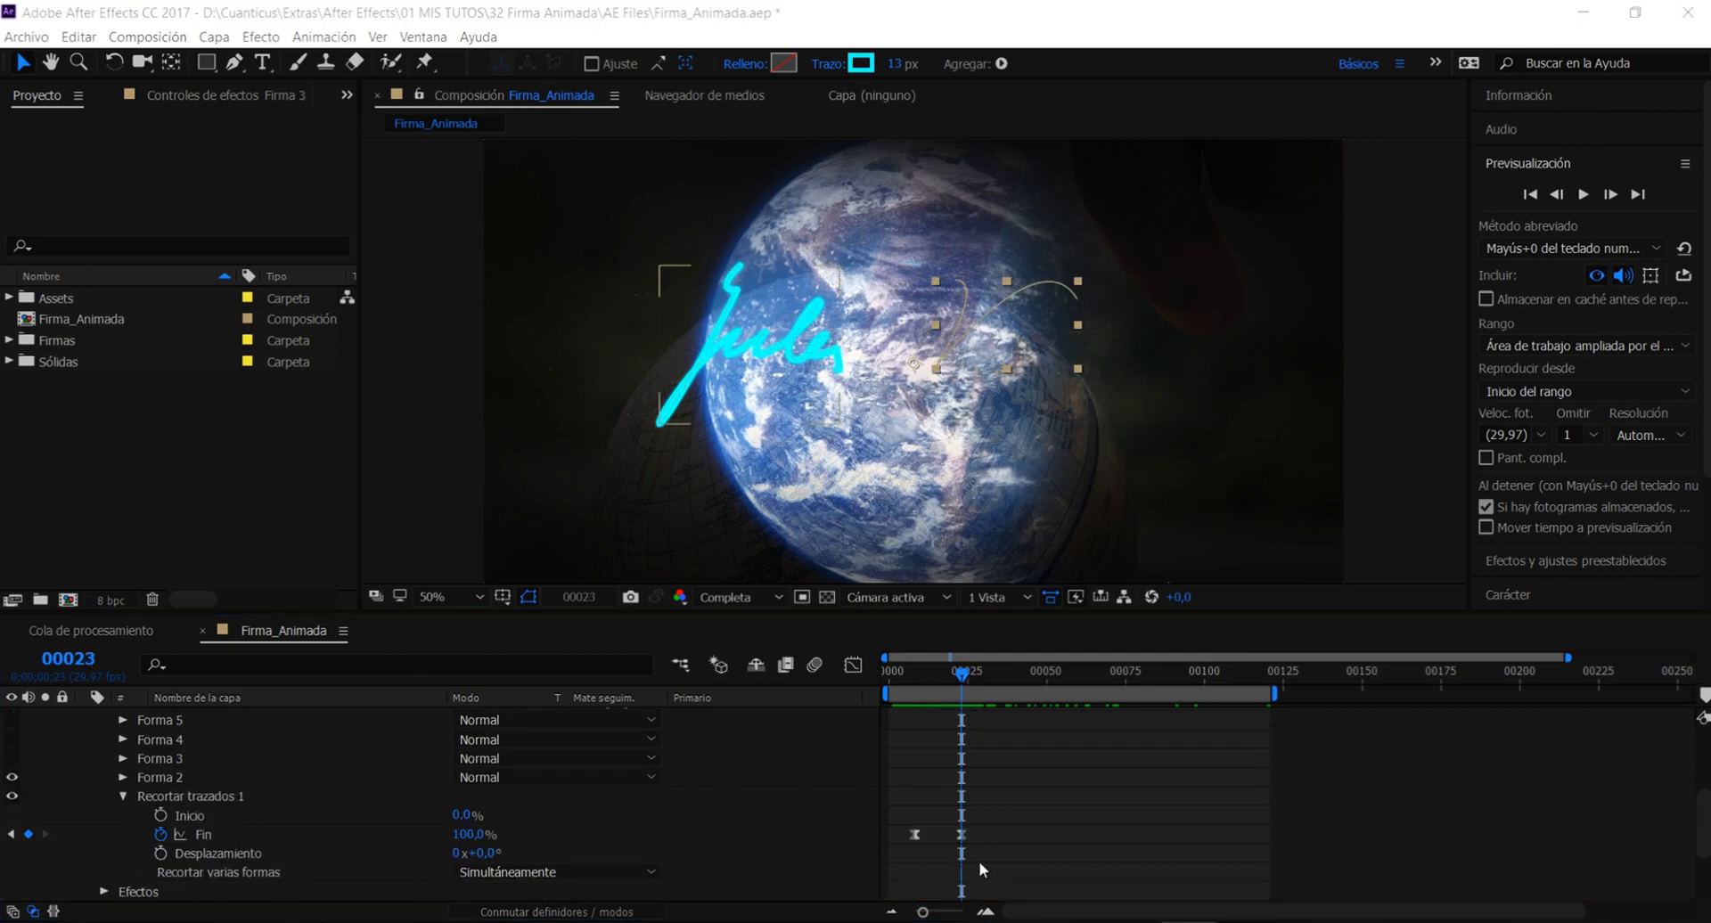
# Copy Firma 1's Fin keyframes with Edit > Copy
pyautogui.click(864, 836)
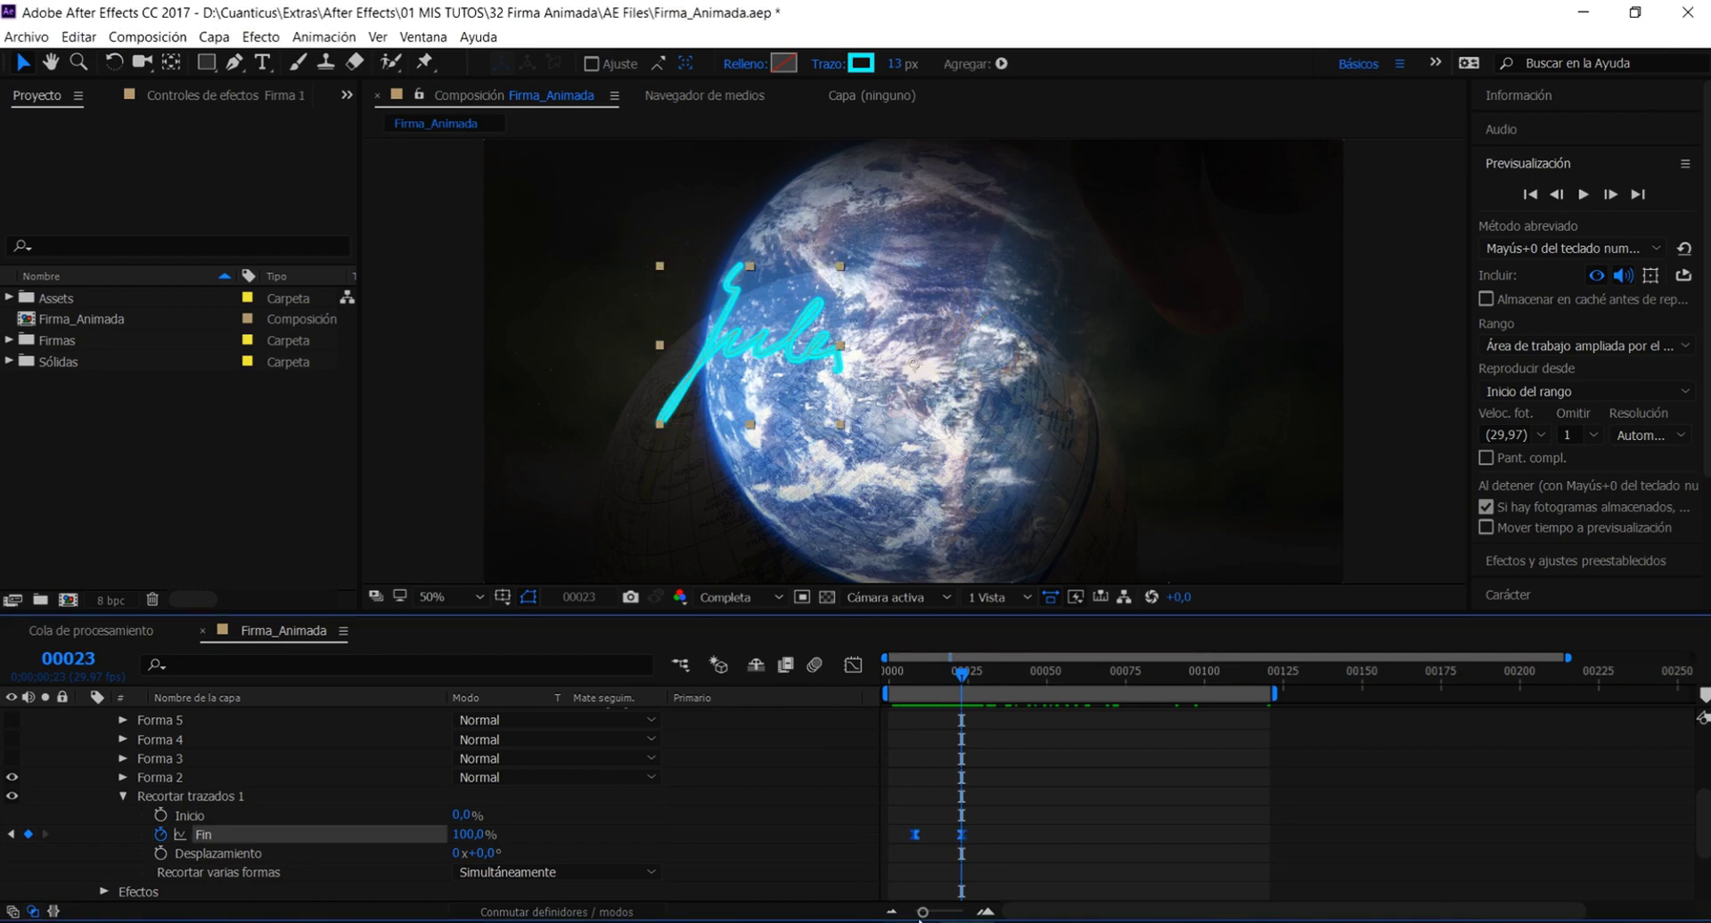
pyautogui.click(79, 36)
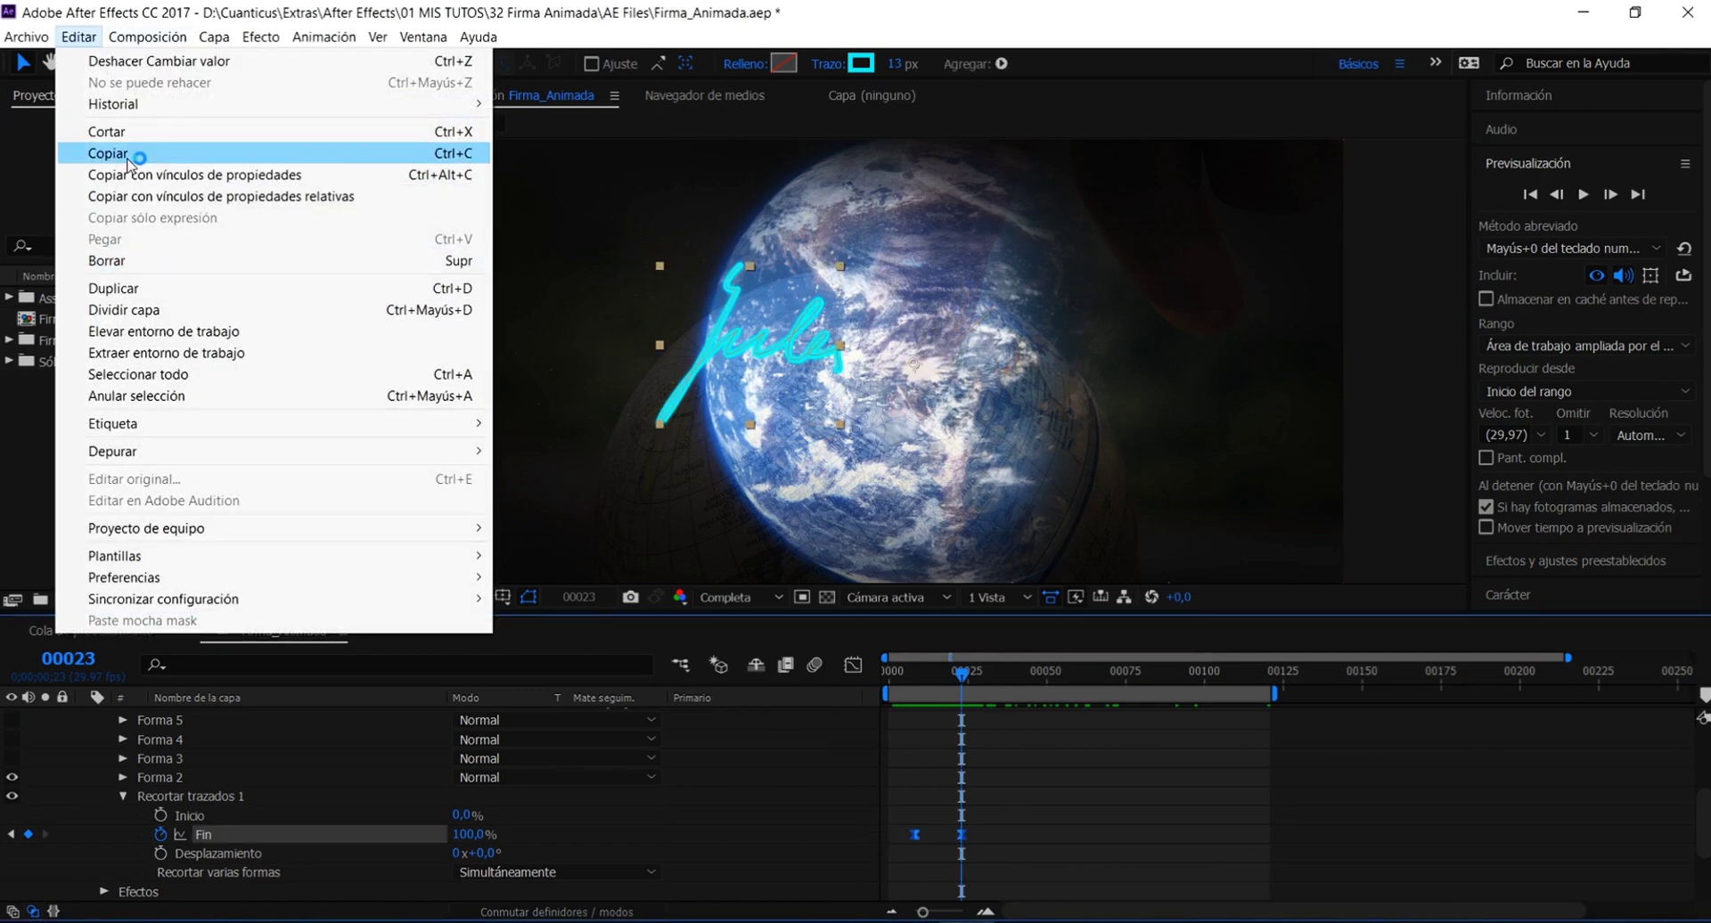
pyautogui.click(130, 159)
pyautogui.click(1024, 829)
pyautogui.scroll(3, 259, 791)
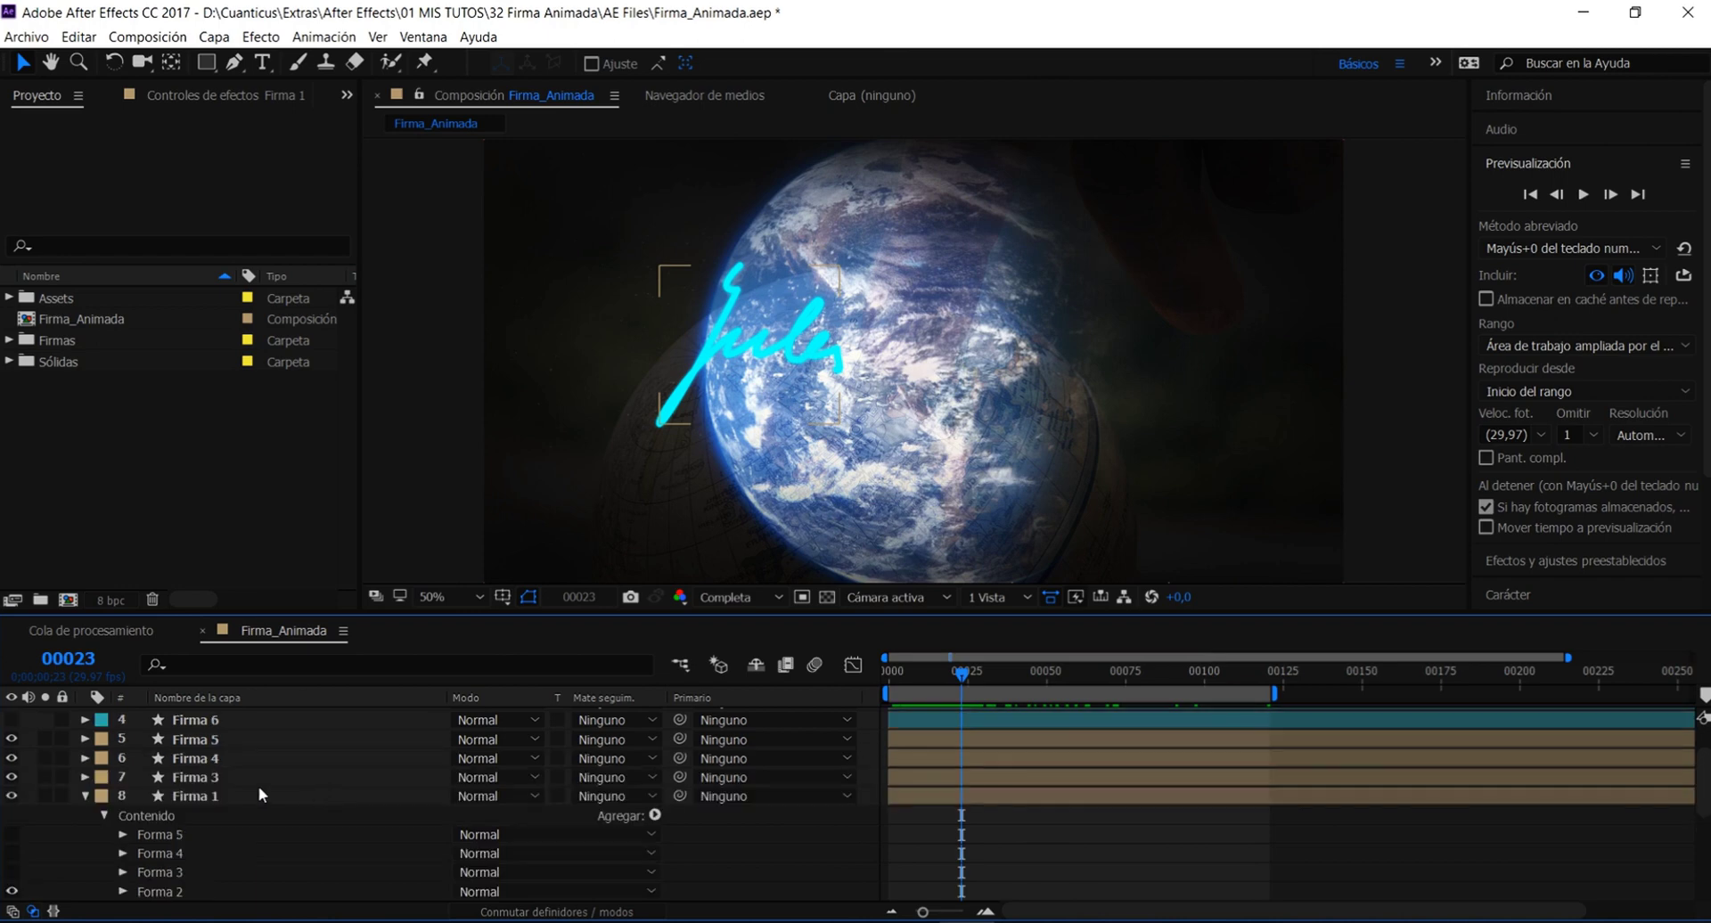
# Paste the copied Fin keyframes onto Firma 3 starting at frame 23
pyautogui.click(207, 777)
pyautogui.hotkey('ctrl', 'v')
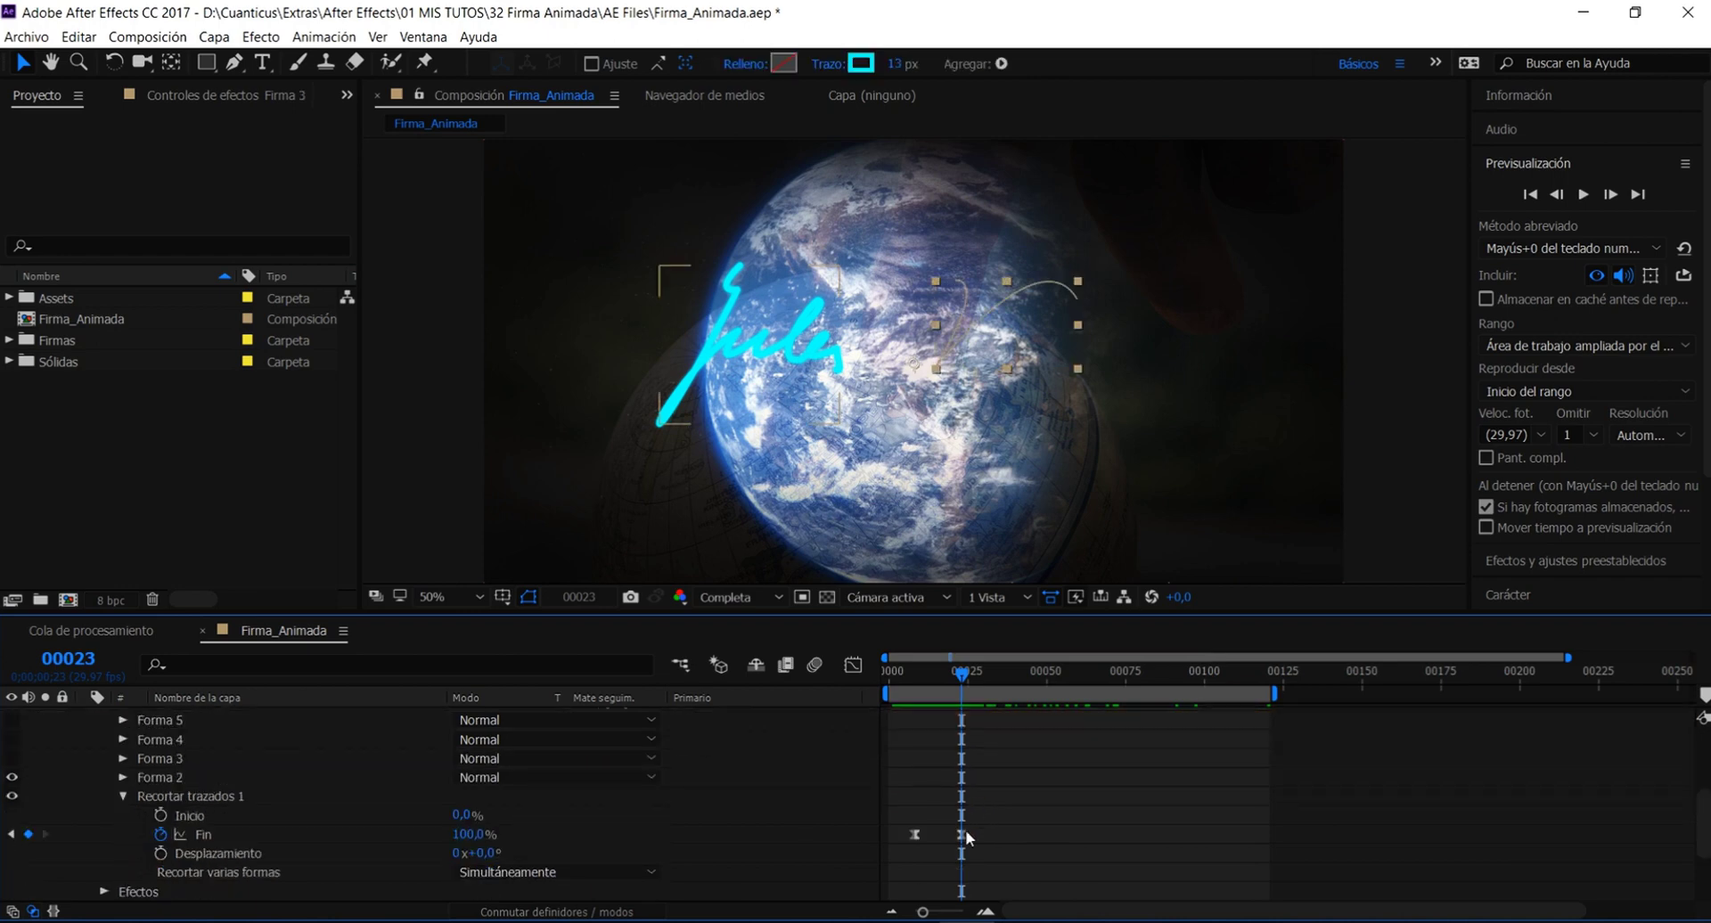
pyautogui.scroll(3, 1048, 842)
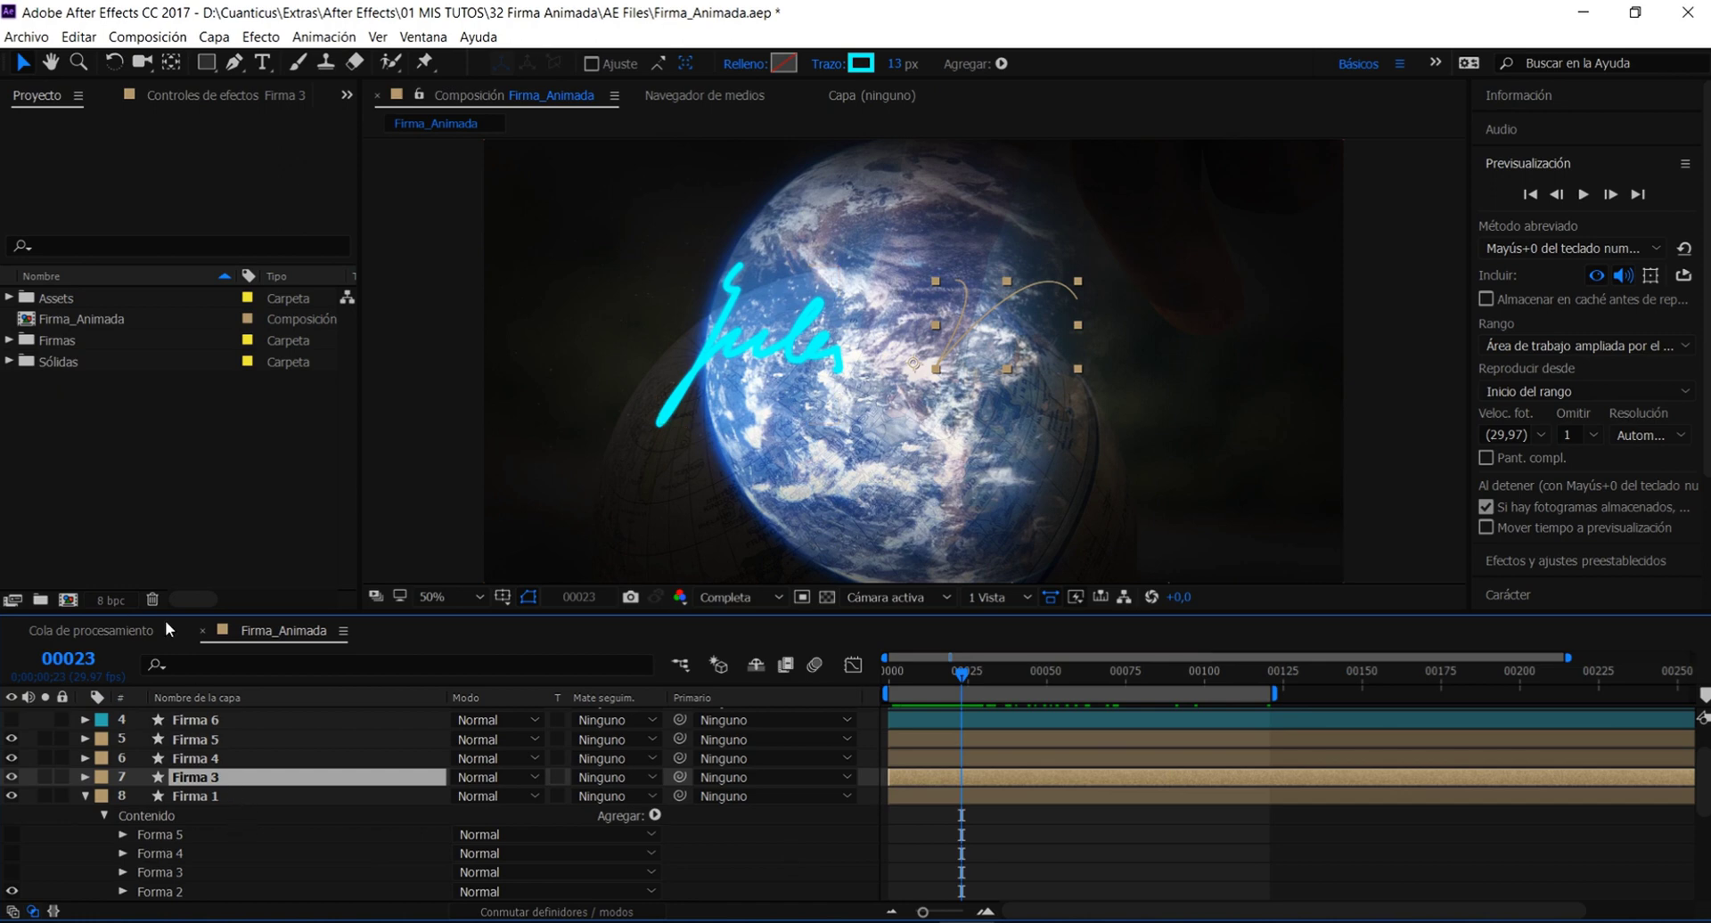
pyautogui.click(79, 37)
pyautogui.click(107, 236)
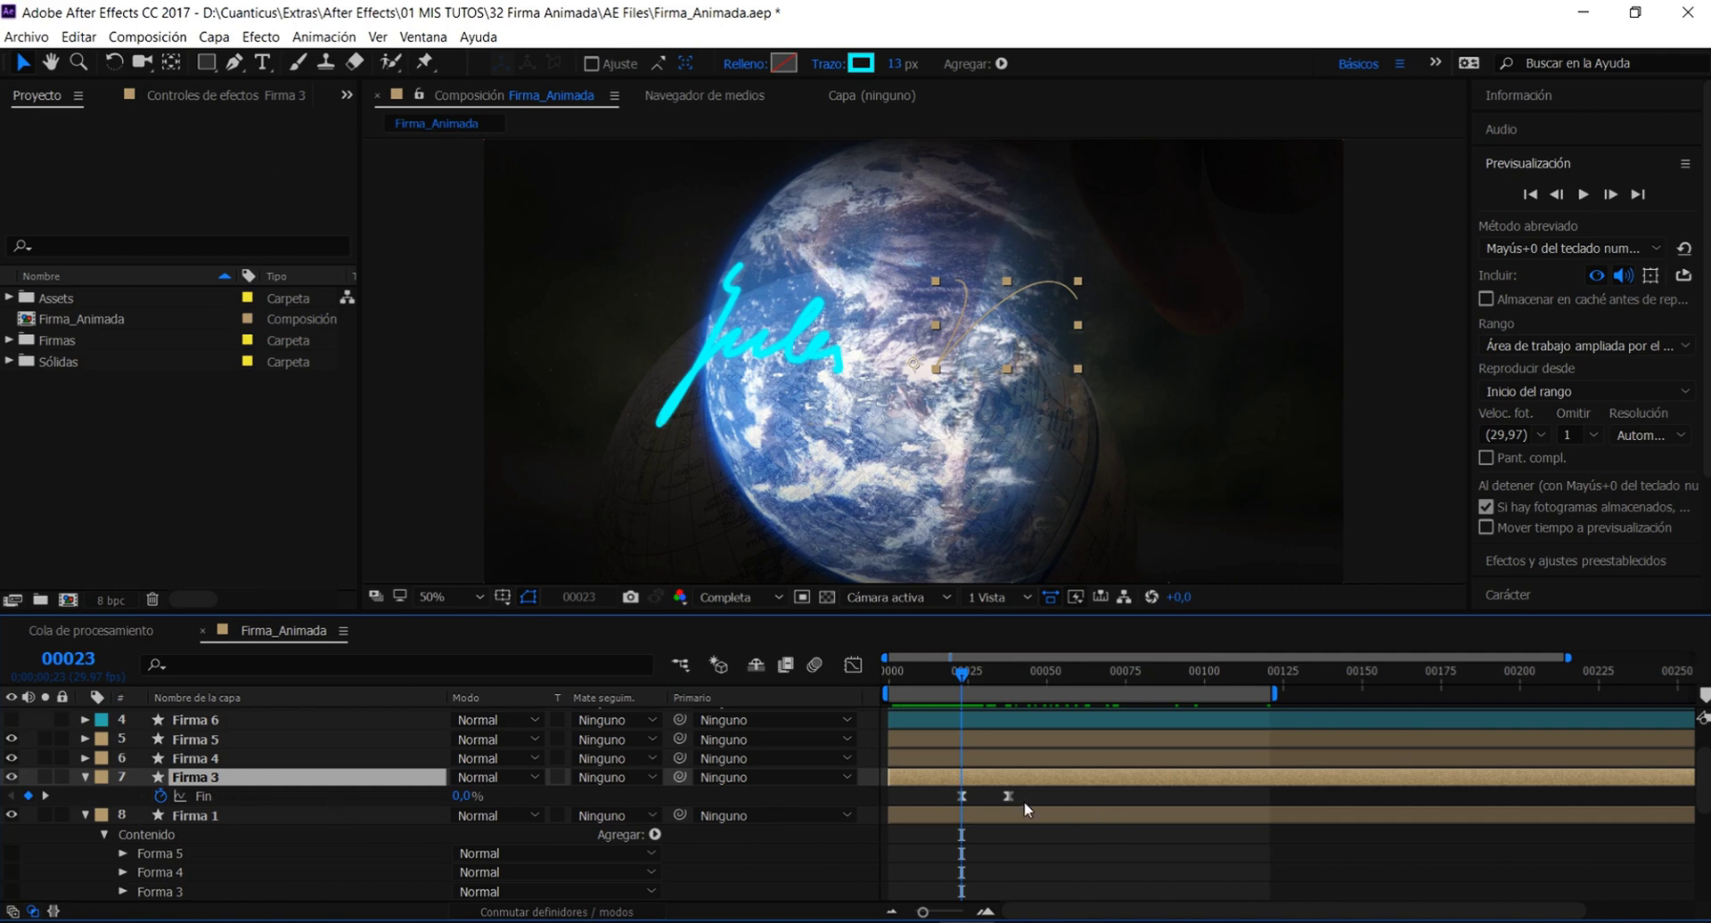
# Move to frame 38 and select Firma 3's two Fin keyframes, using the Edit menu
pyautogui.click(1009, 674)
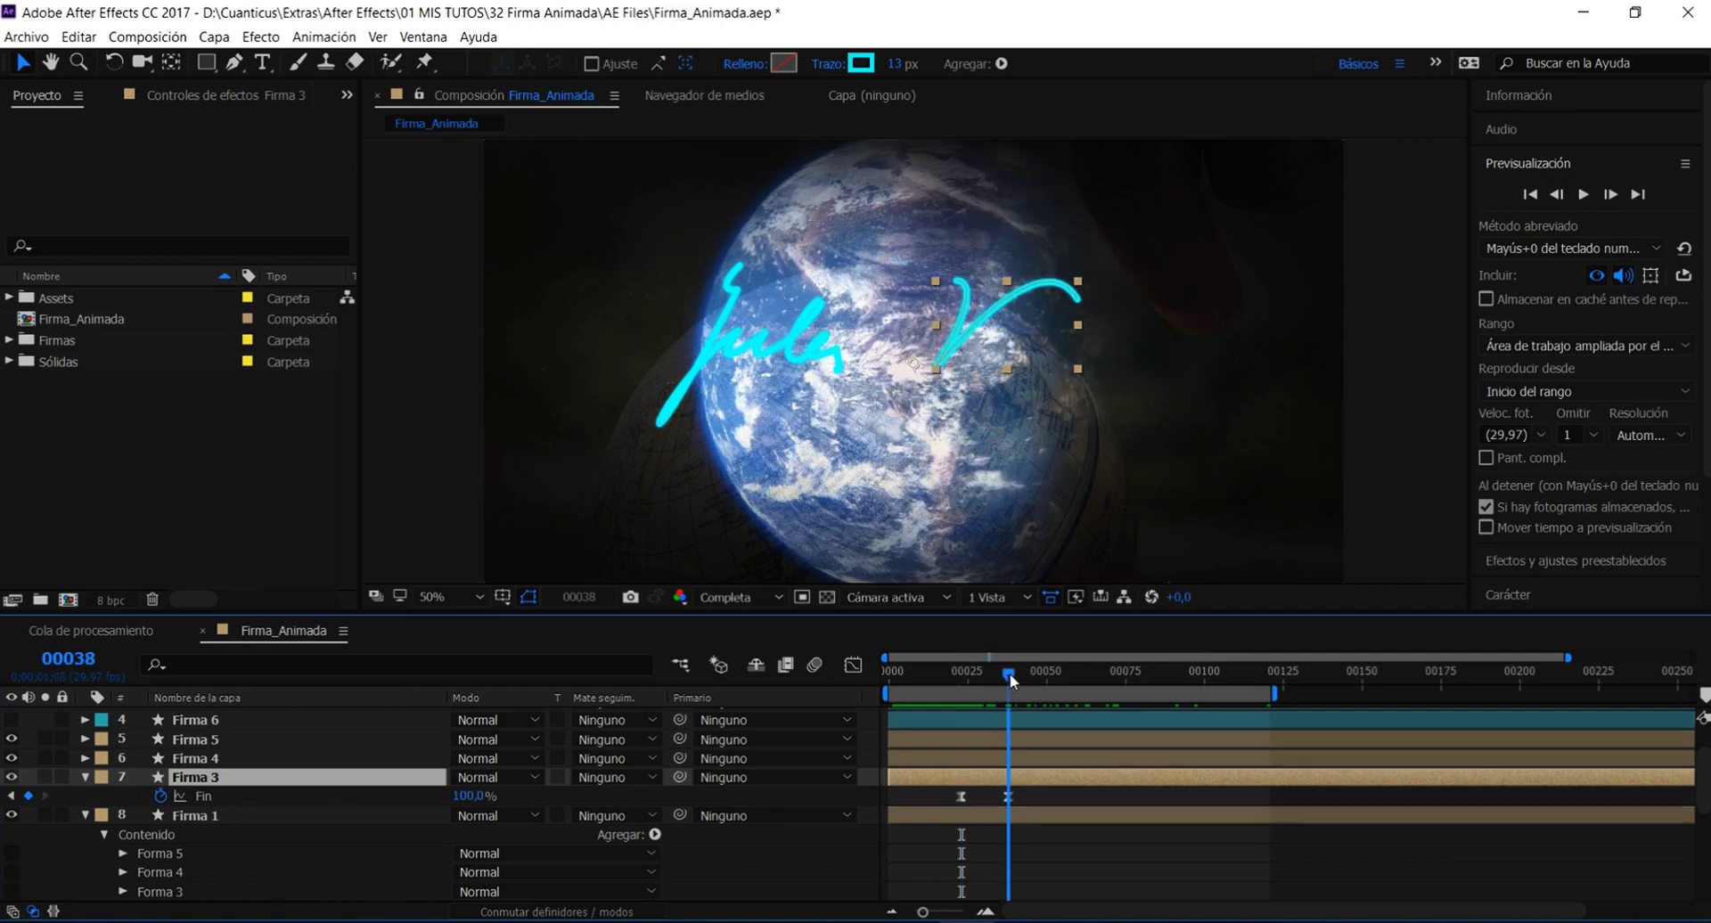
pyautogui.moveTo(1037, 795); pyautogui.dragTo(937, 799)
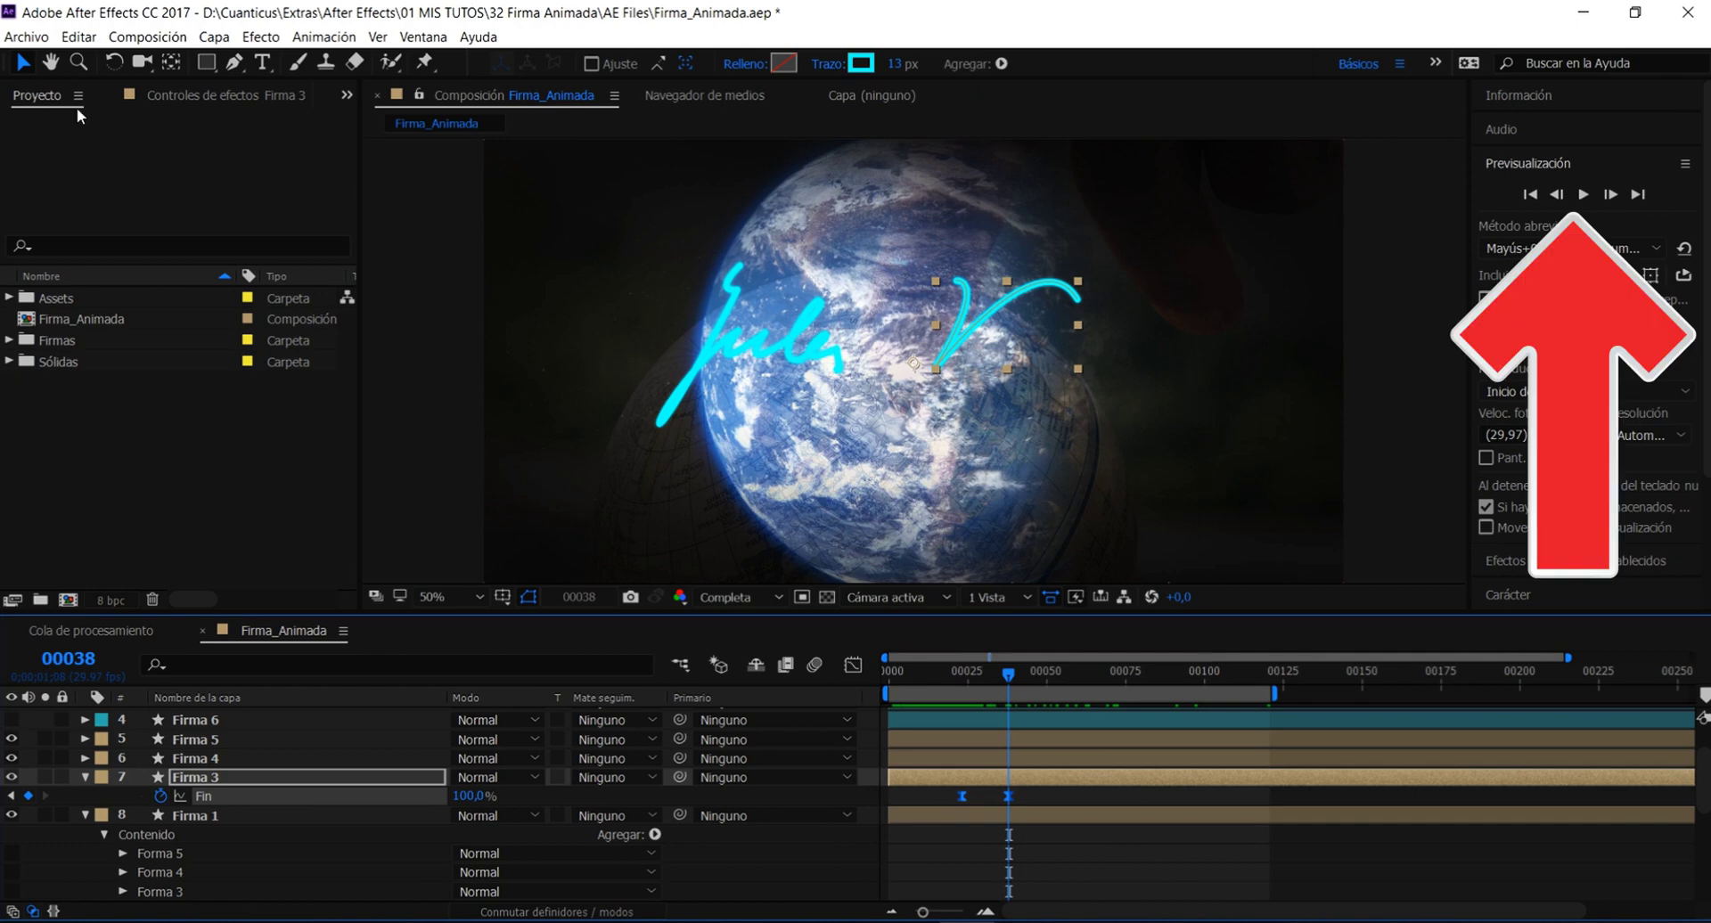
pyautogui.click(79, 37)
pyautogui.click(105, 238)
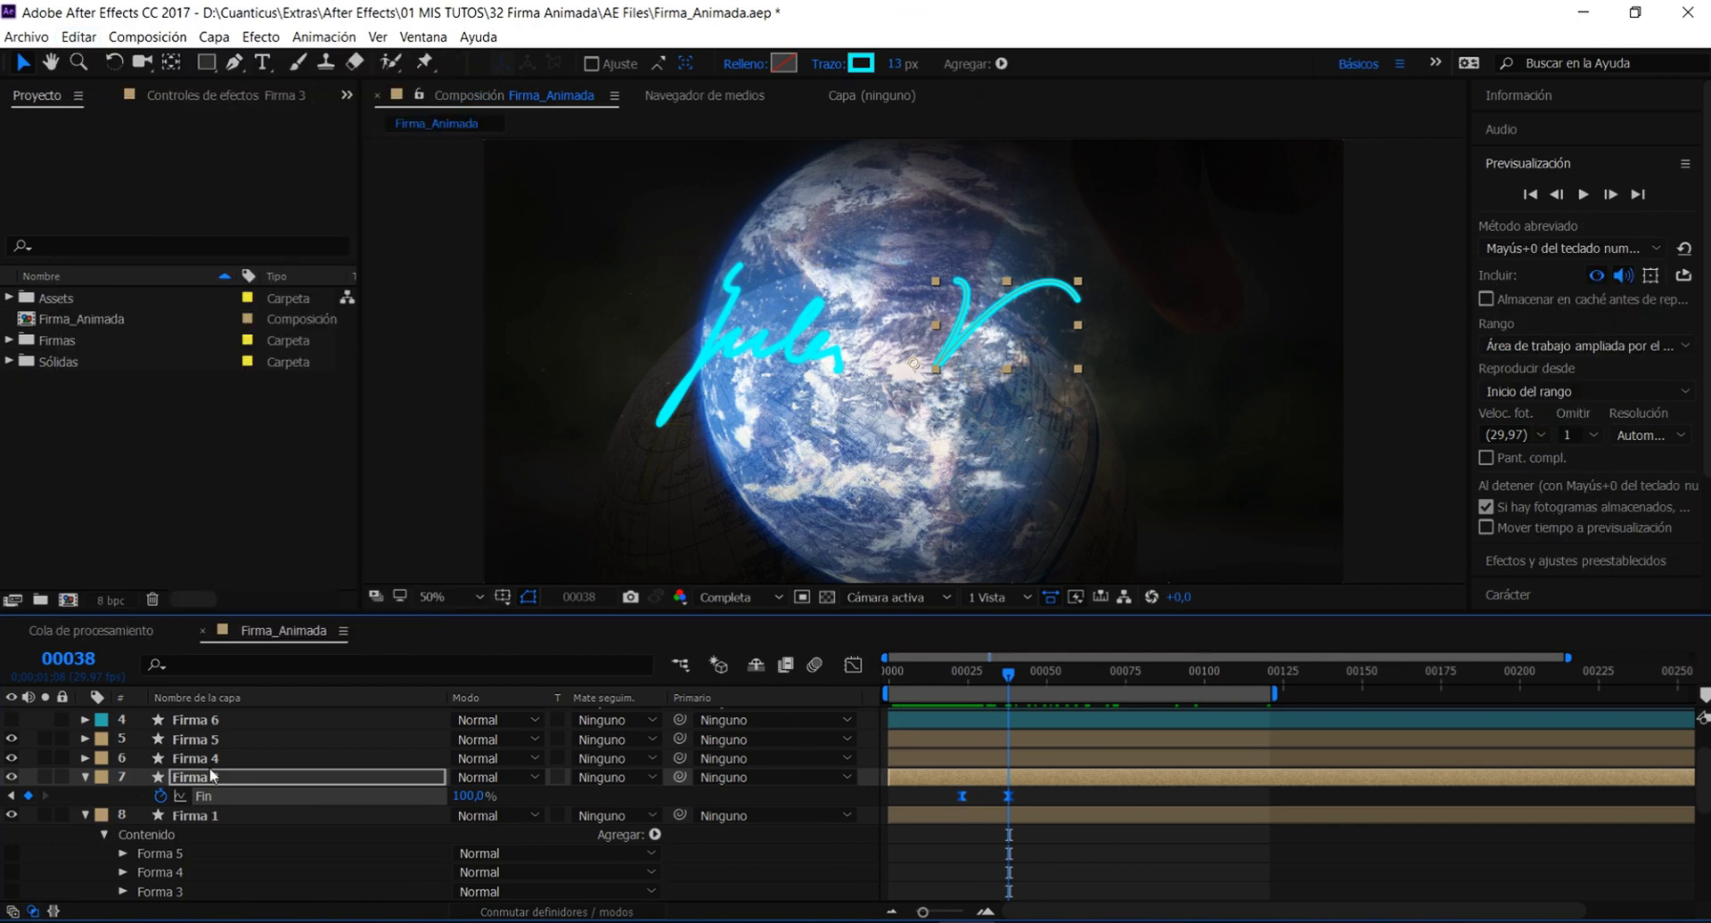
pyautogui.click(211, 758)
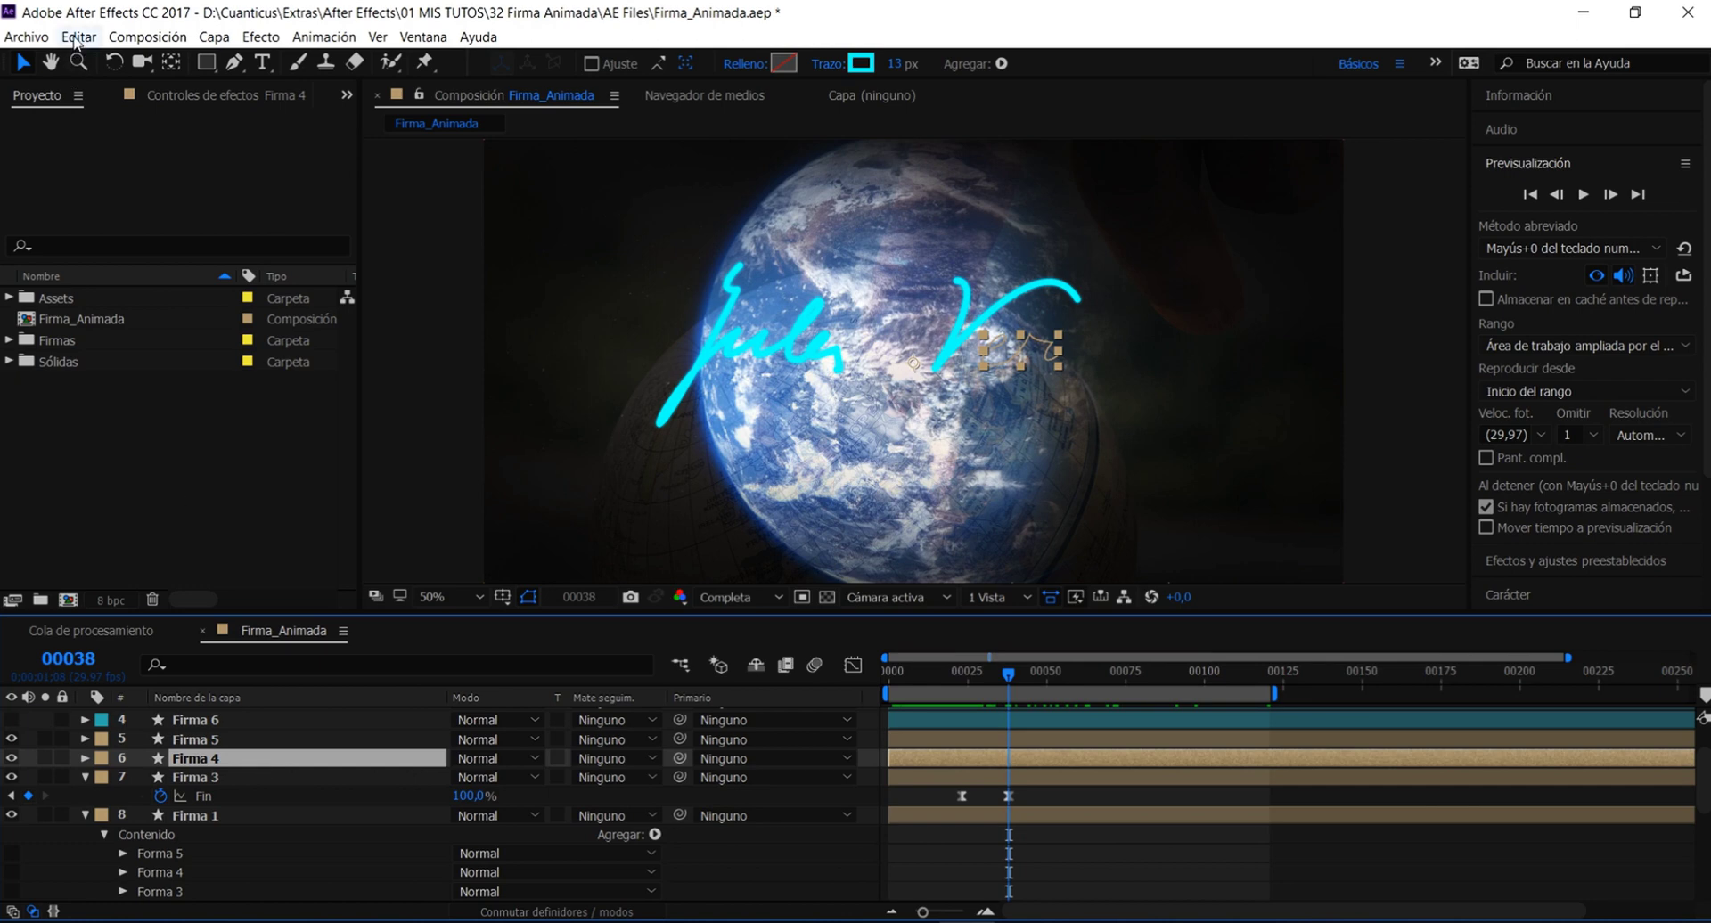
# Paste the Fin draw-on keyframes onto Firma 4 and Firma 5, staggered after Firma 3
pyautogui.click(75, 38)
pyautogui.click(624, 9)
pyautogui.press('u')
pyautogui.hotkey('ctrl', 'Up')
pyautogui.press('u')
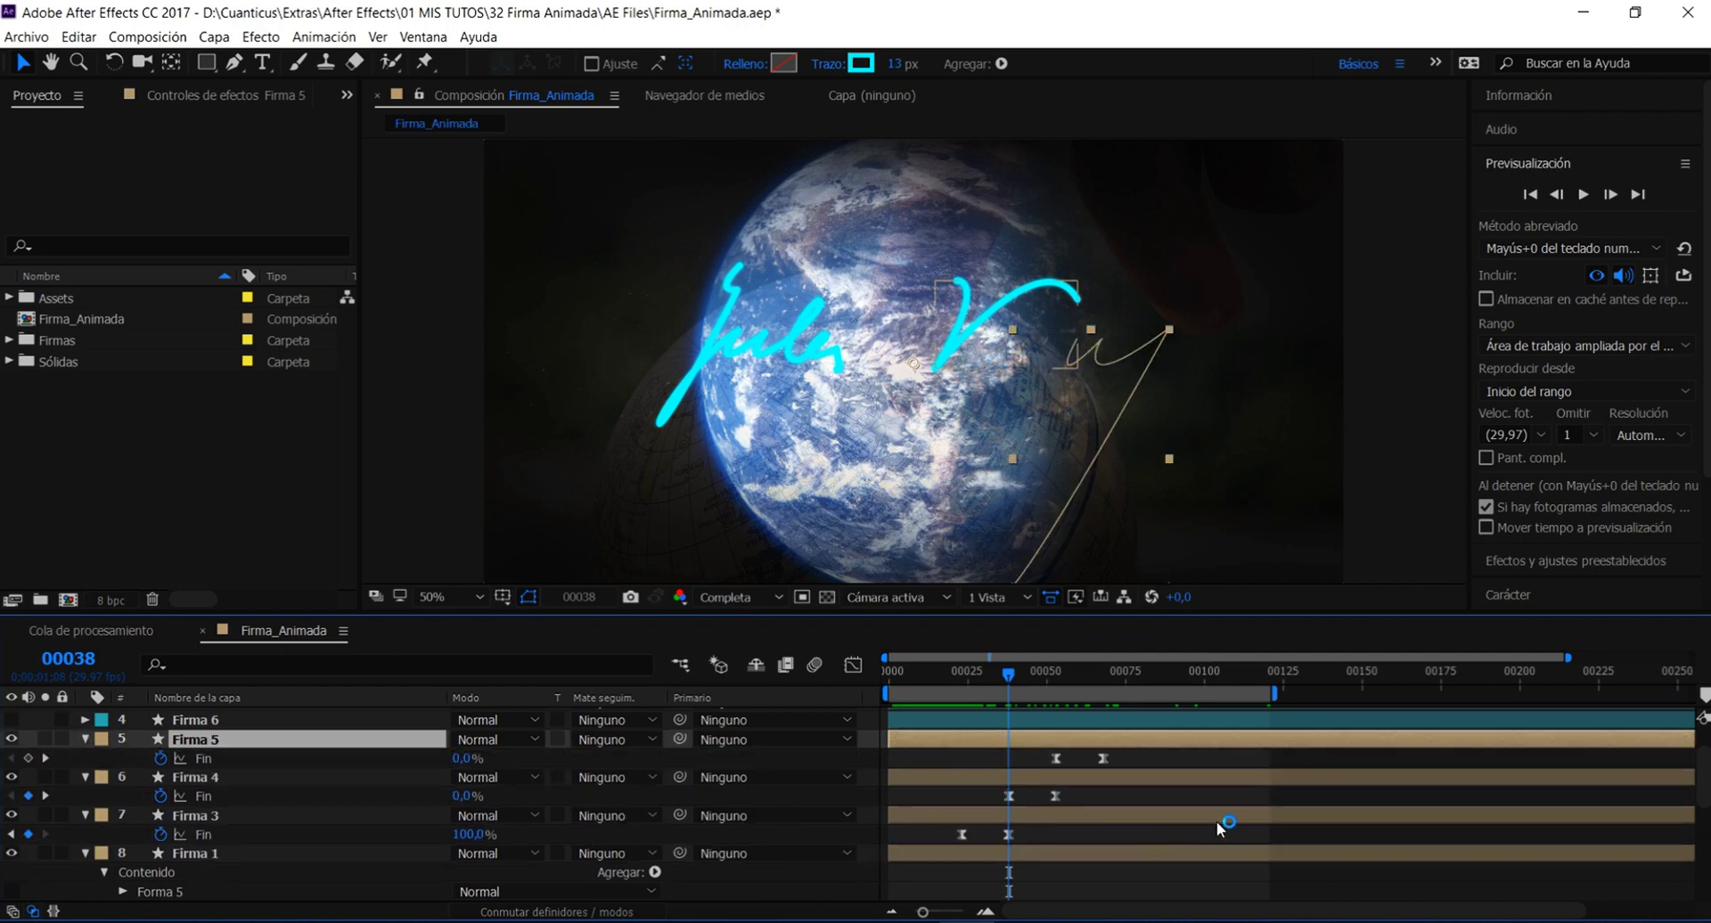
pyautogui.scroll(-3, 1217, 821)
# Show Firma 1's Fin keyframes and scrub frames 37 to 72 to preview the sequential draw-on
pyautogui.click(195, 797)
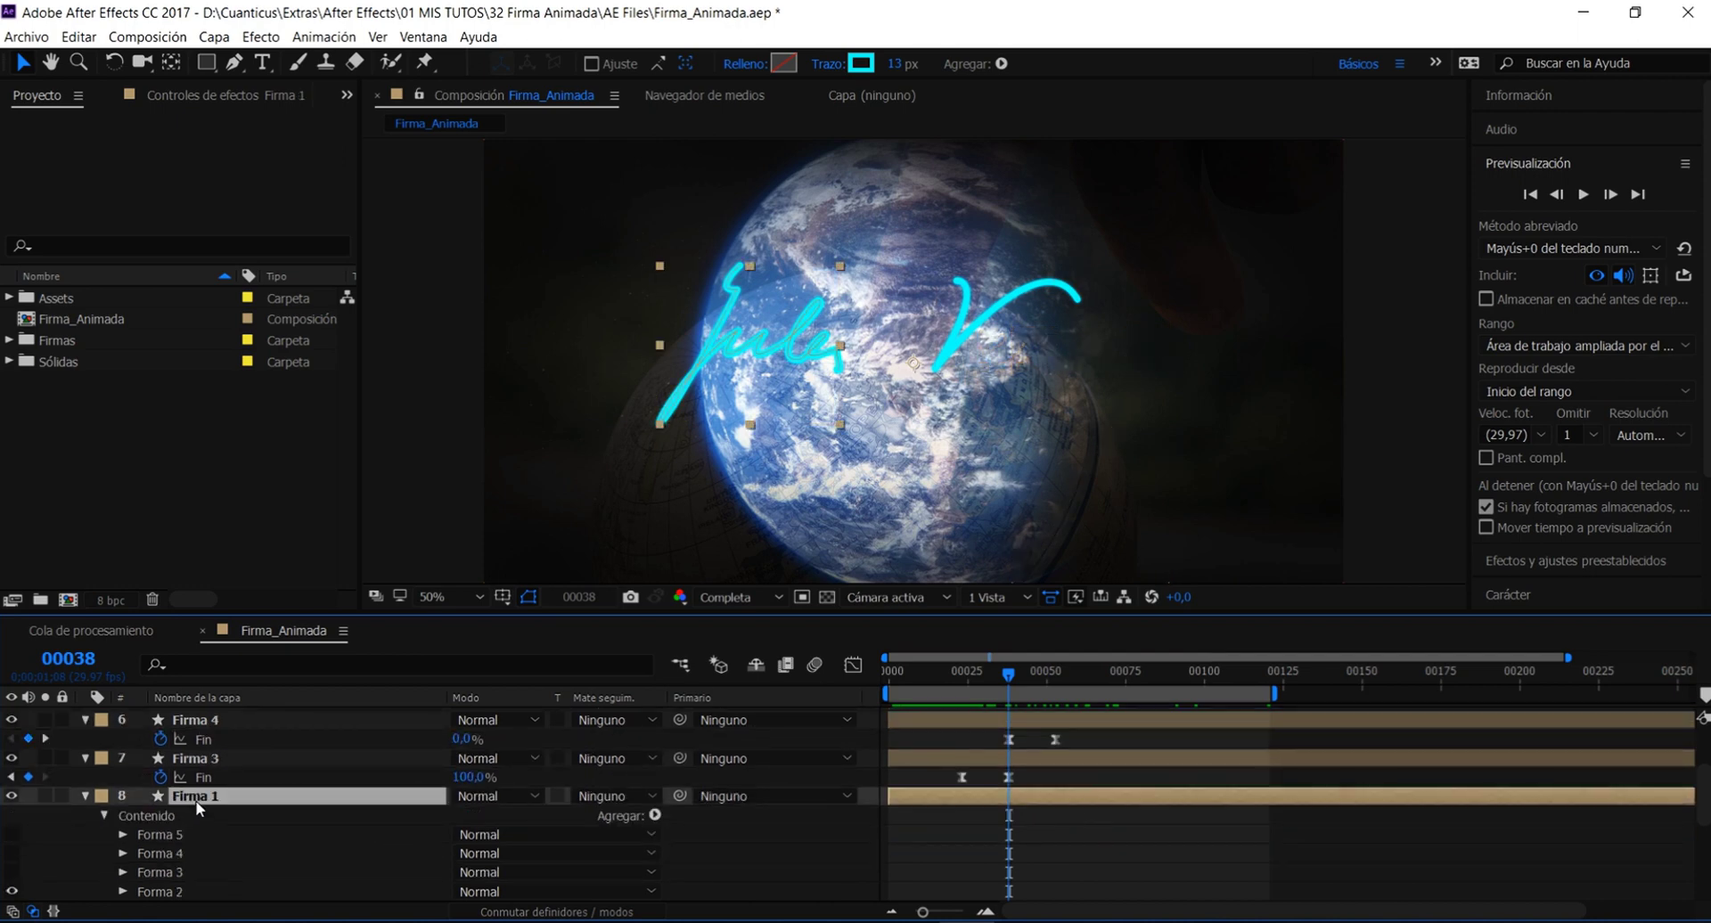
pyautogui.press('u')
pyautogui.moveTo(907, 680); pyautogui.dragTo(1095, 713)
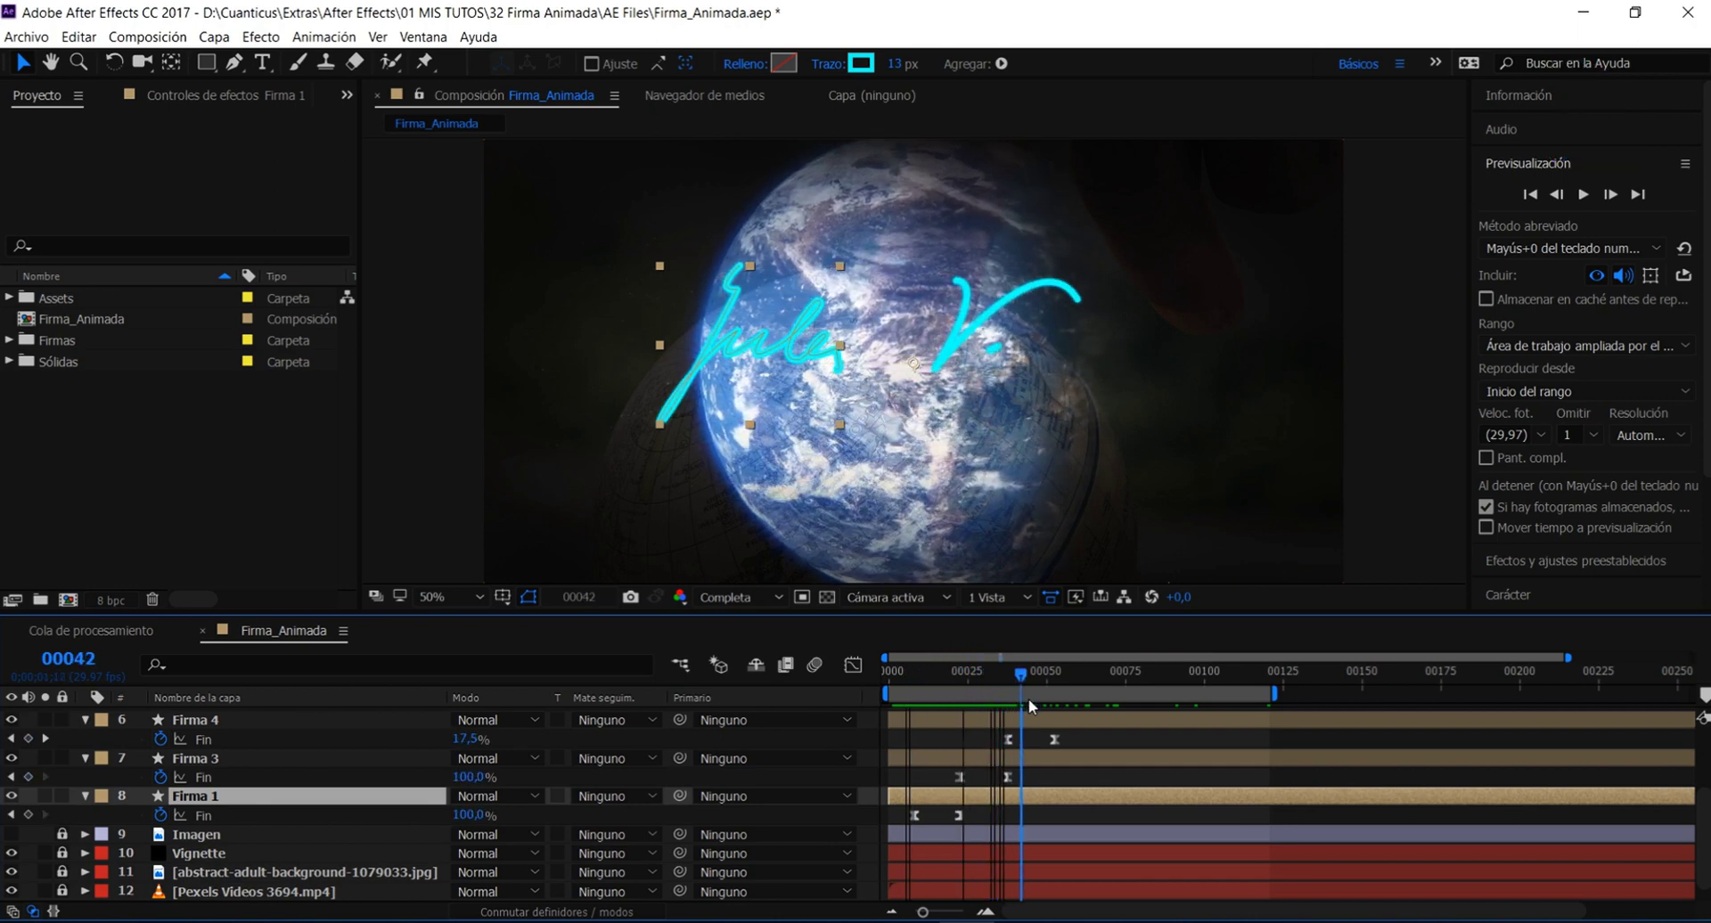
pyautogui.moveTo(1095, 713); pyautogui.dragTo(1116, 704)
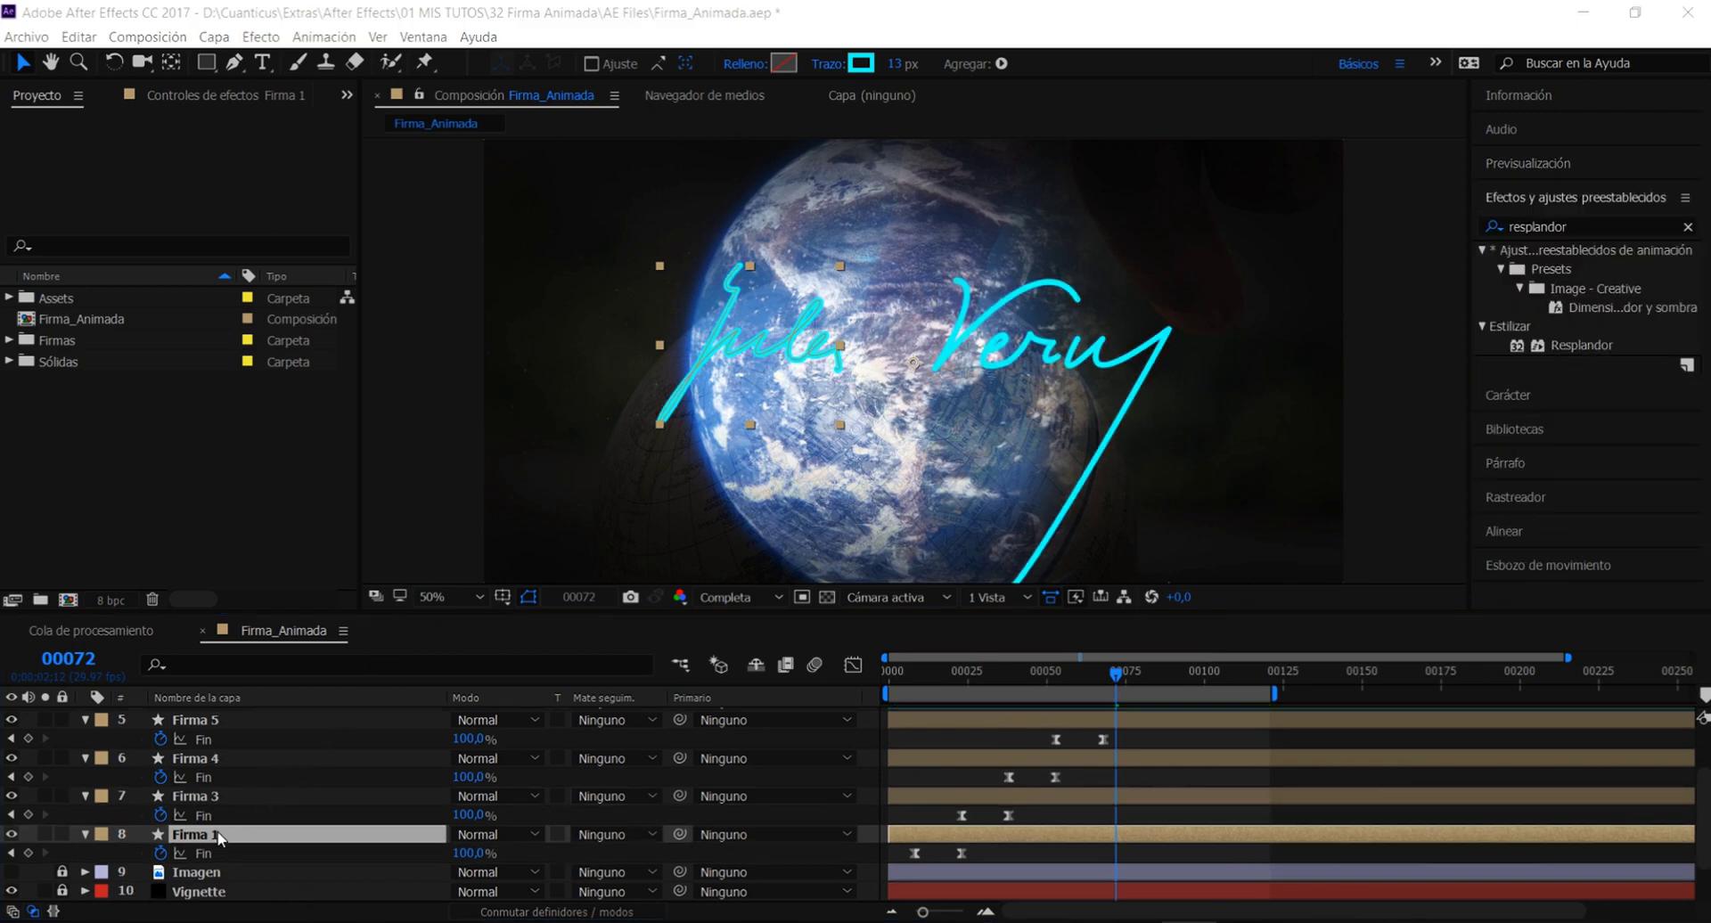
# Apply the Resplandor effect, found by searching 'resplandor', to Firma 1 and show its Effect Controls
pyautogui.click(223, 843)
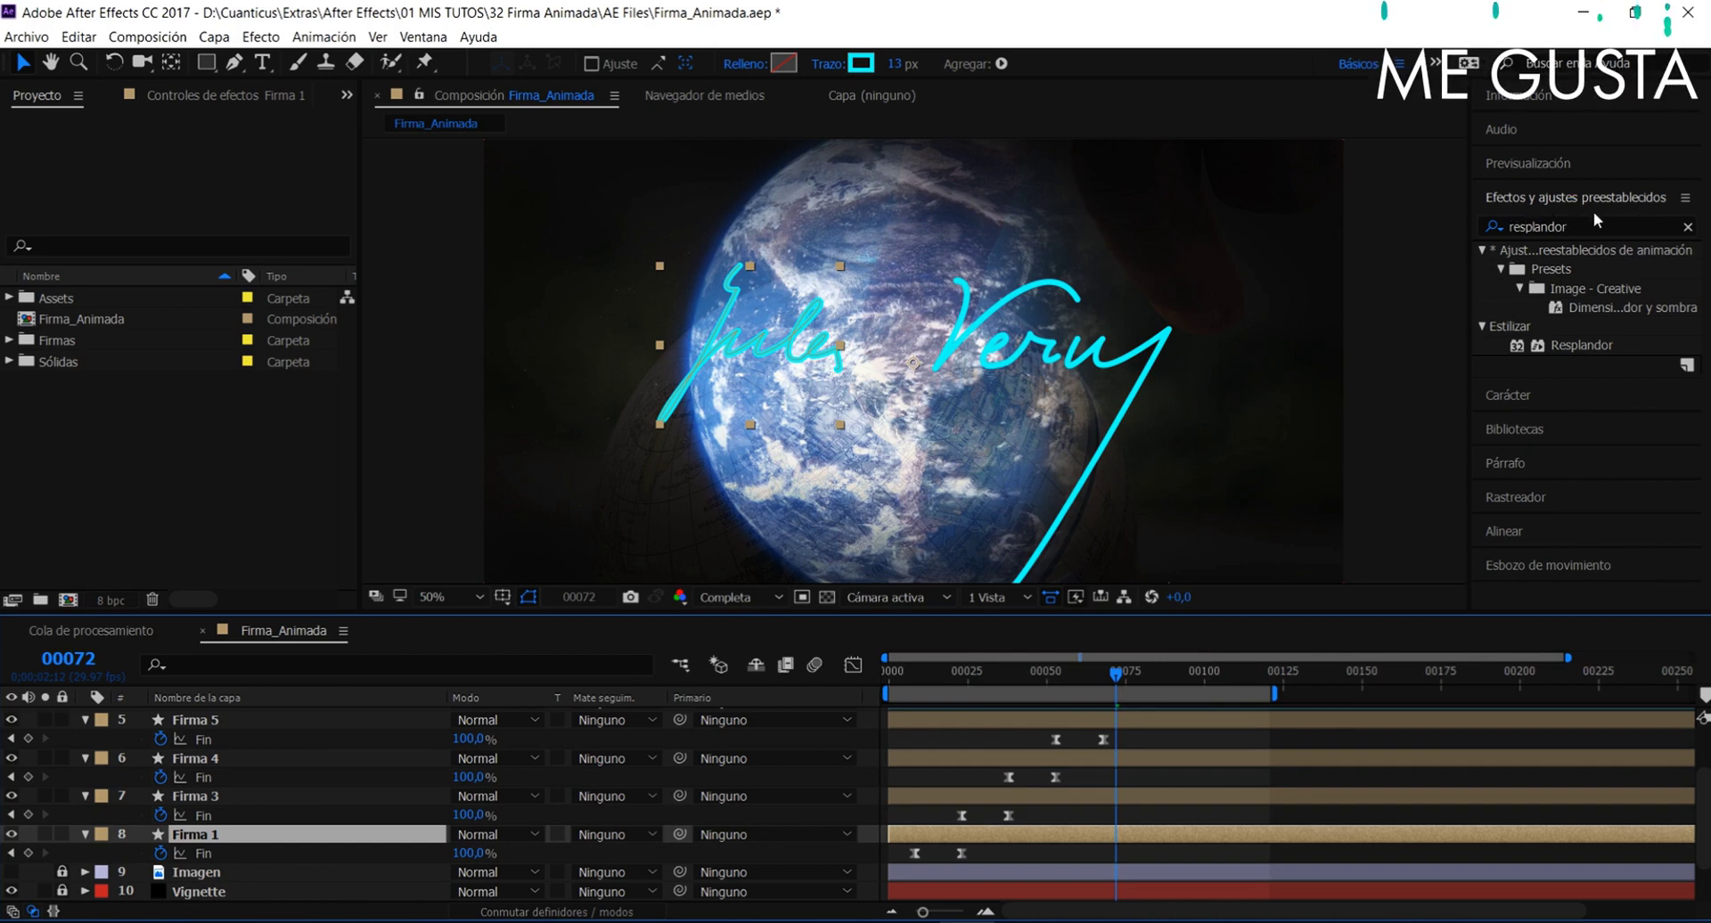
pyautogui.click(1538, 226)
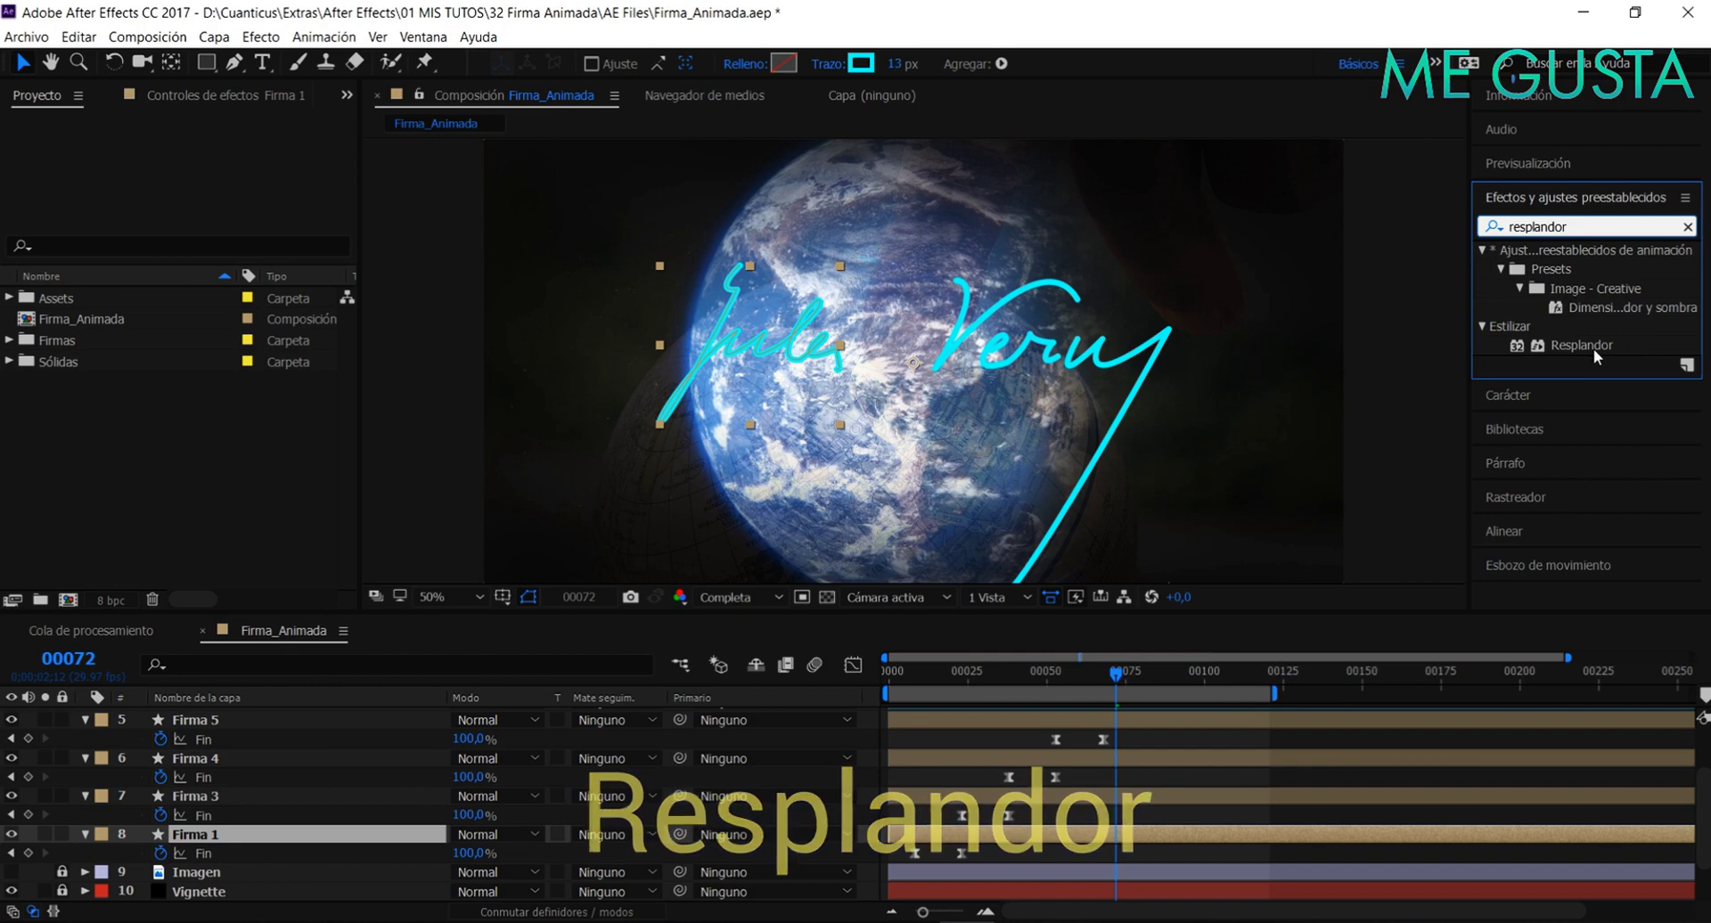
pyautogui.moveTo(1582, 345); pyautogui.dragTo(225, 845)
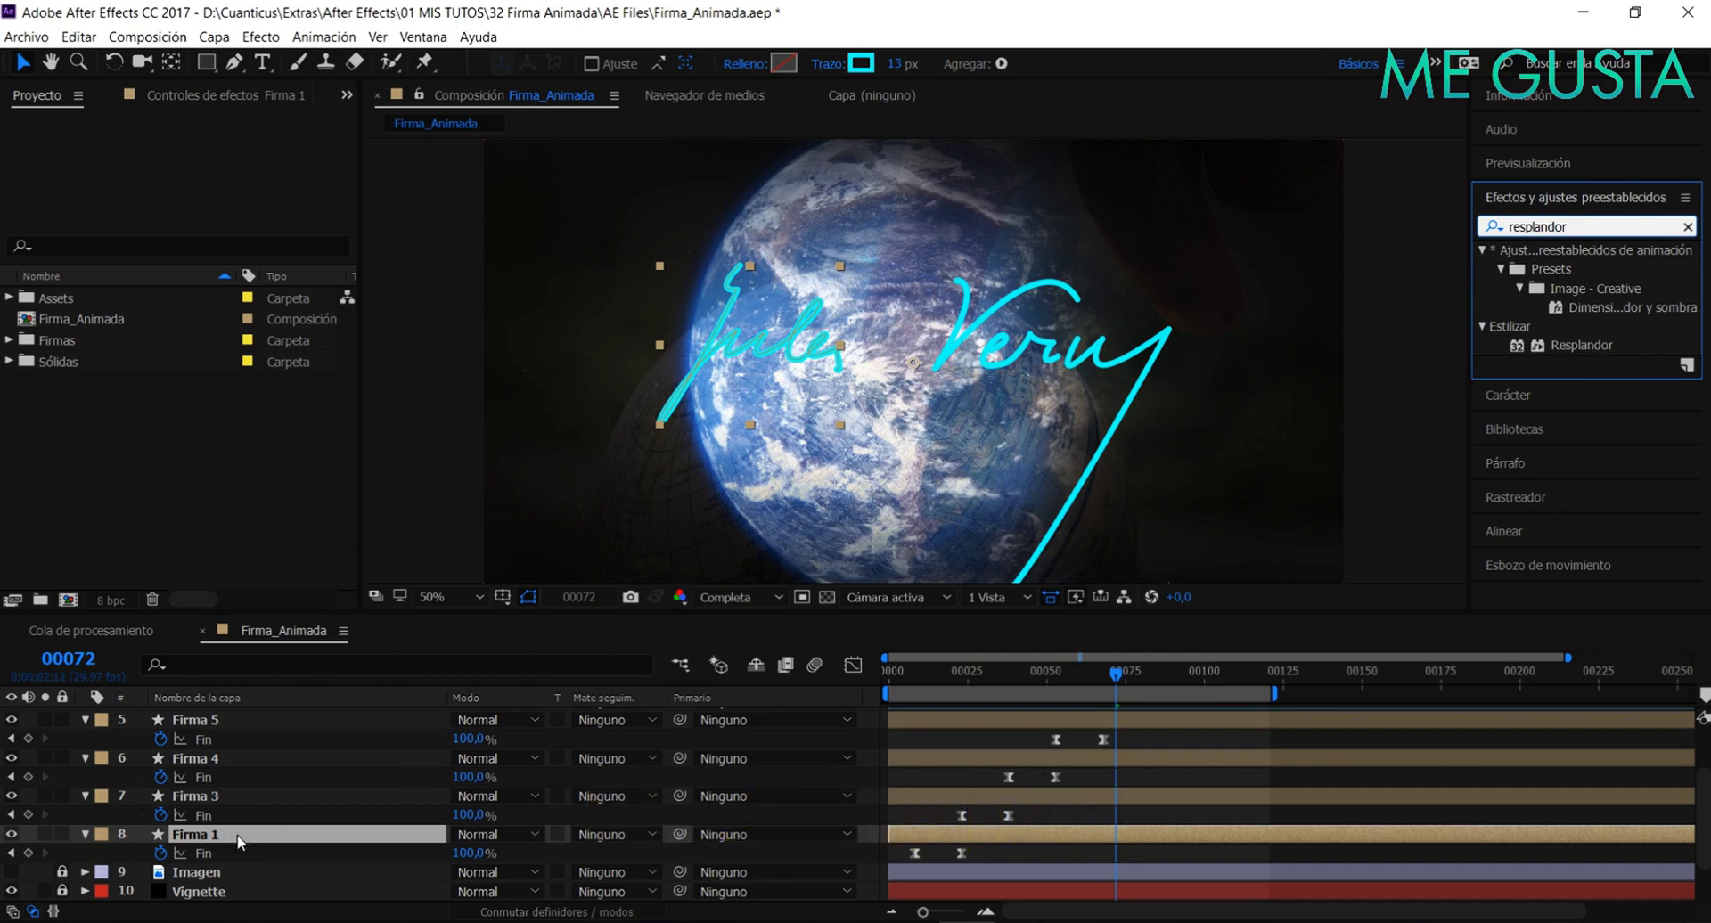
pyautogui.click(230, 96)
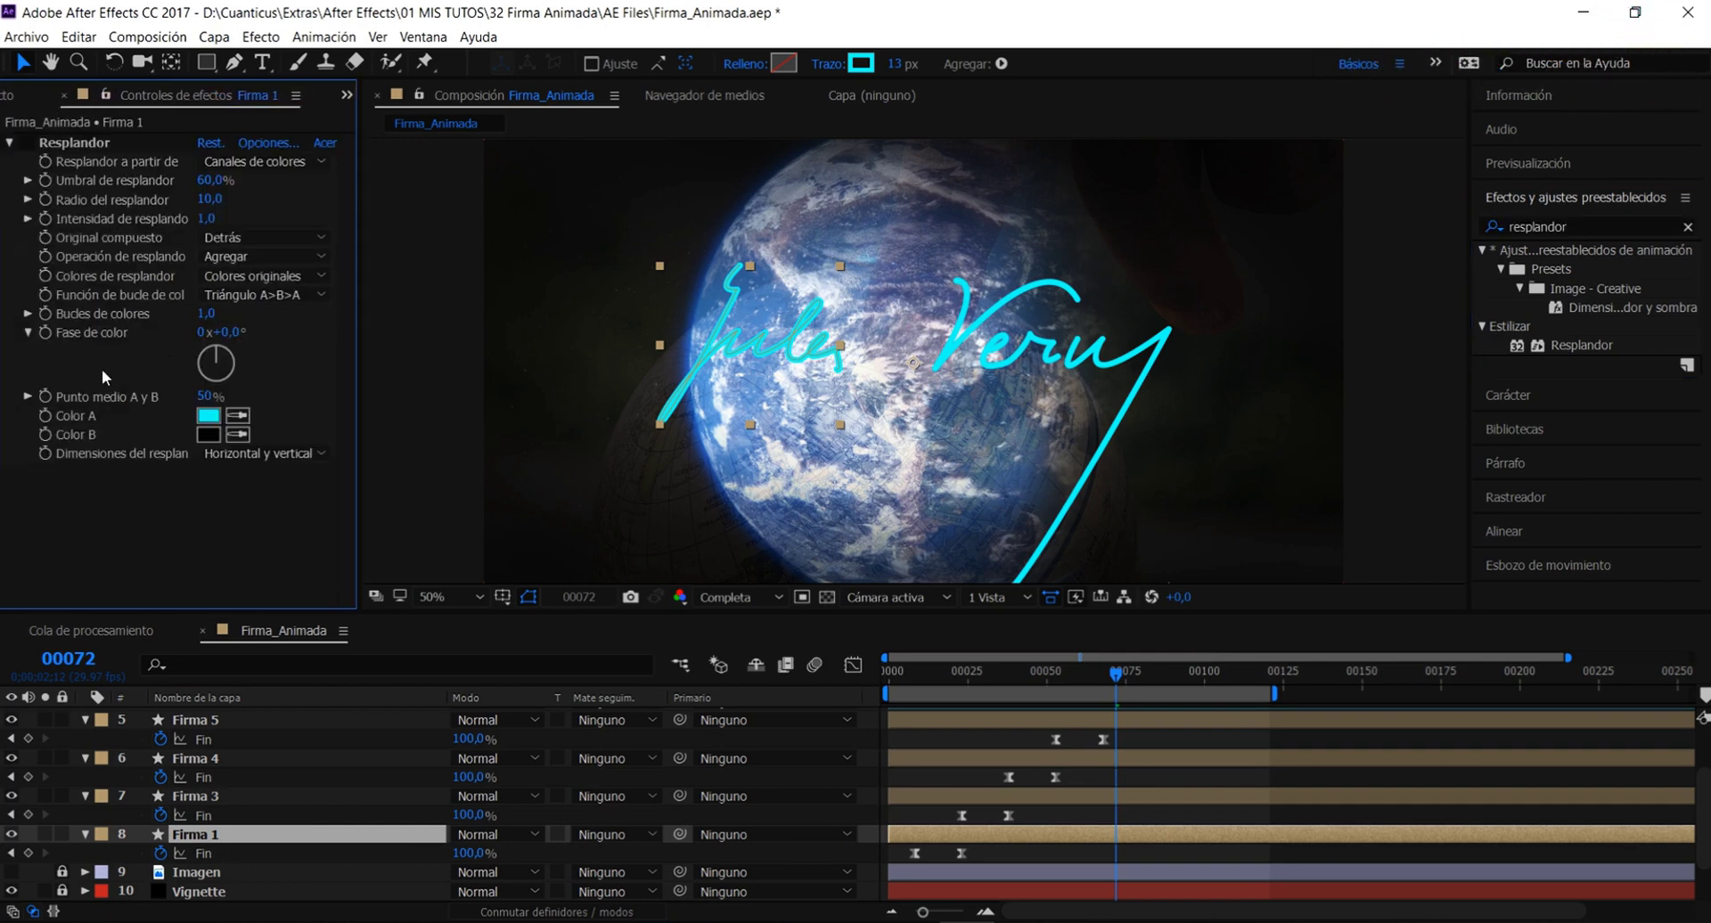
# View the composition at 100% and toggle the Resplandor effect to compare the glow
pyautogui.press('.')
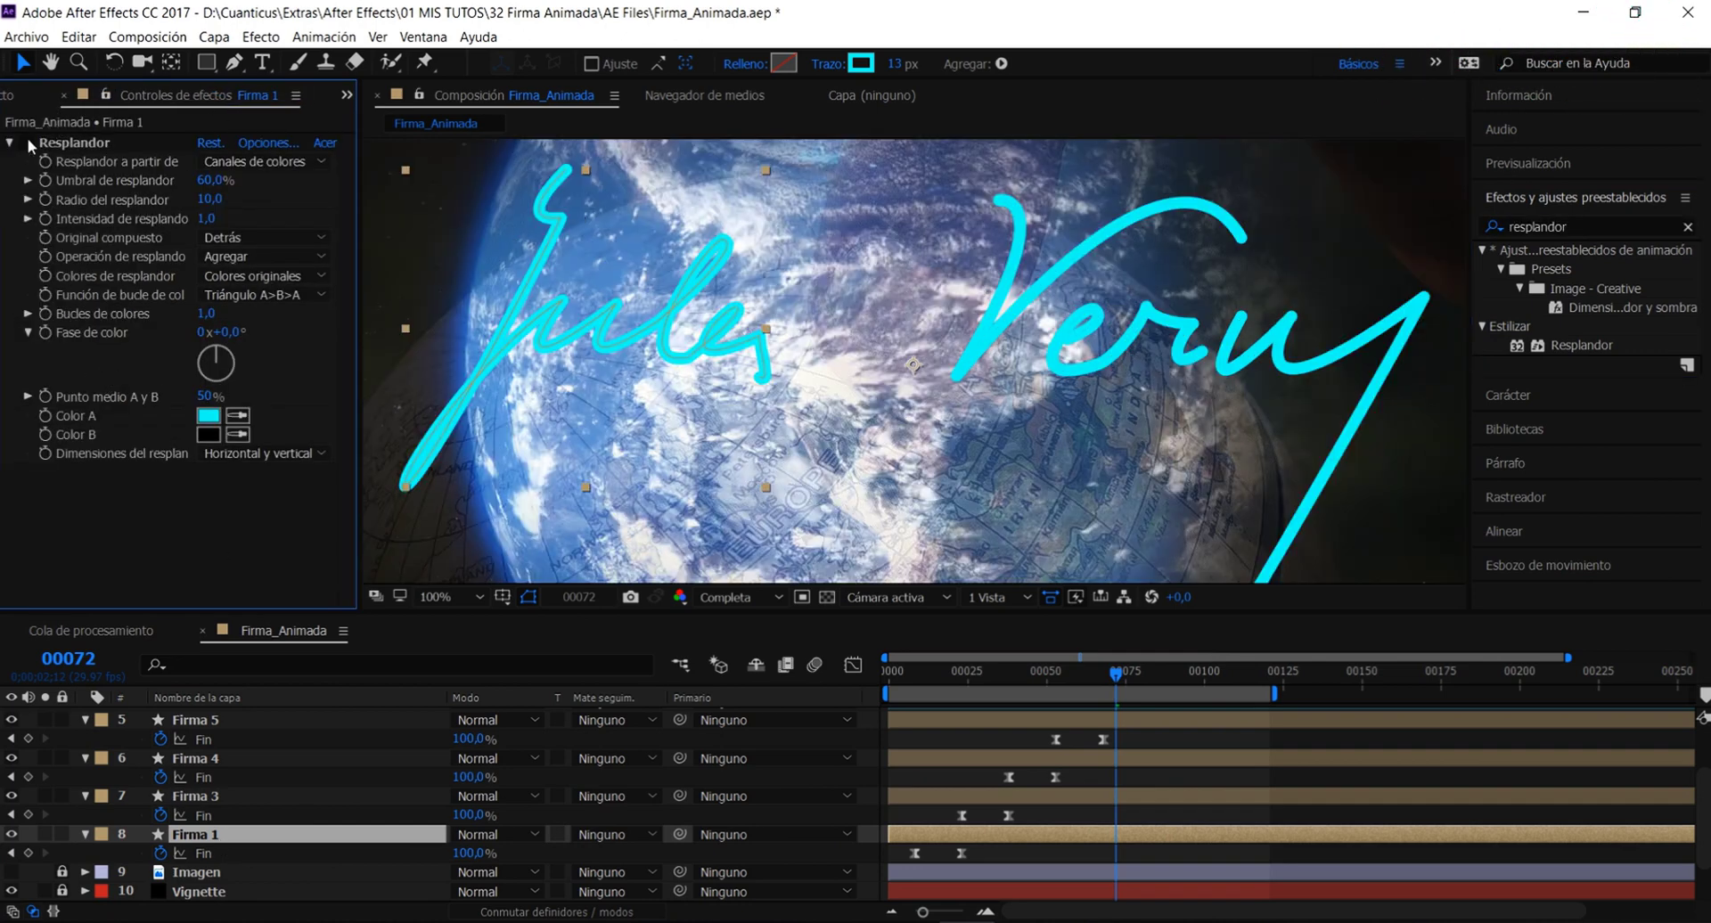
pyautogui.click(26, 142)
pyautogui.click(27, 143)
pyautogui.click(26, 142)
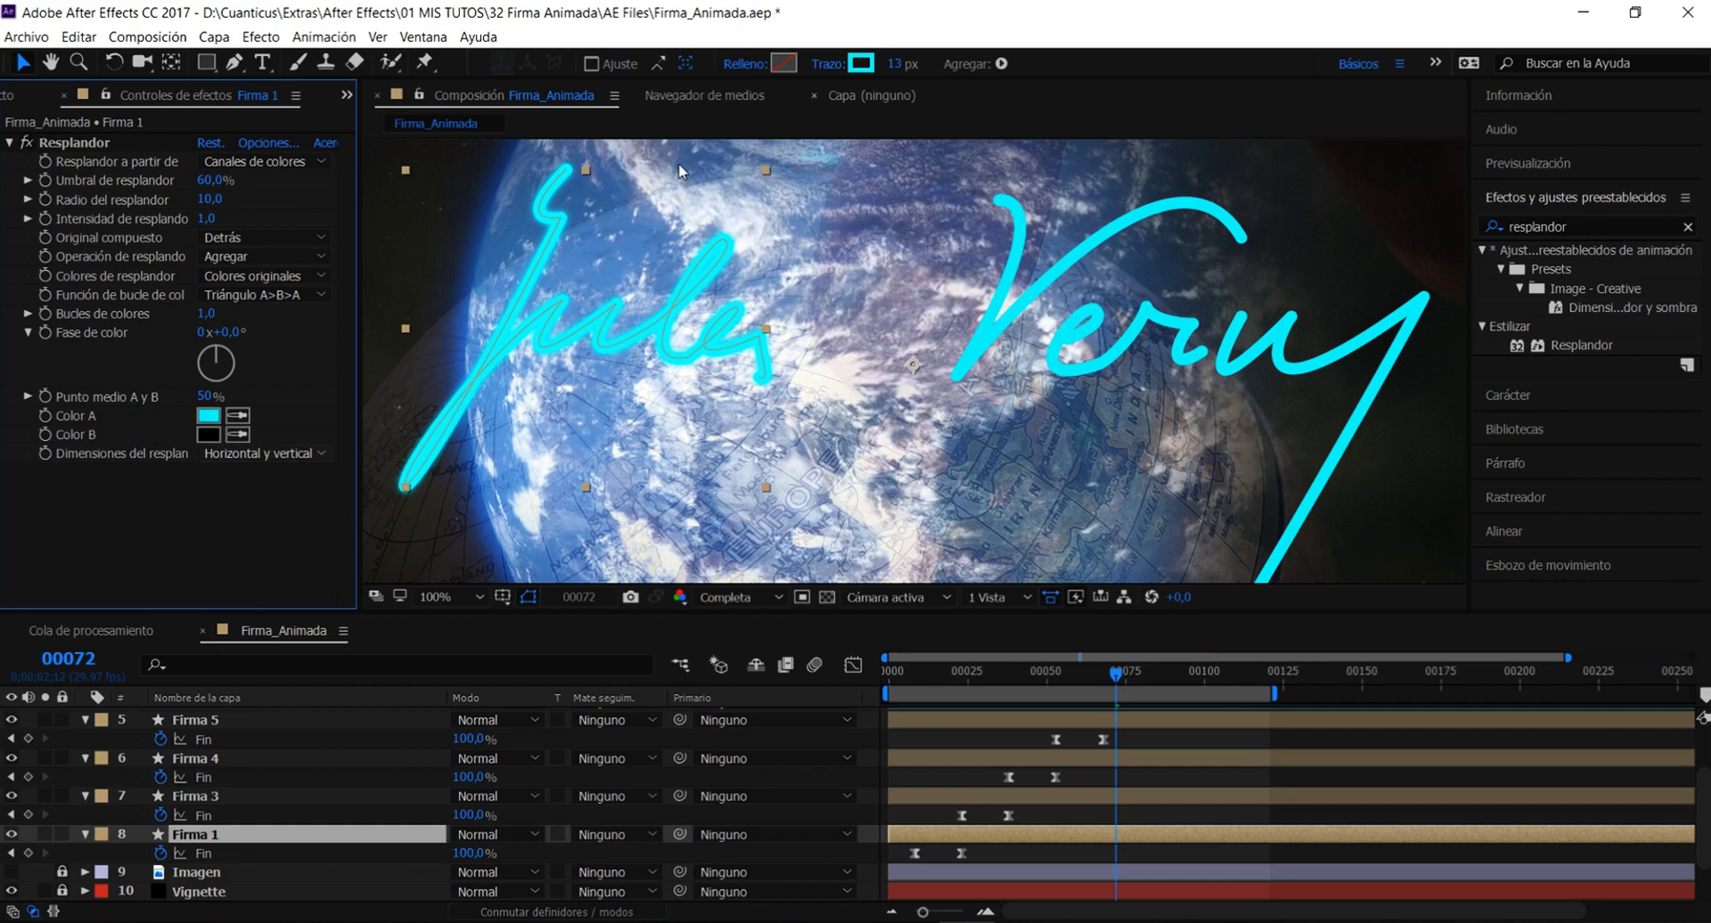
# Sample the strokes' cyan into the glow's Color A with the eyedropper
pyautogui.click(247, 410)
pyautogui.click(876, 52)
pyautogui.click(78, 146)
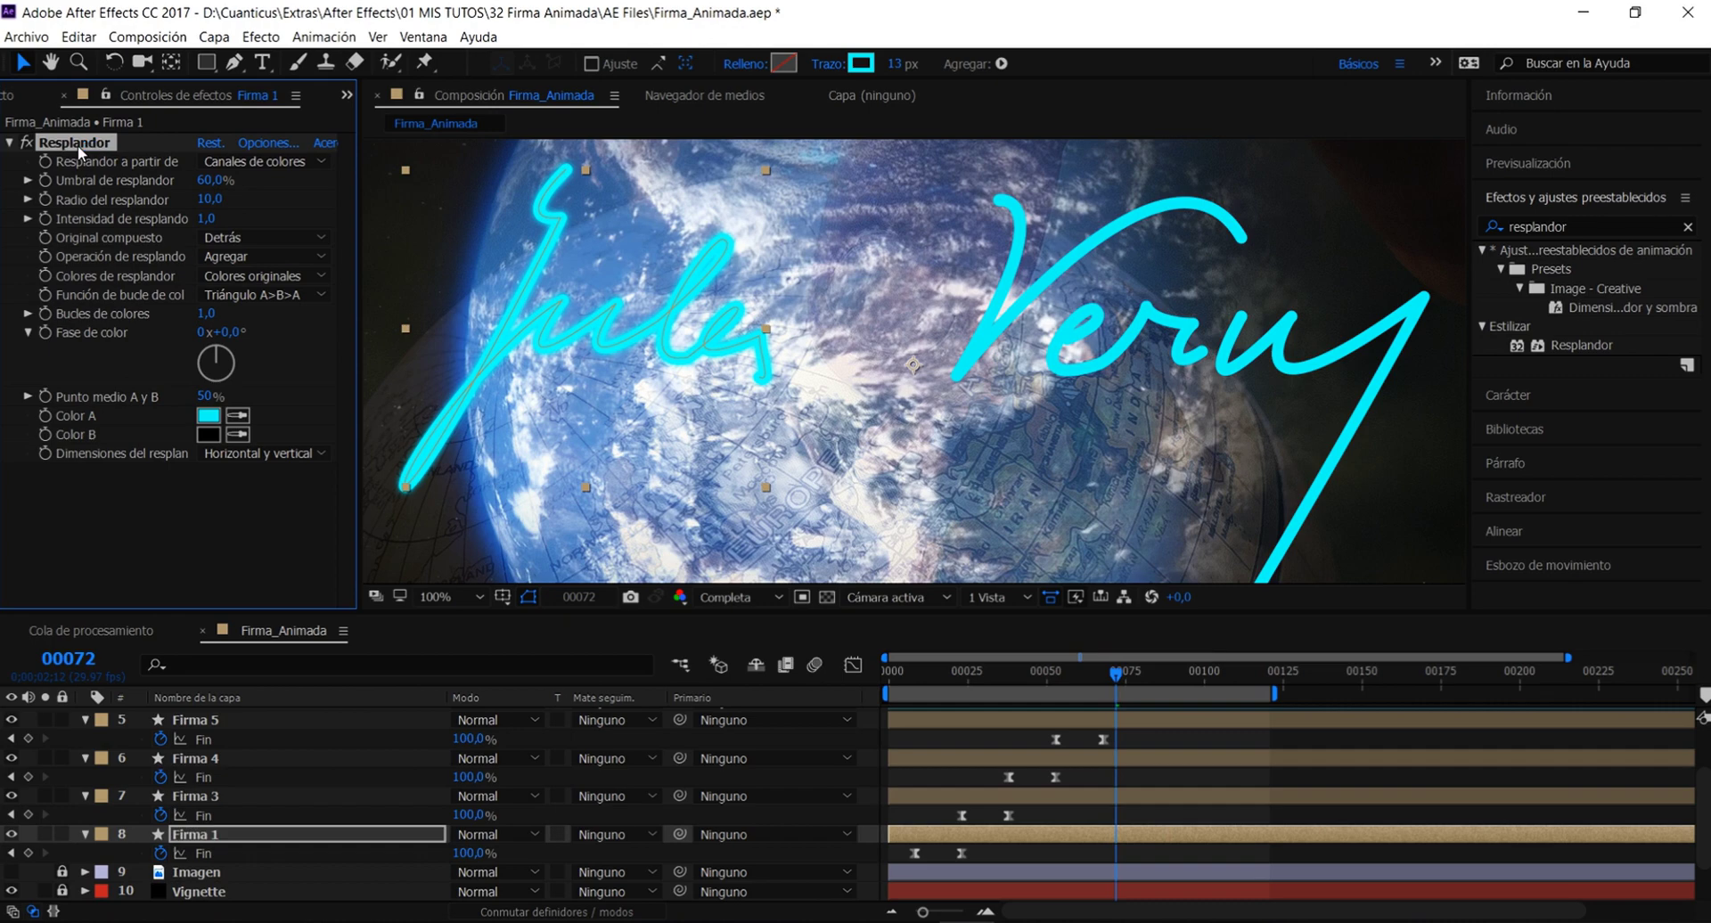
# Copy the Resplandor glow from Firma 1 and select the Firma 3 layer
pyautogui.click(79, 36)
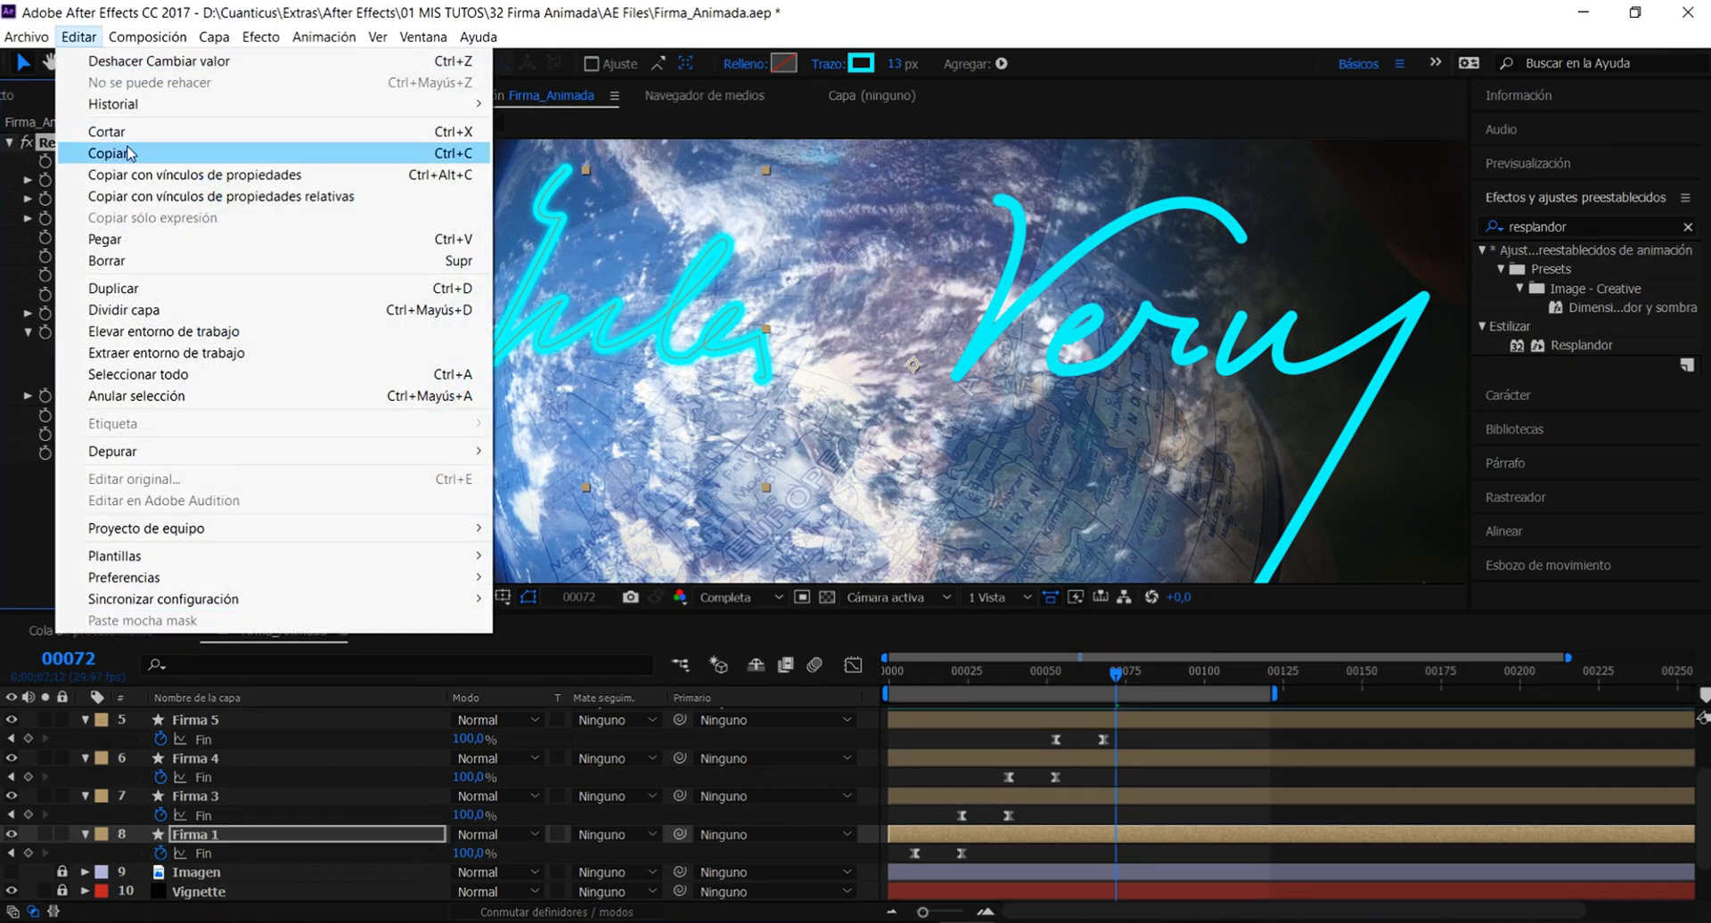
pyautogui.click(128, 153)
pyautogui.click(226, 790)
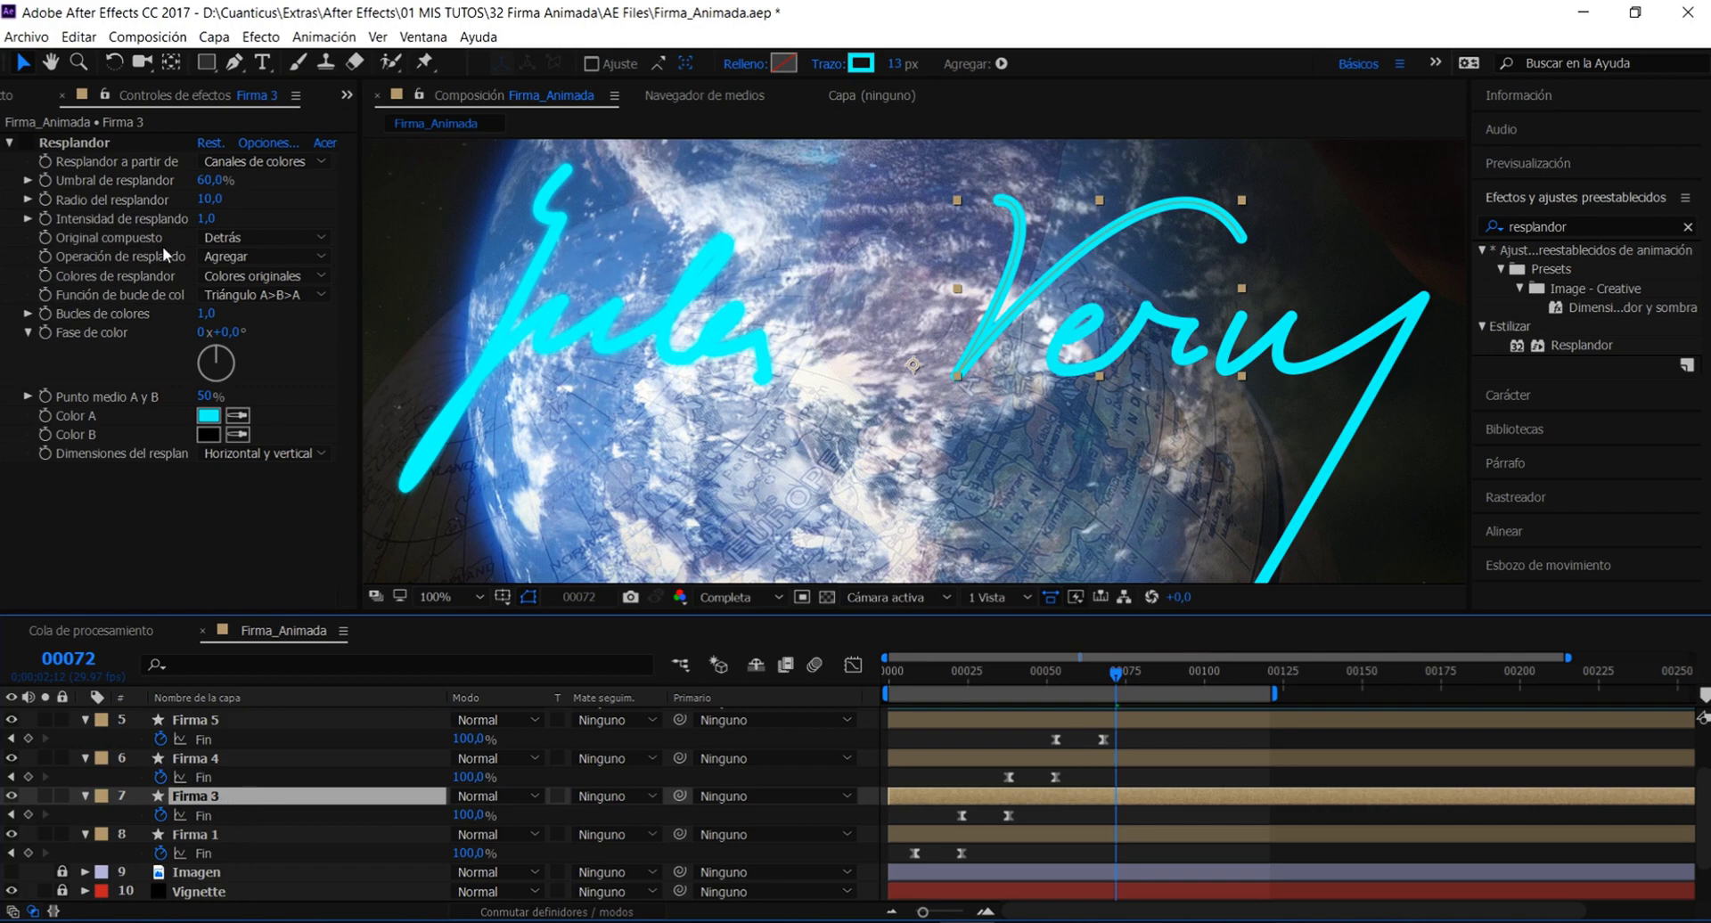
pyautogui.click(78, 36)
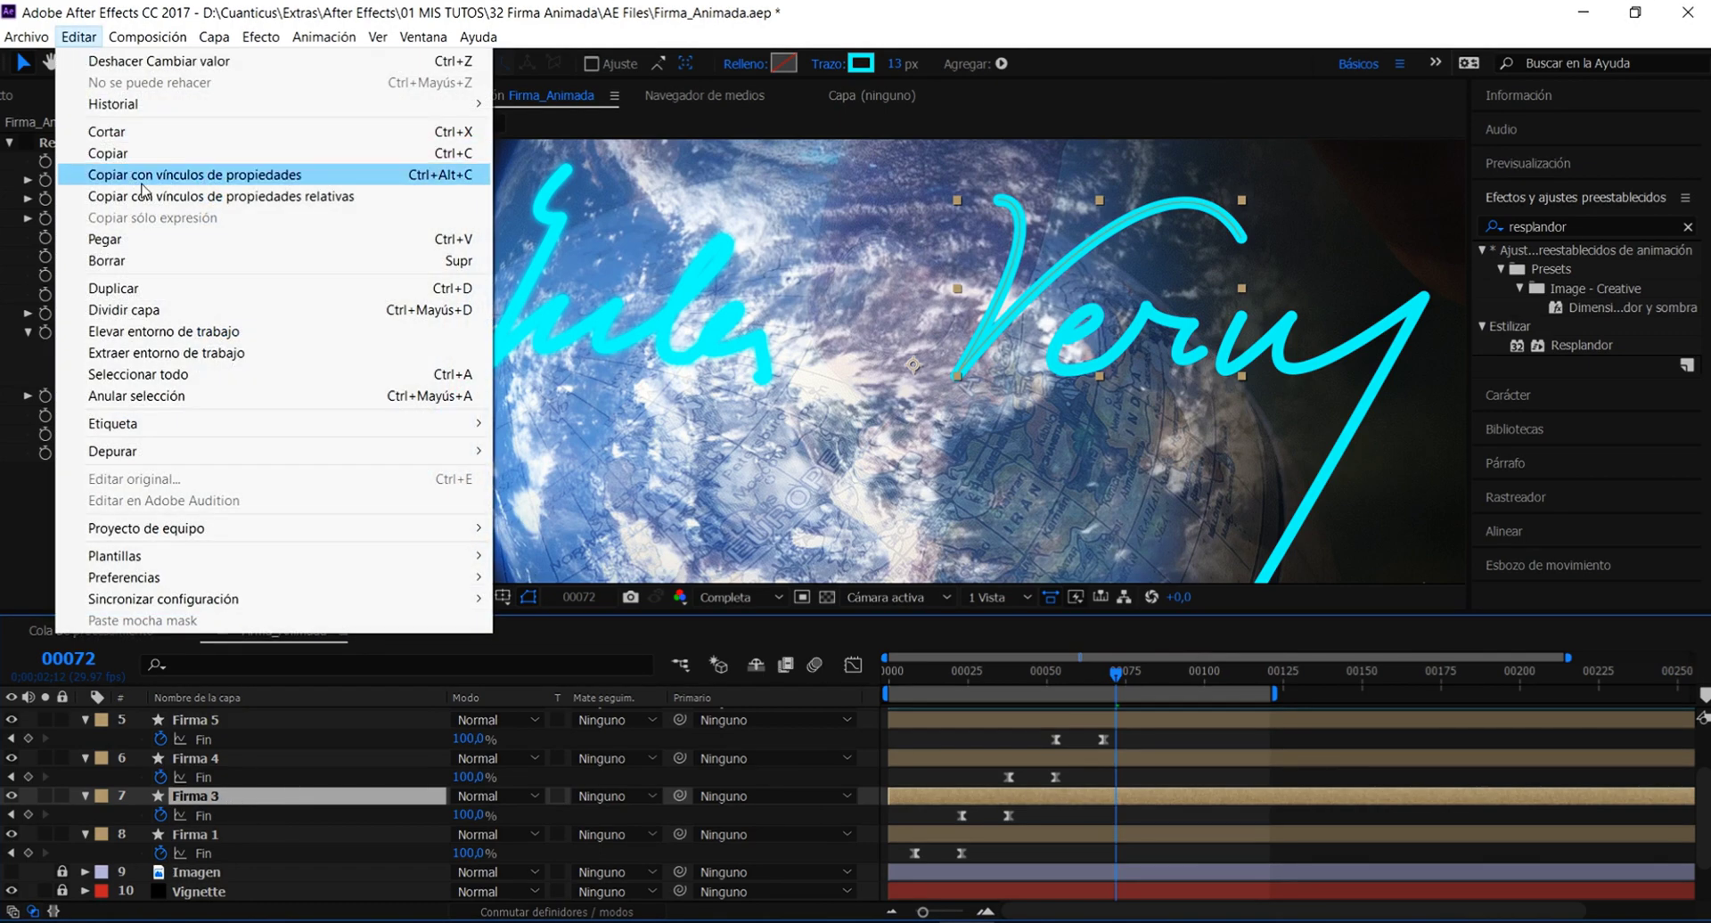
pyautogui.press('Escape')
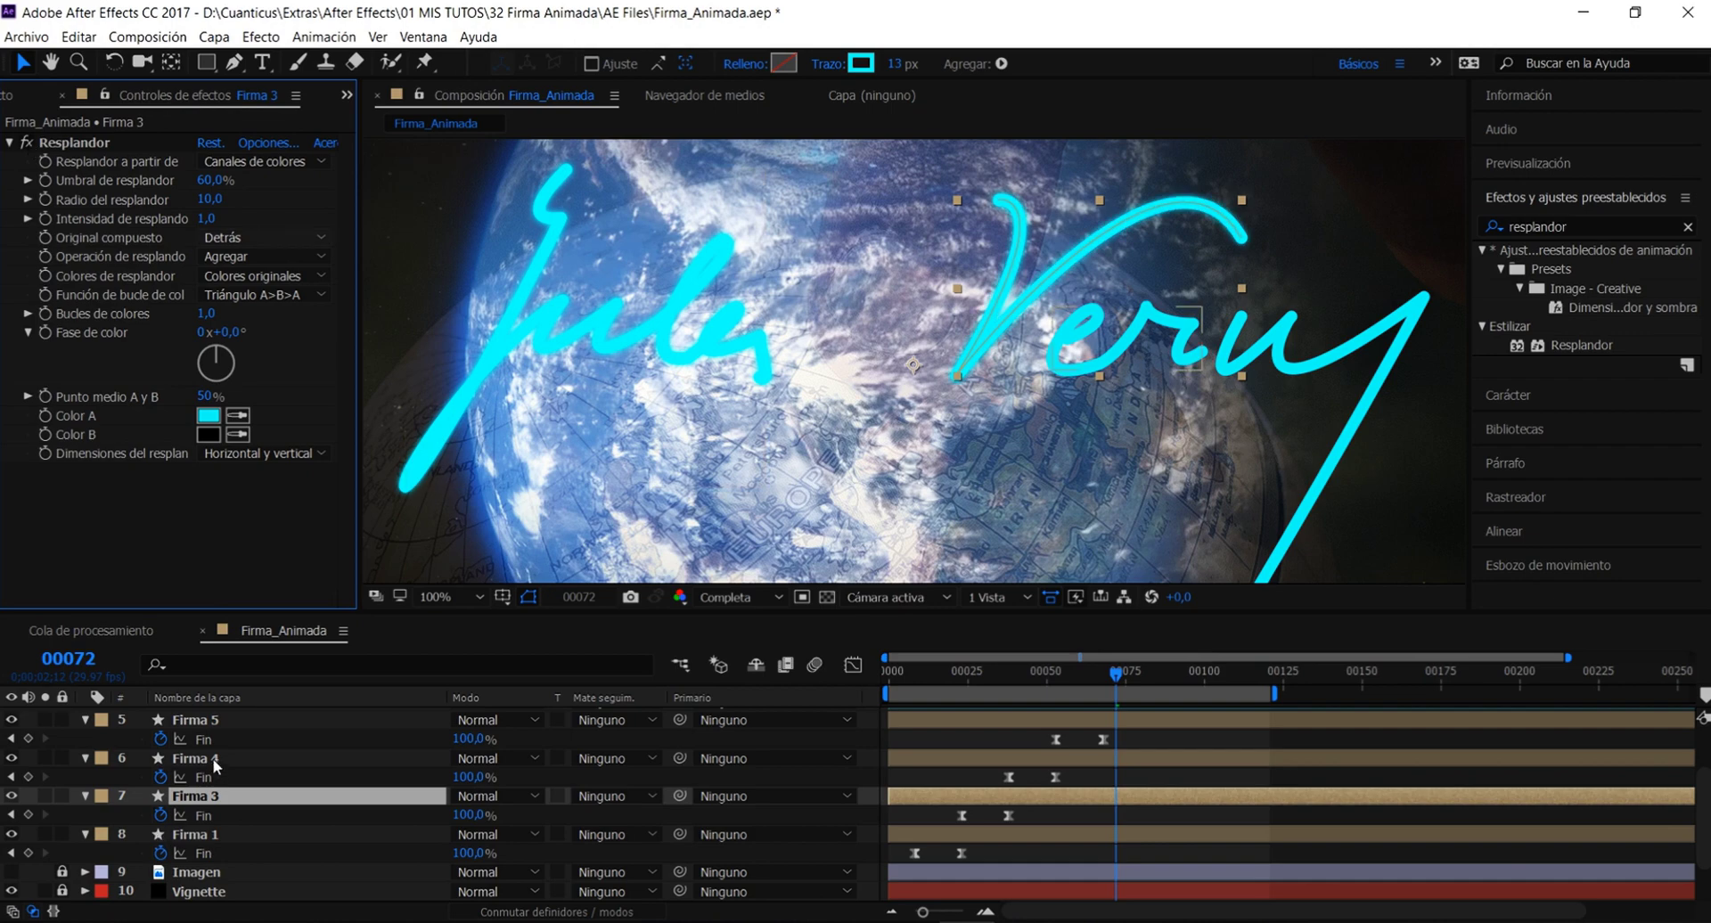
# Paste the copied cyan glow onto Firma 4, Firma 5 and Firma 6
pyautogui.click(214, 760)
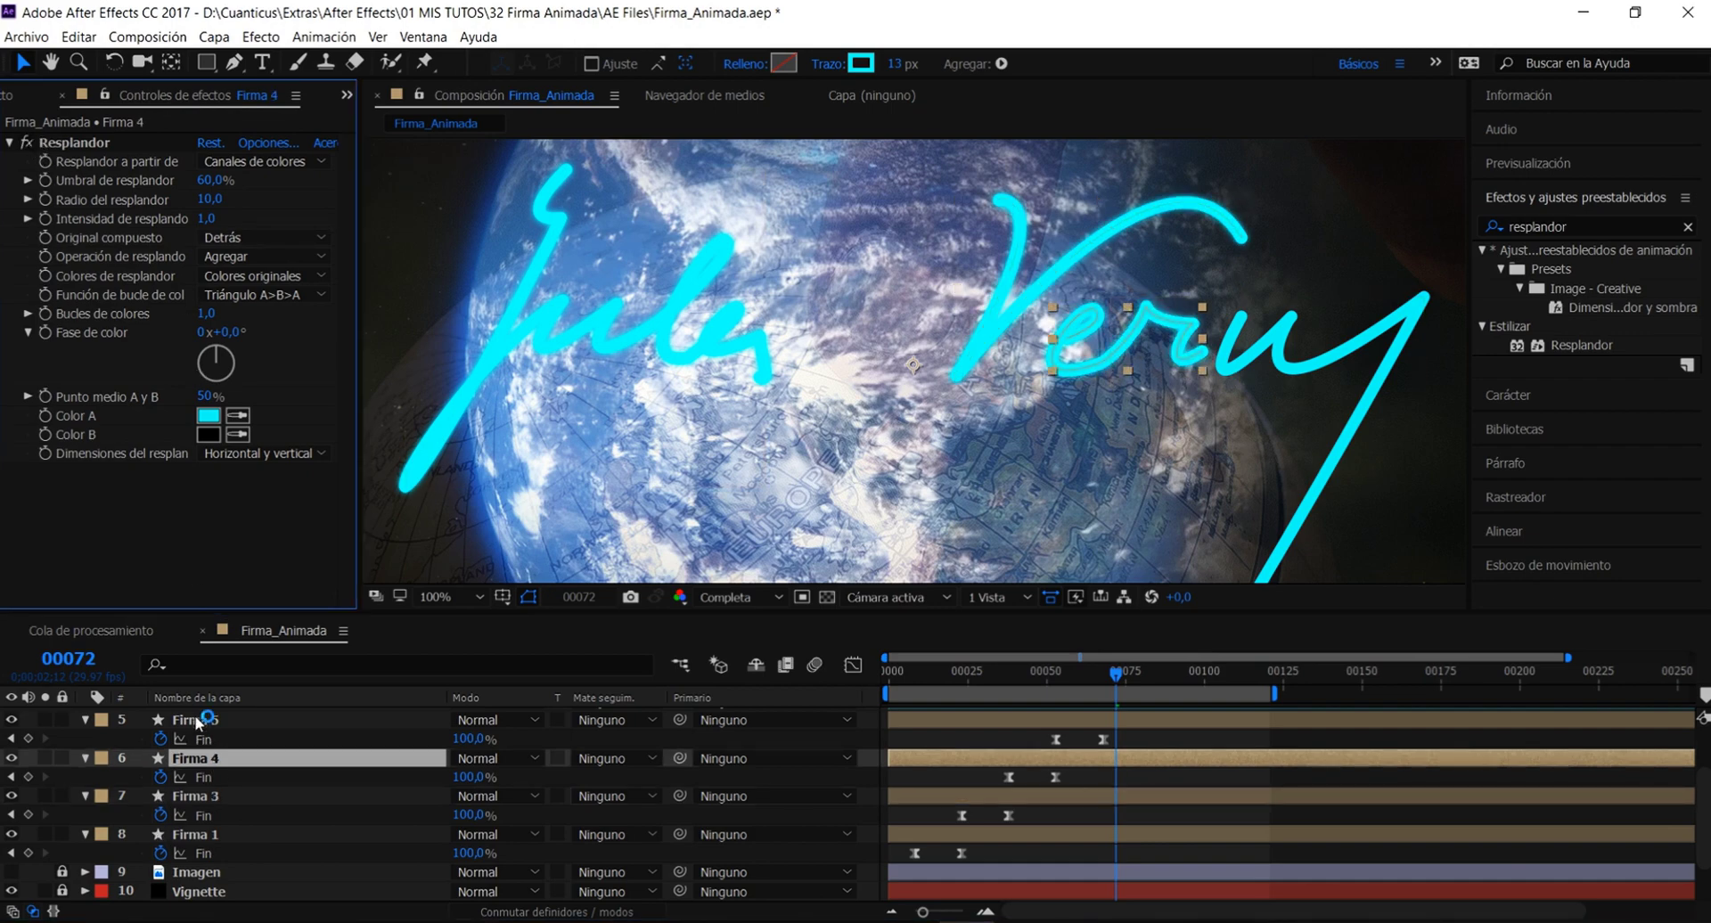
pyautogui.click(196, 720)
pyautogui.click(26, 143)
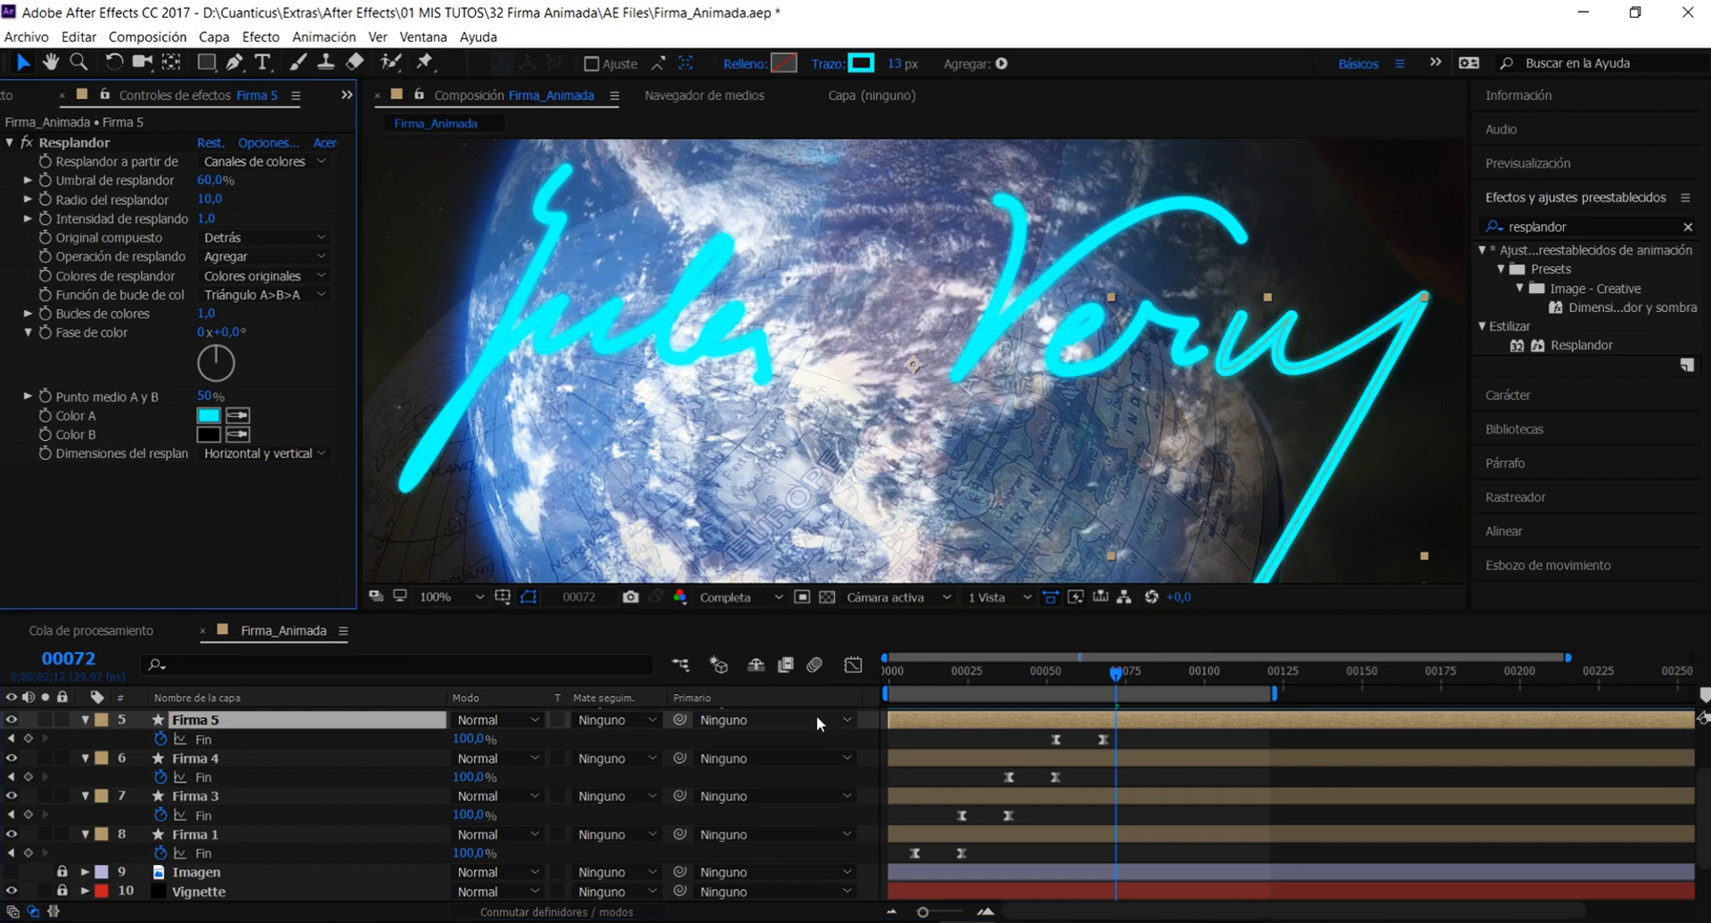
pyautogui.hotkey('ctrl', 'd')
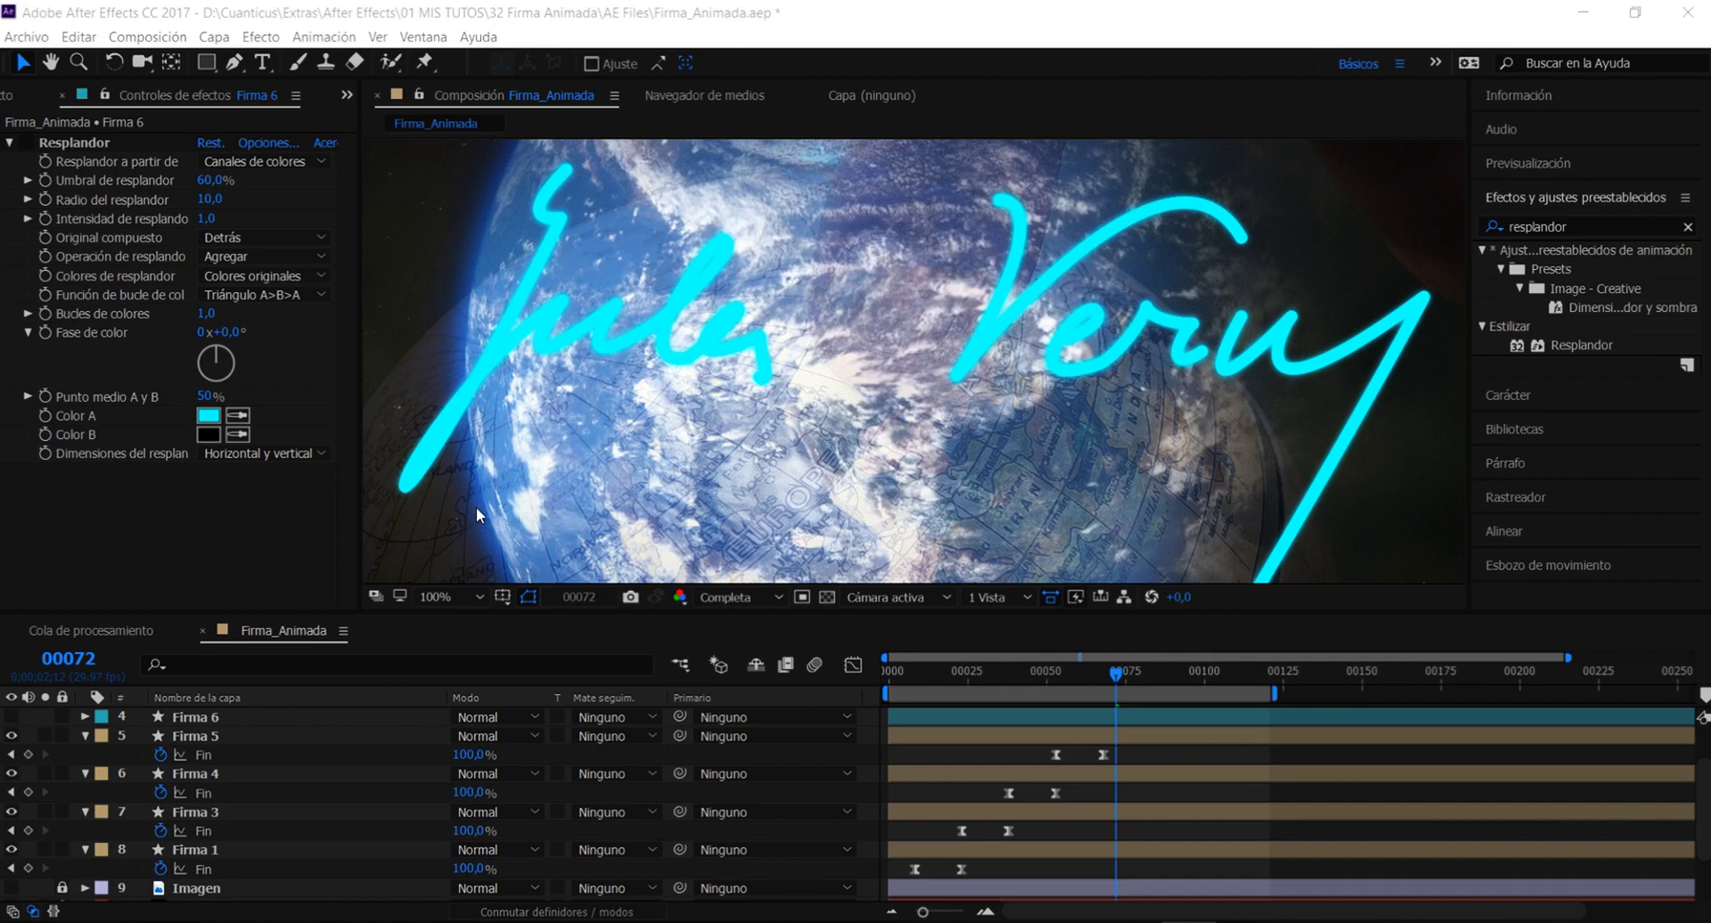
# Reselect the Firma 1 layer, then deselect all layers
pyautogui.click(243, 870)
pyautogui.click(218, 850)
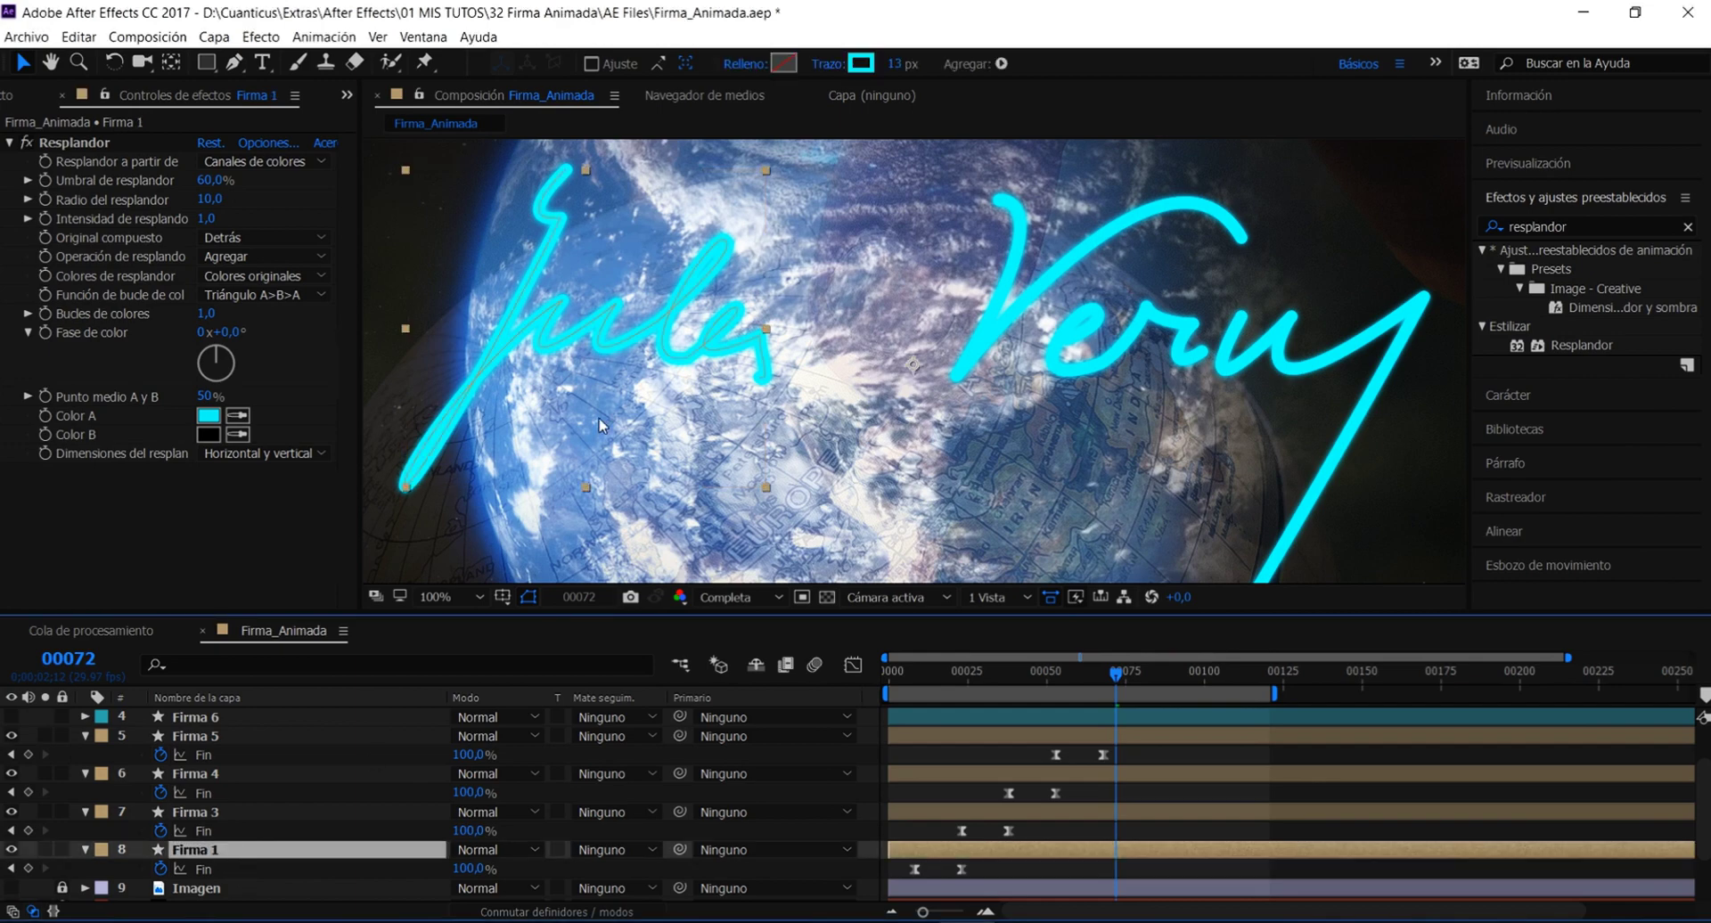
pyautogui.press('F2')
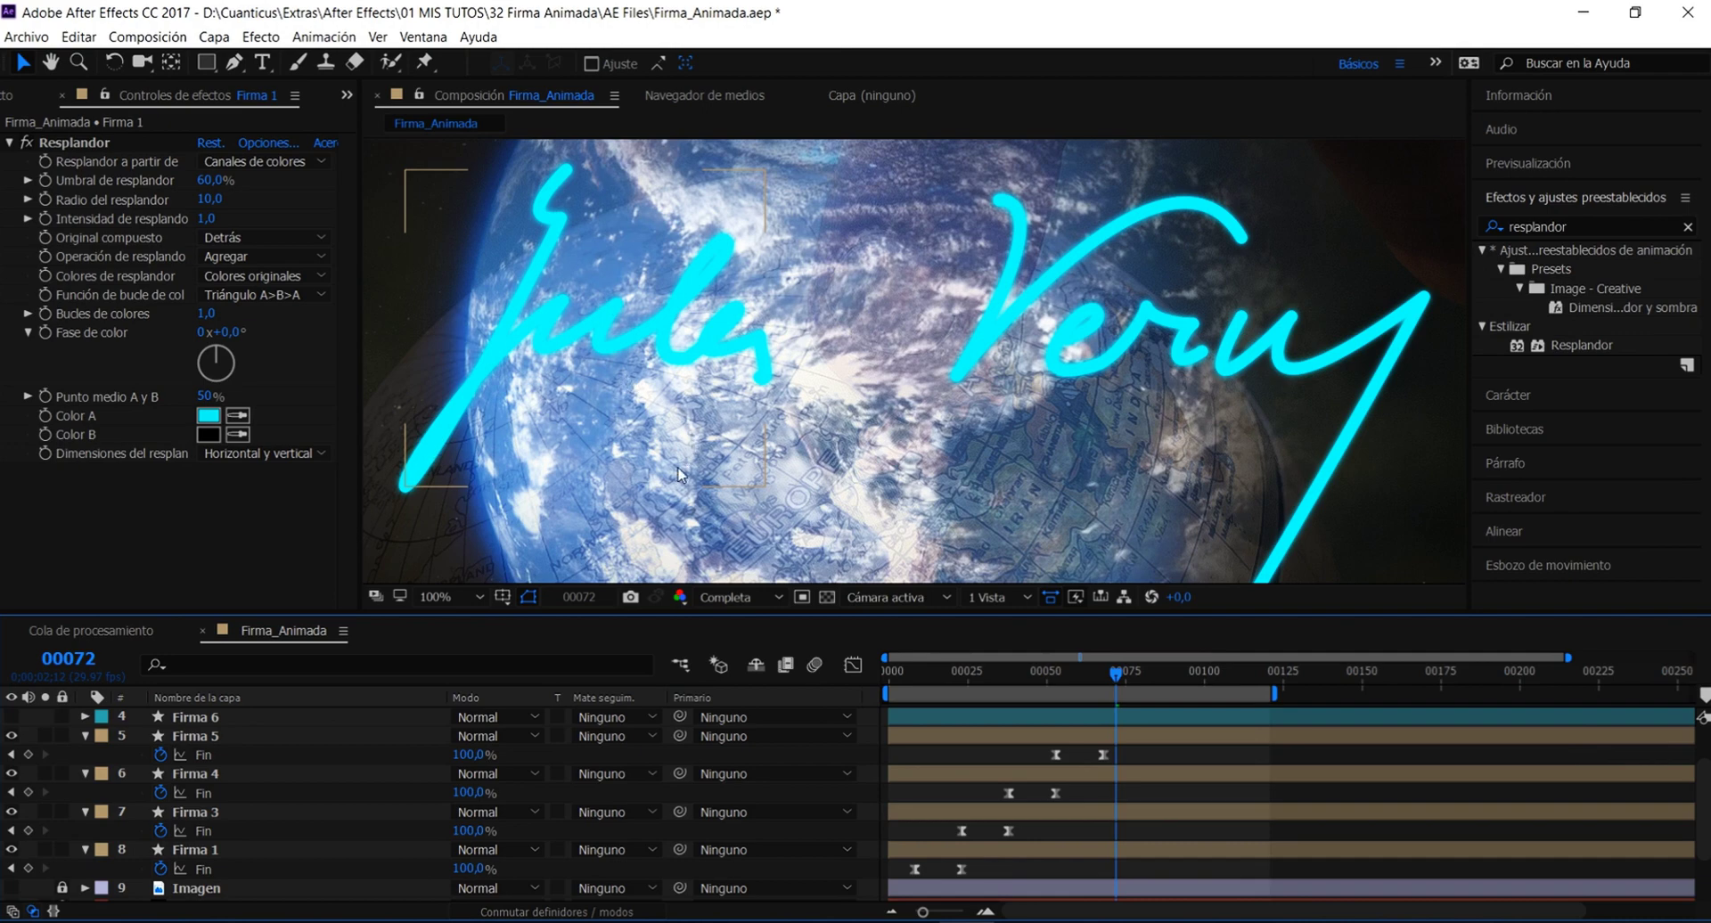
# Select Firma 1, 3, 4 and 5 together, then clear the layer selection
pyautogui.click(217, 856)
pyautogui.keyDown('shift'); pyautogui.click(212, 740); pyautogui.keyUp('shift')
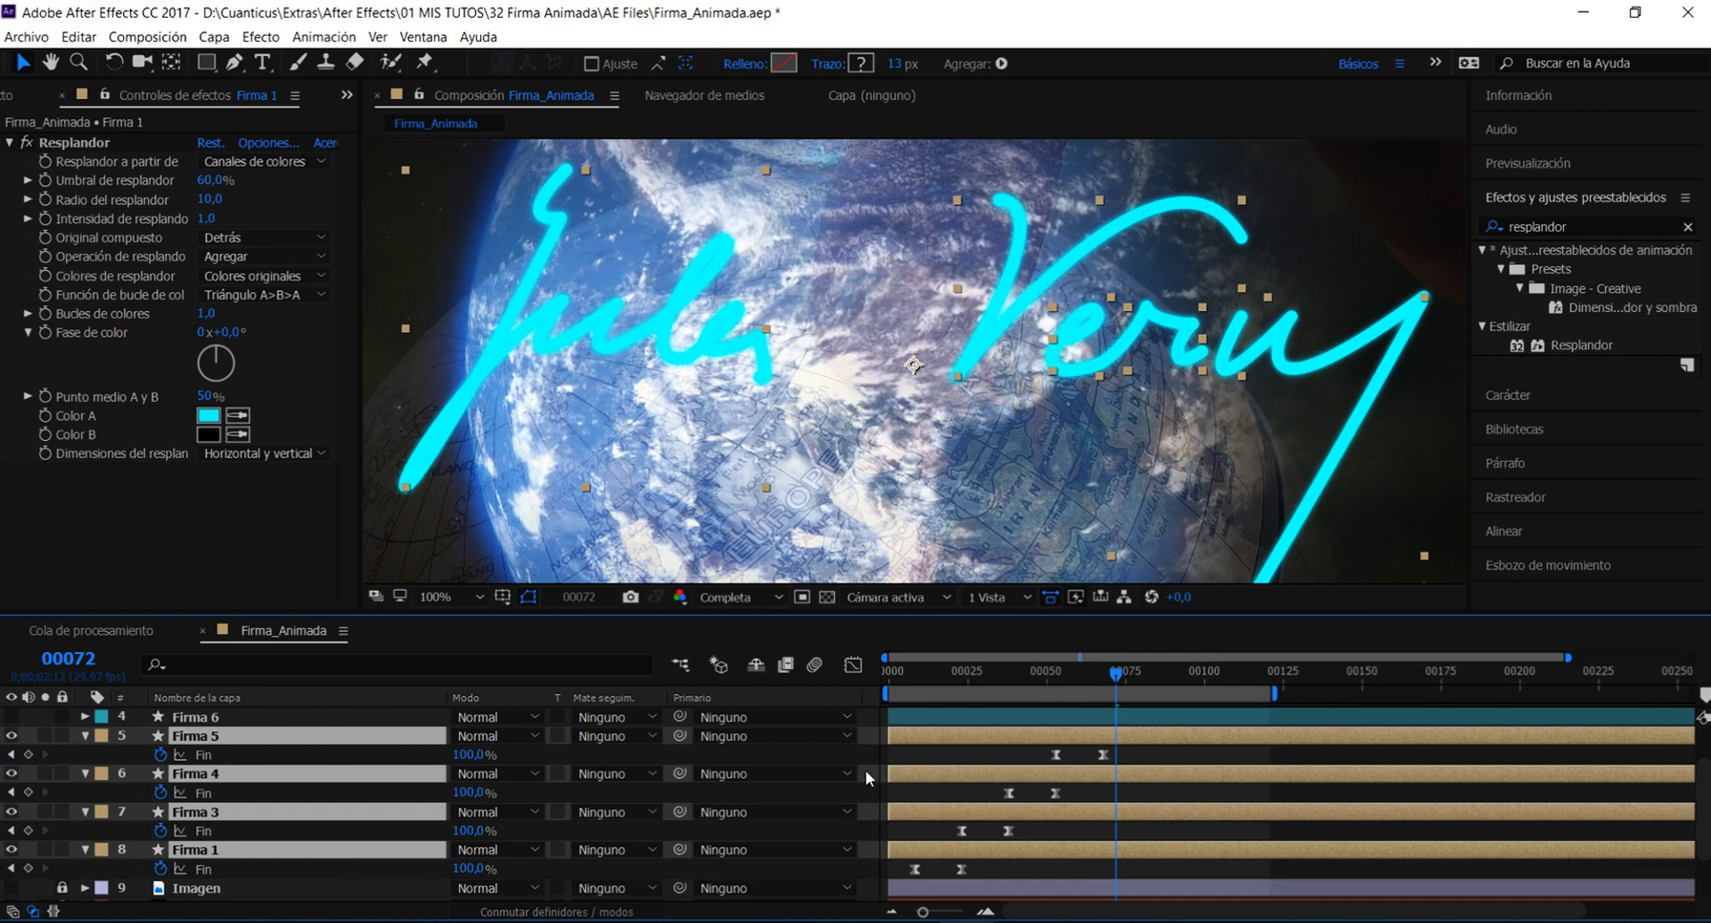
pyautogui.click(872, 745)
pyautogui.hotkey('ctrl', 'd')
pyautogui.scroll(1, 624, 785)
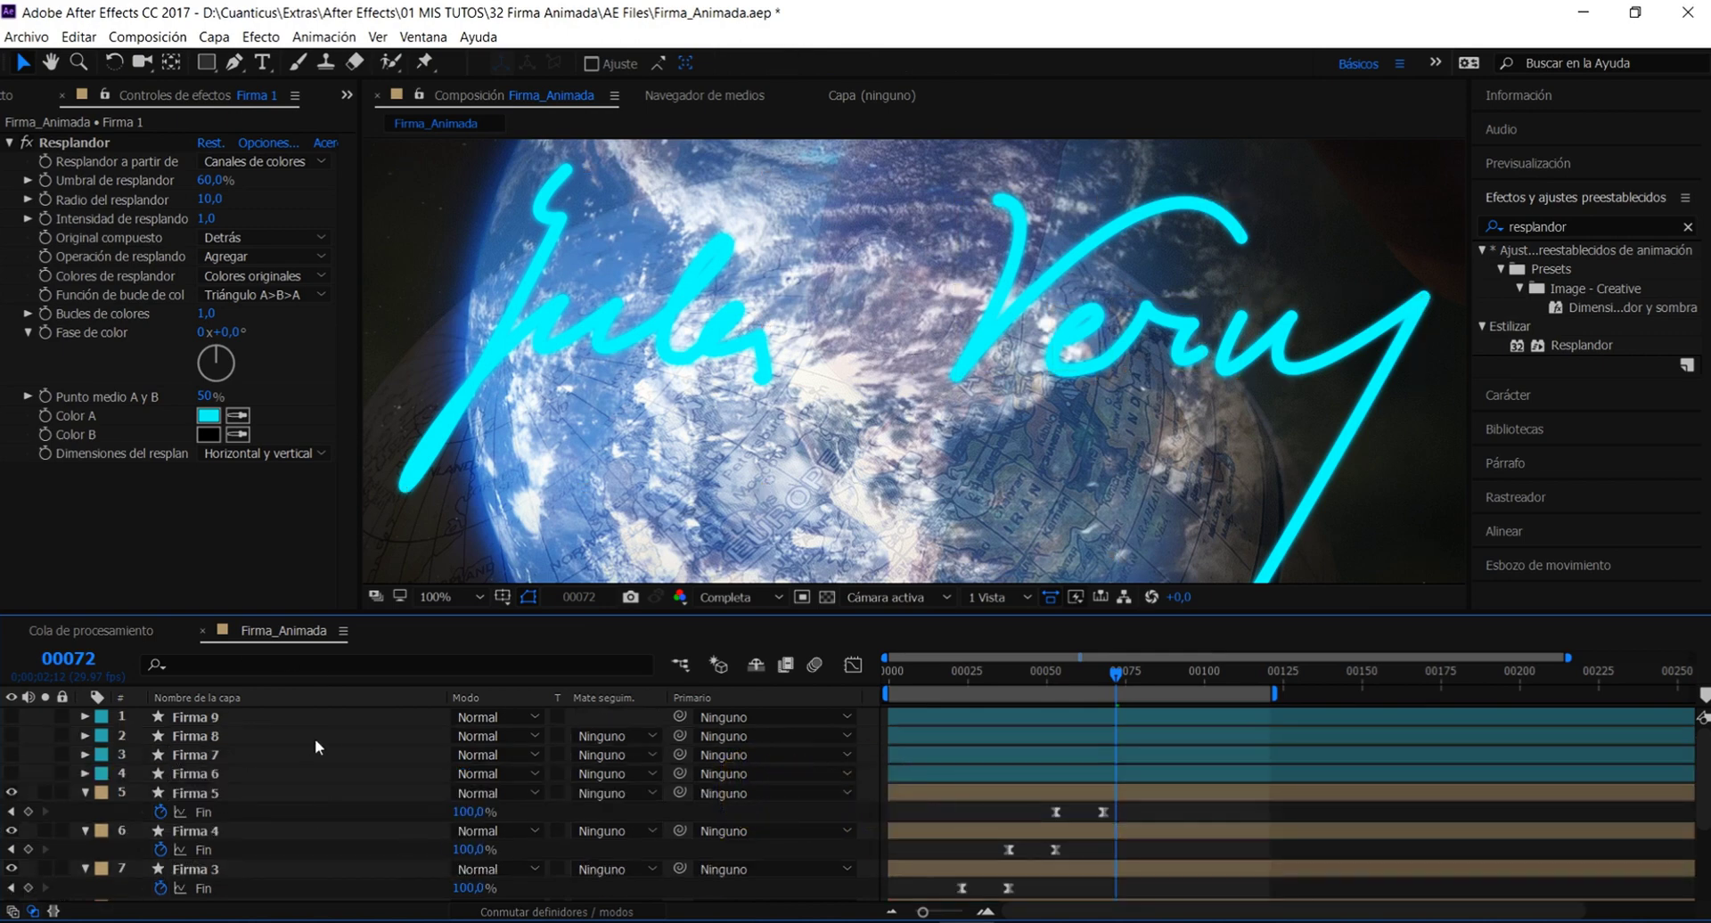
# Turn on Firma 6's visibility and check its Resplandor glow in Effect Controls
pyautogui.click(210, 772)
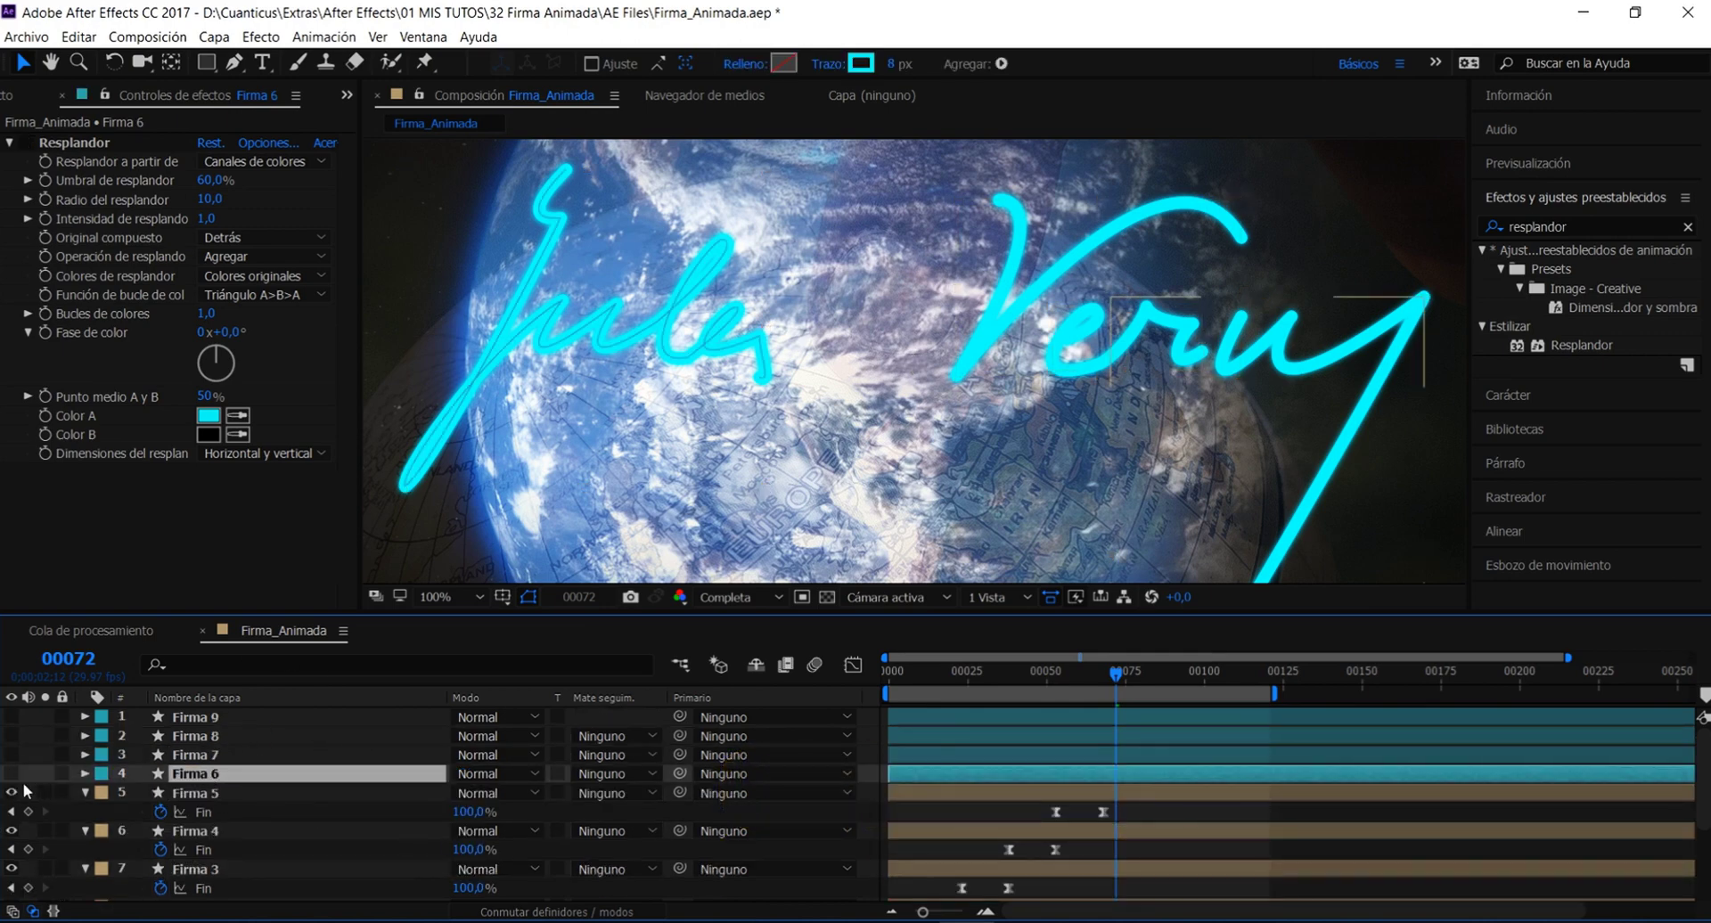
pyautogui.click(11, 773)
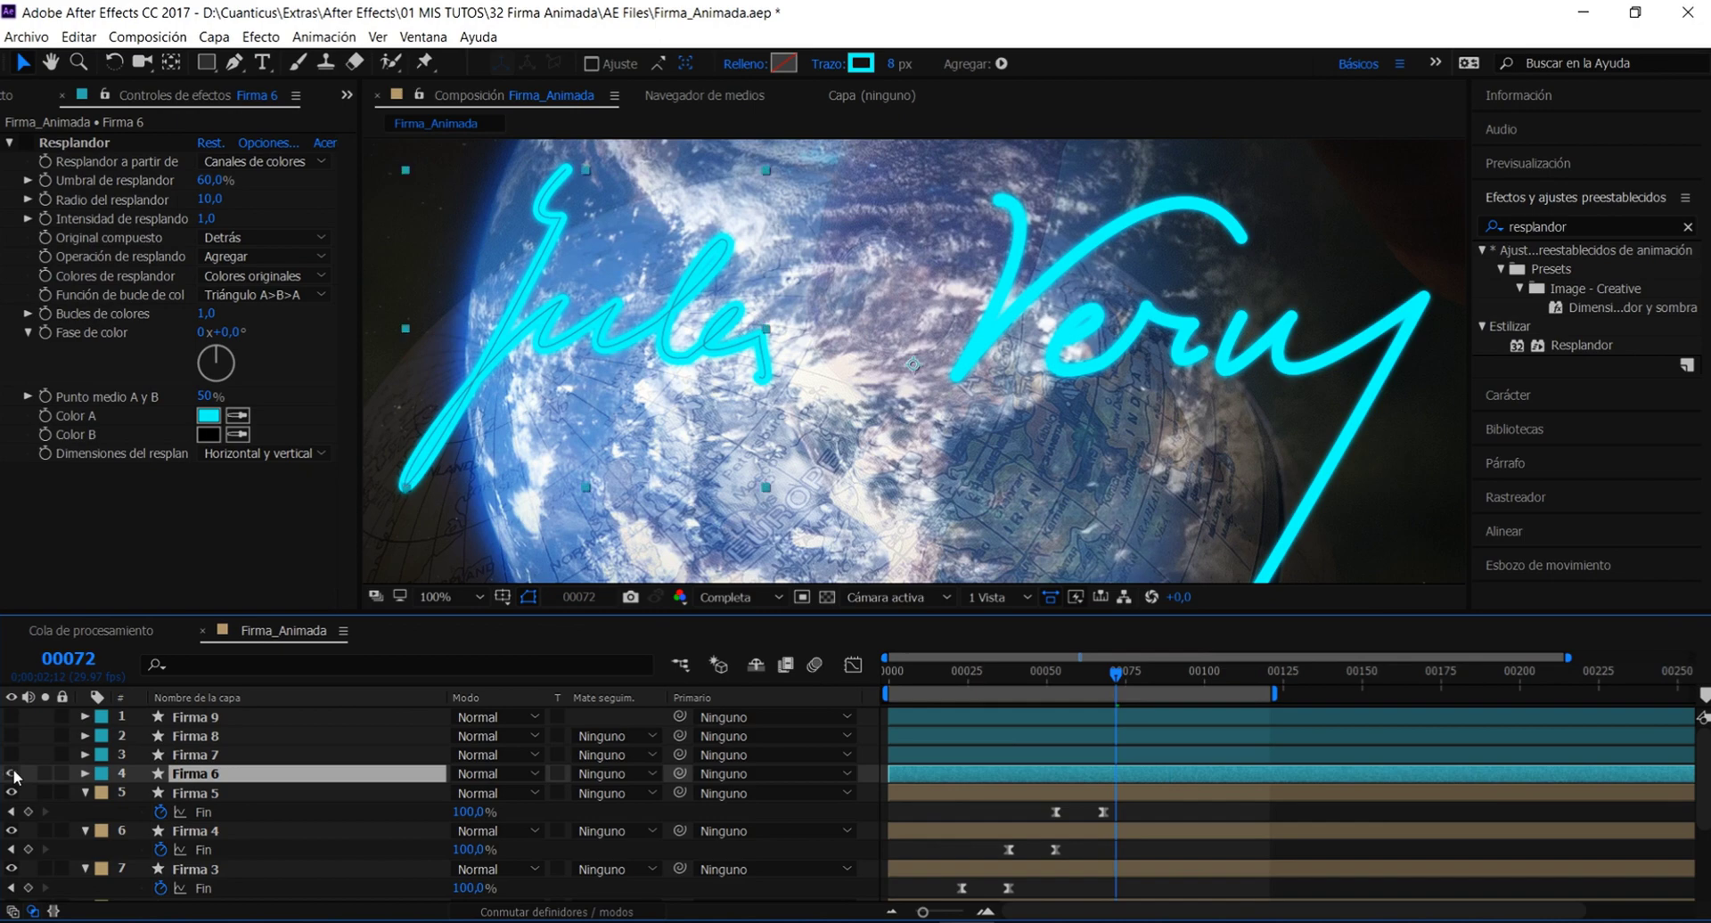
pyautogui.click(875, 751)
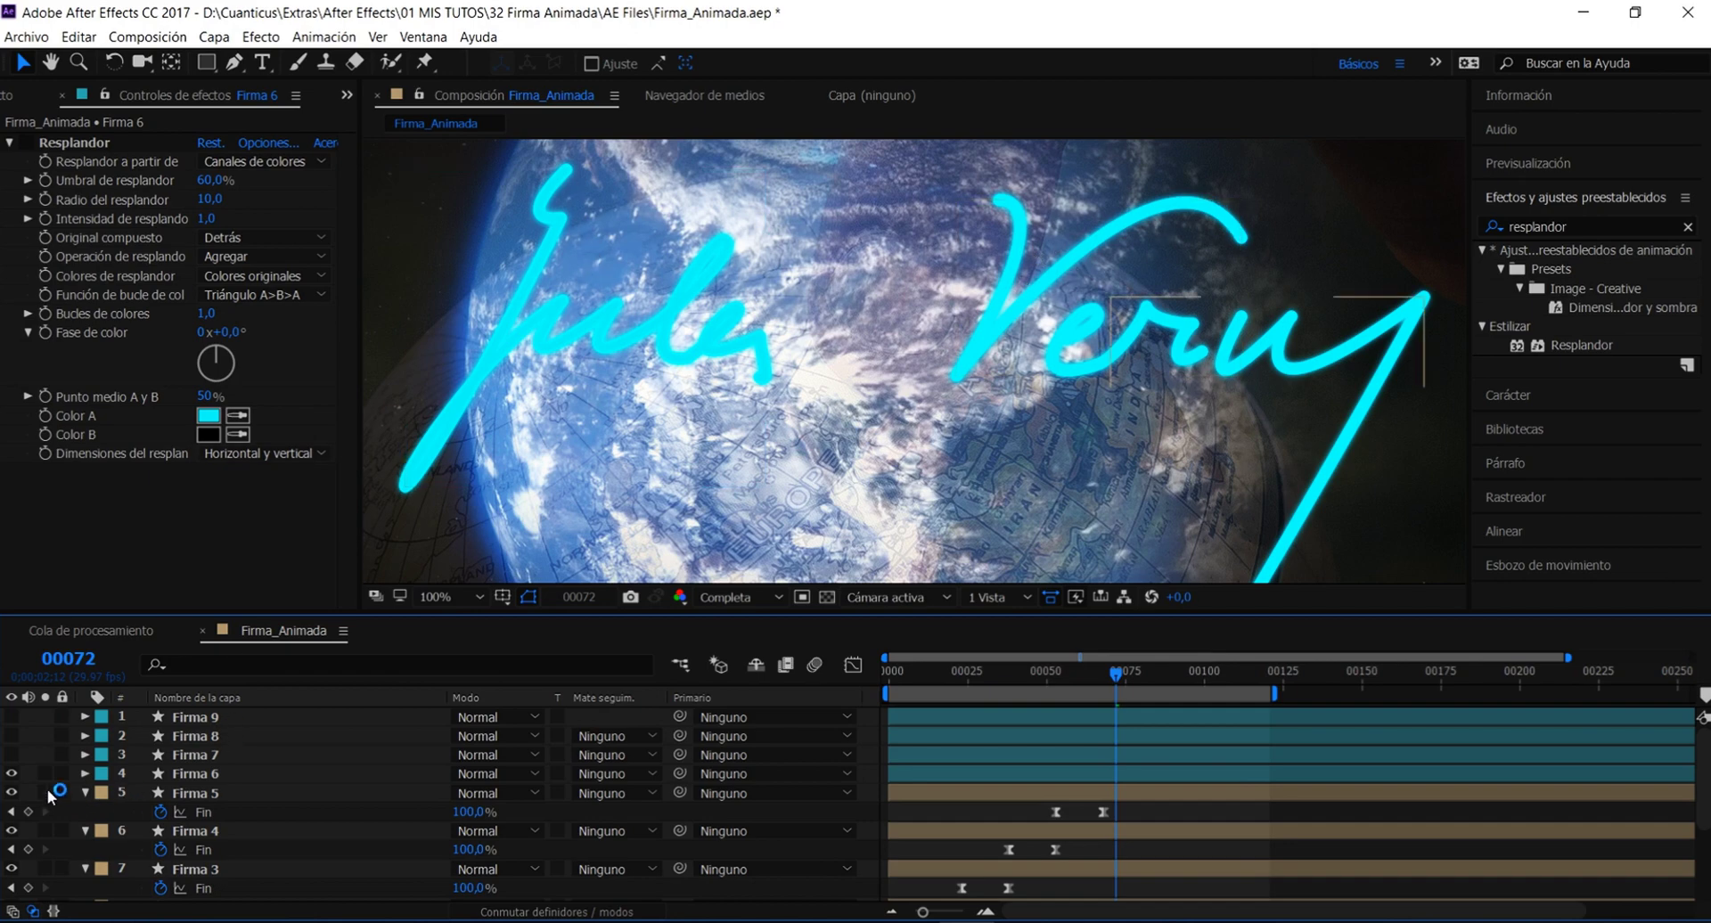
pyautogui.click(206, 777)
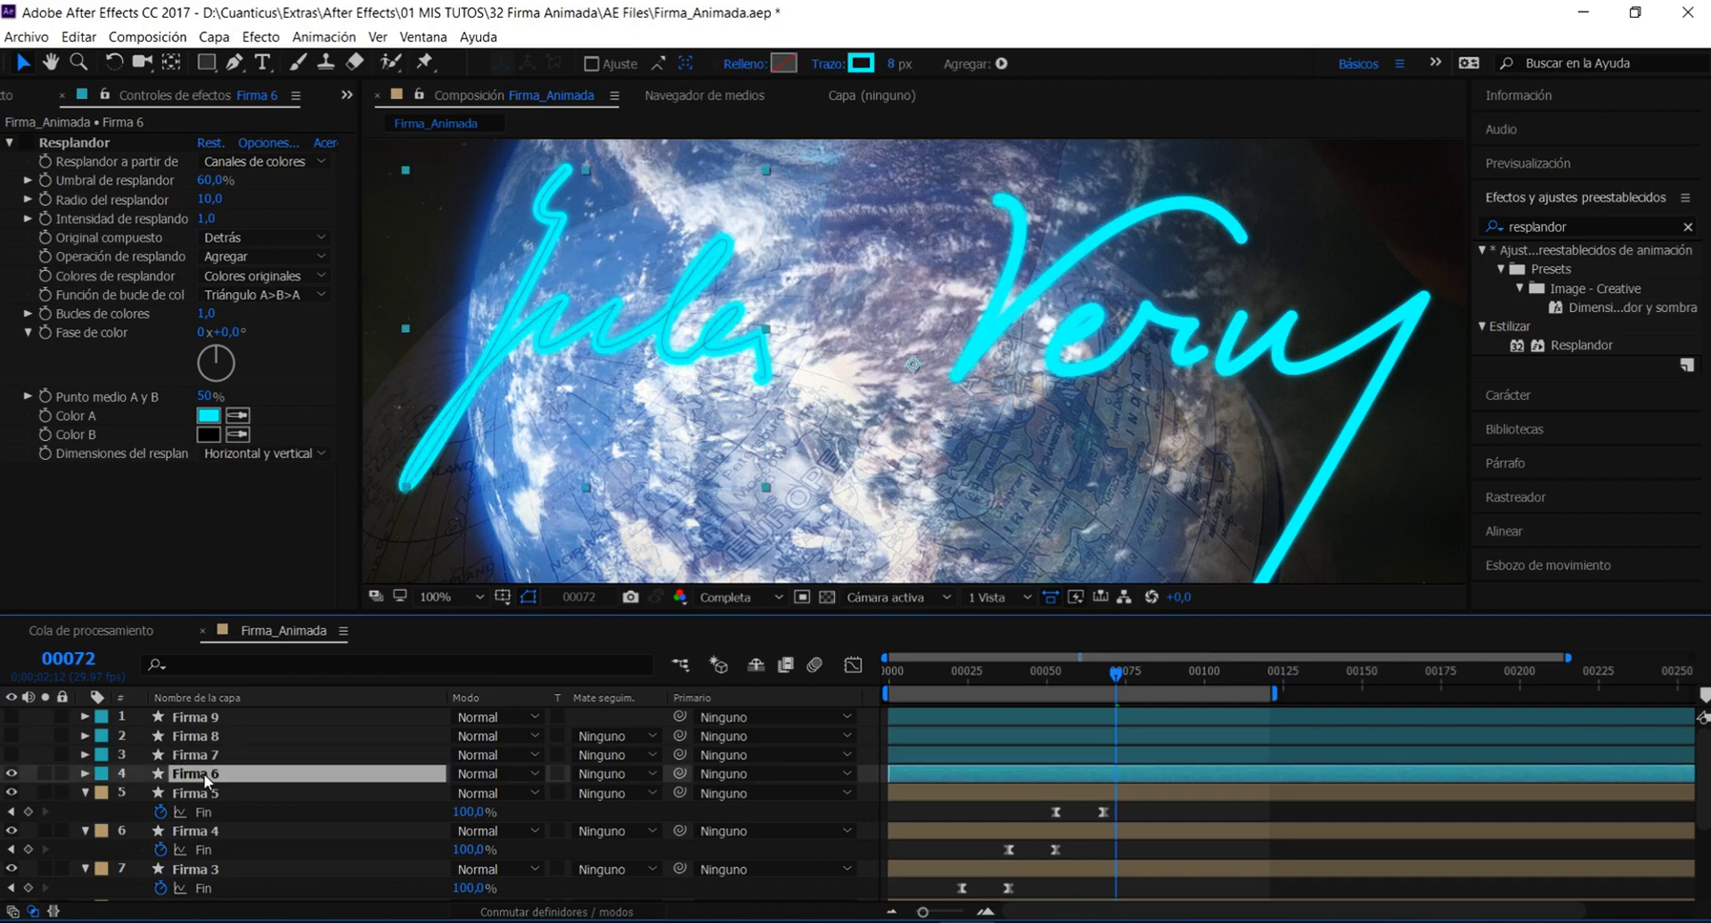
pyautogui.click(31, 156)
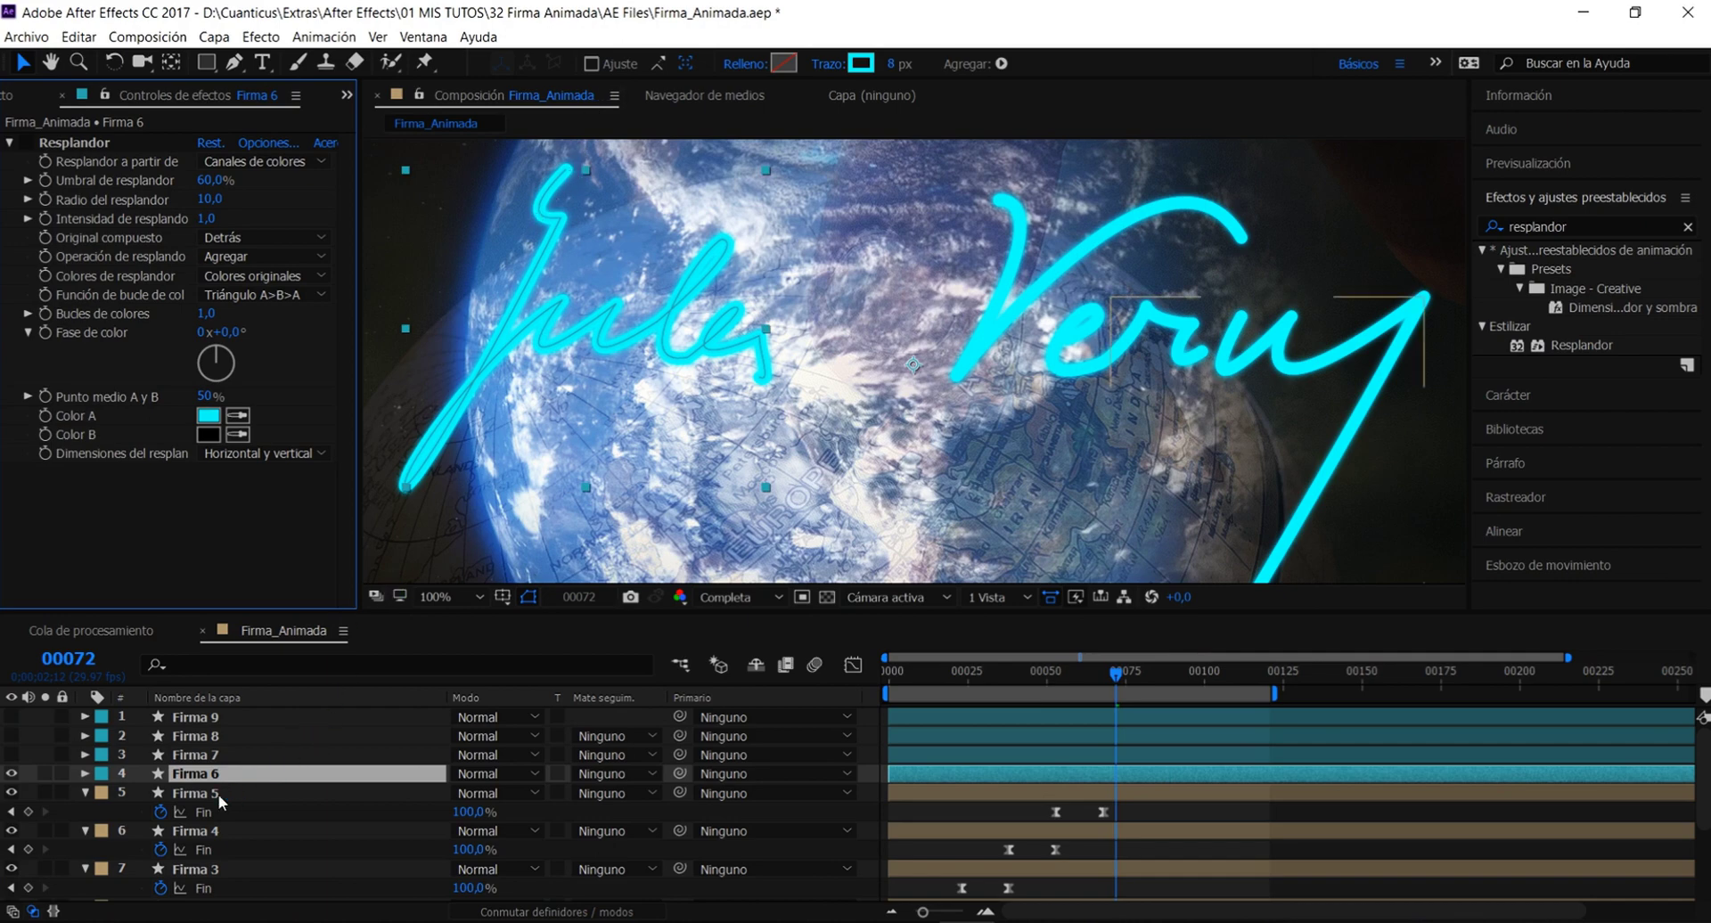
pyautogui.scroll(-2, 216, 827)
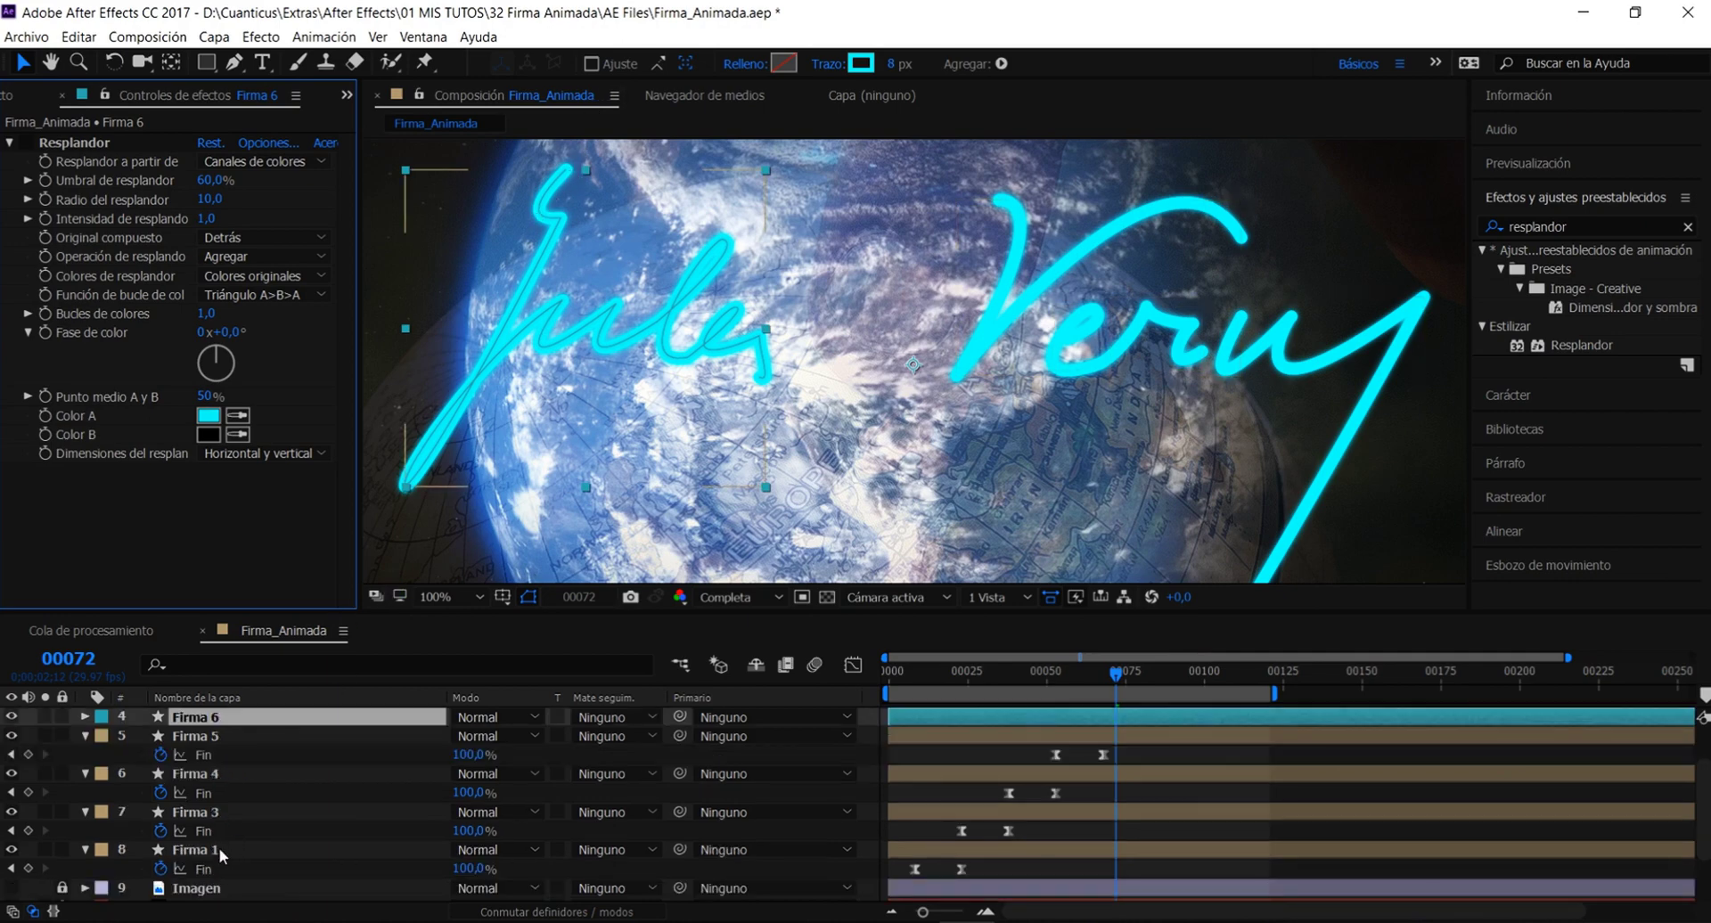
# Compare Firma 1's 13 px stroke with Firma 6's 8 px, then show Firma 7
pyautogui.click(219, 849)
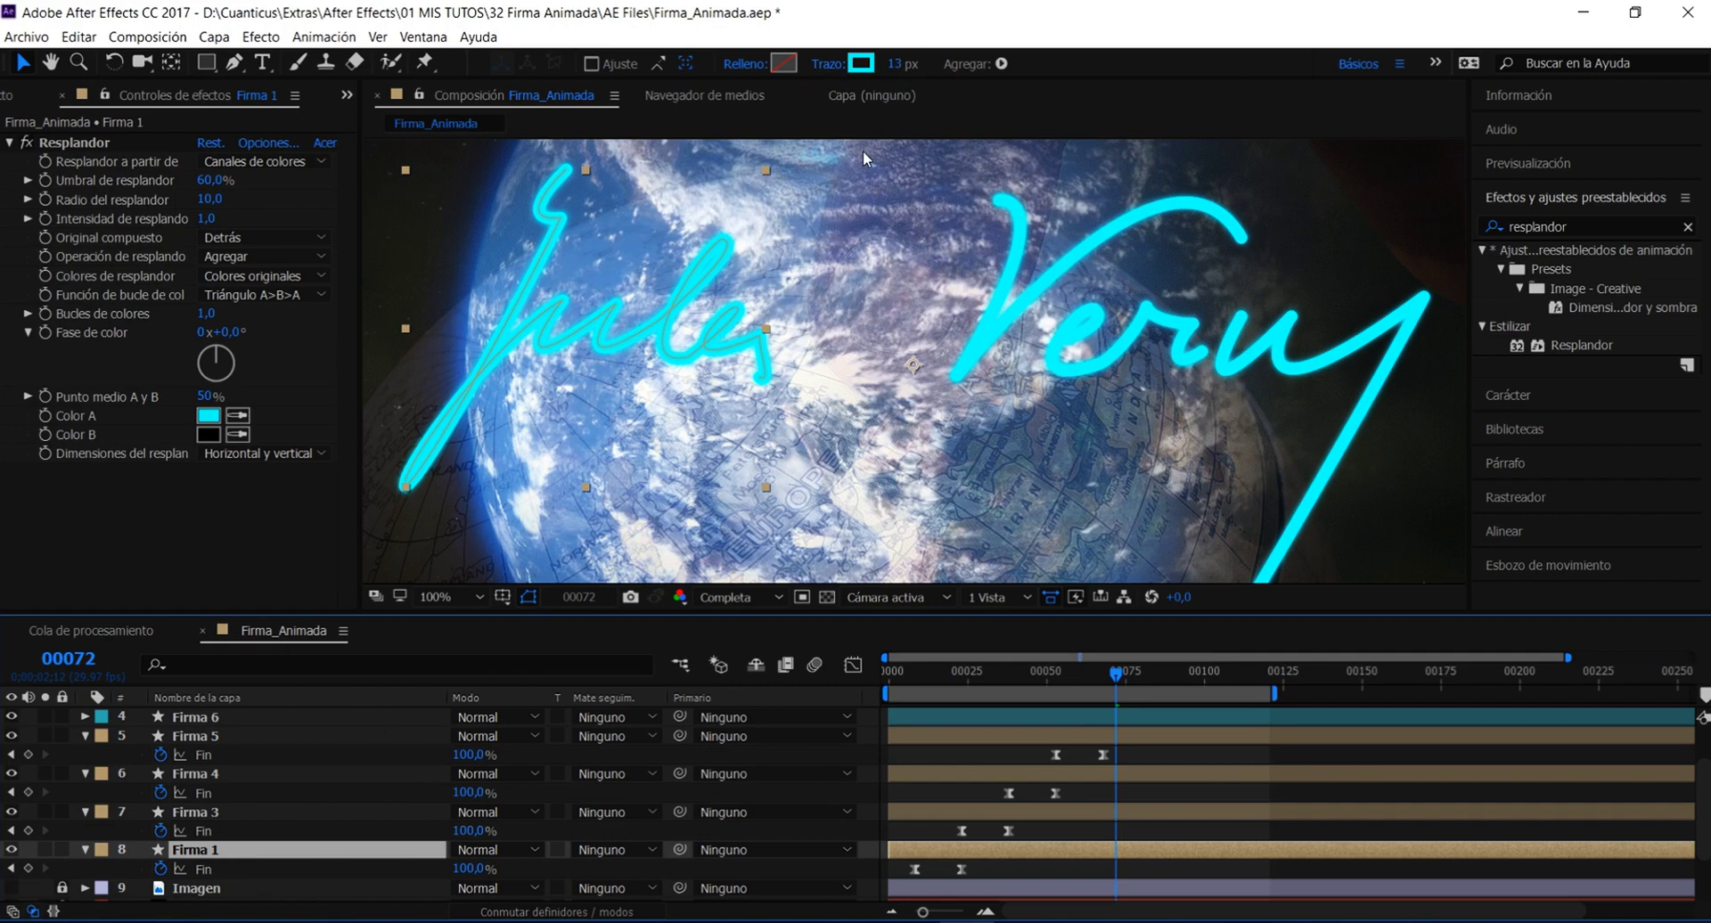
pyautogui.scroll(2, 294, 793)
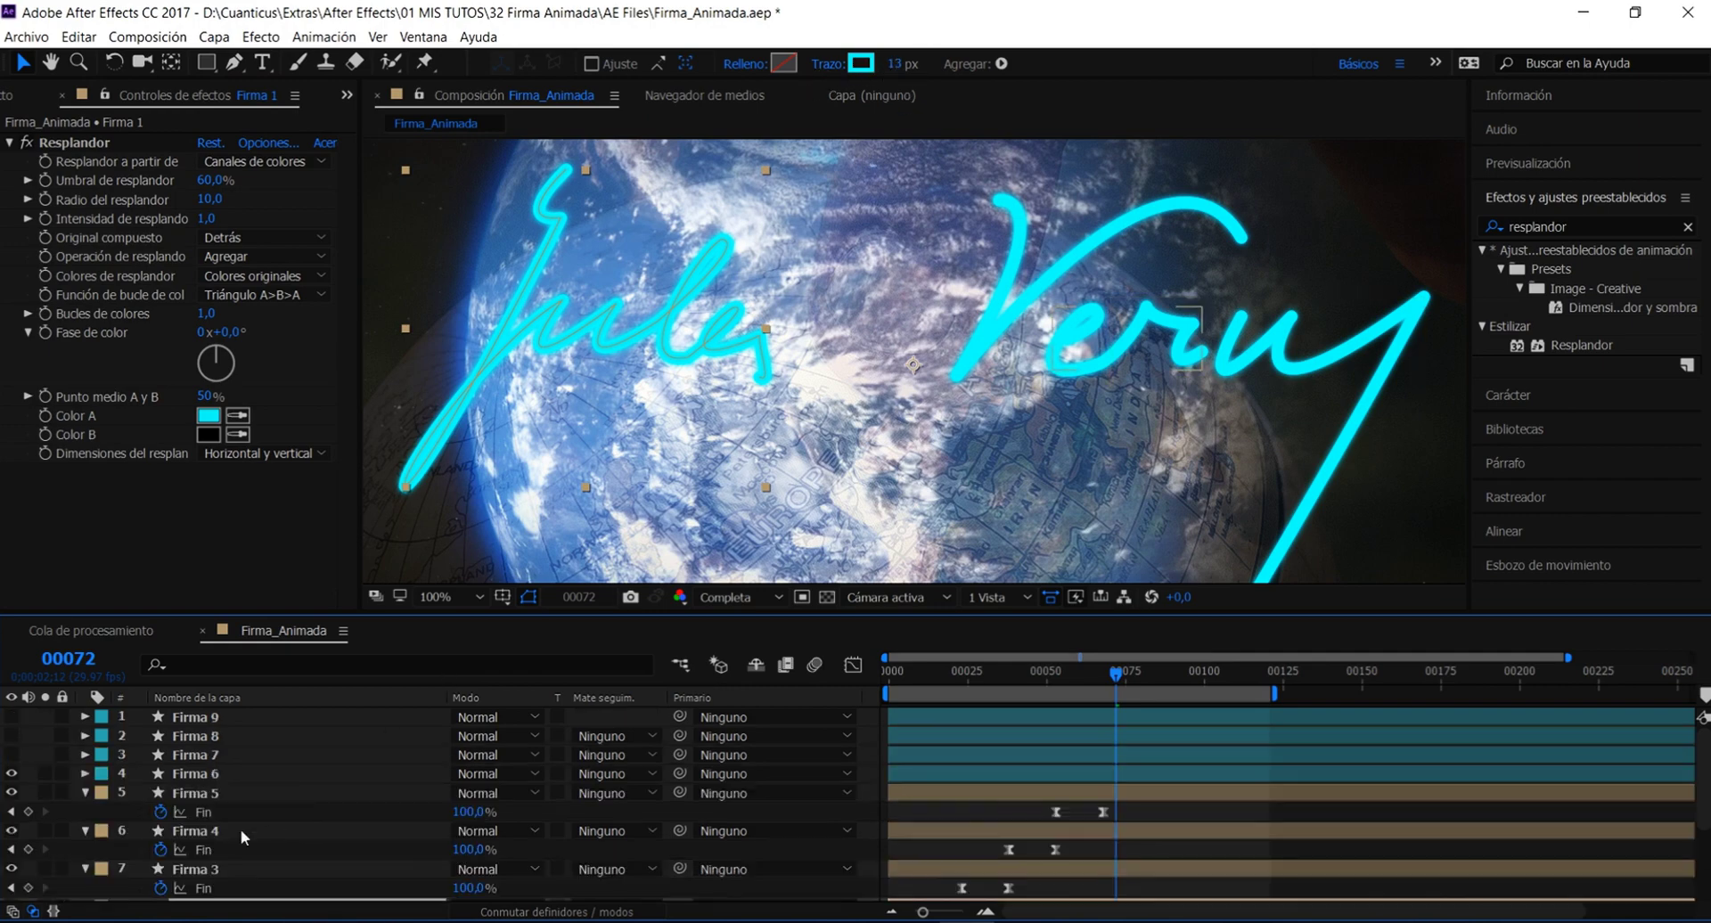
pyautogui.click(204, 776)
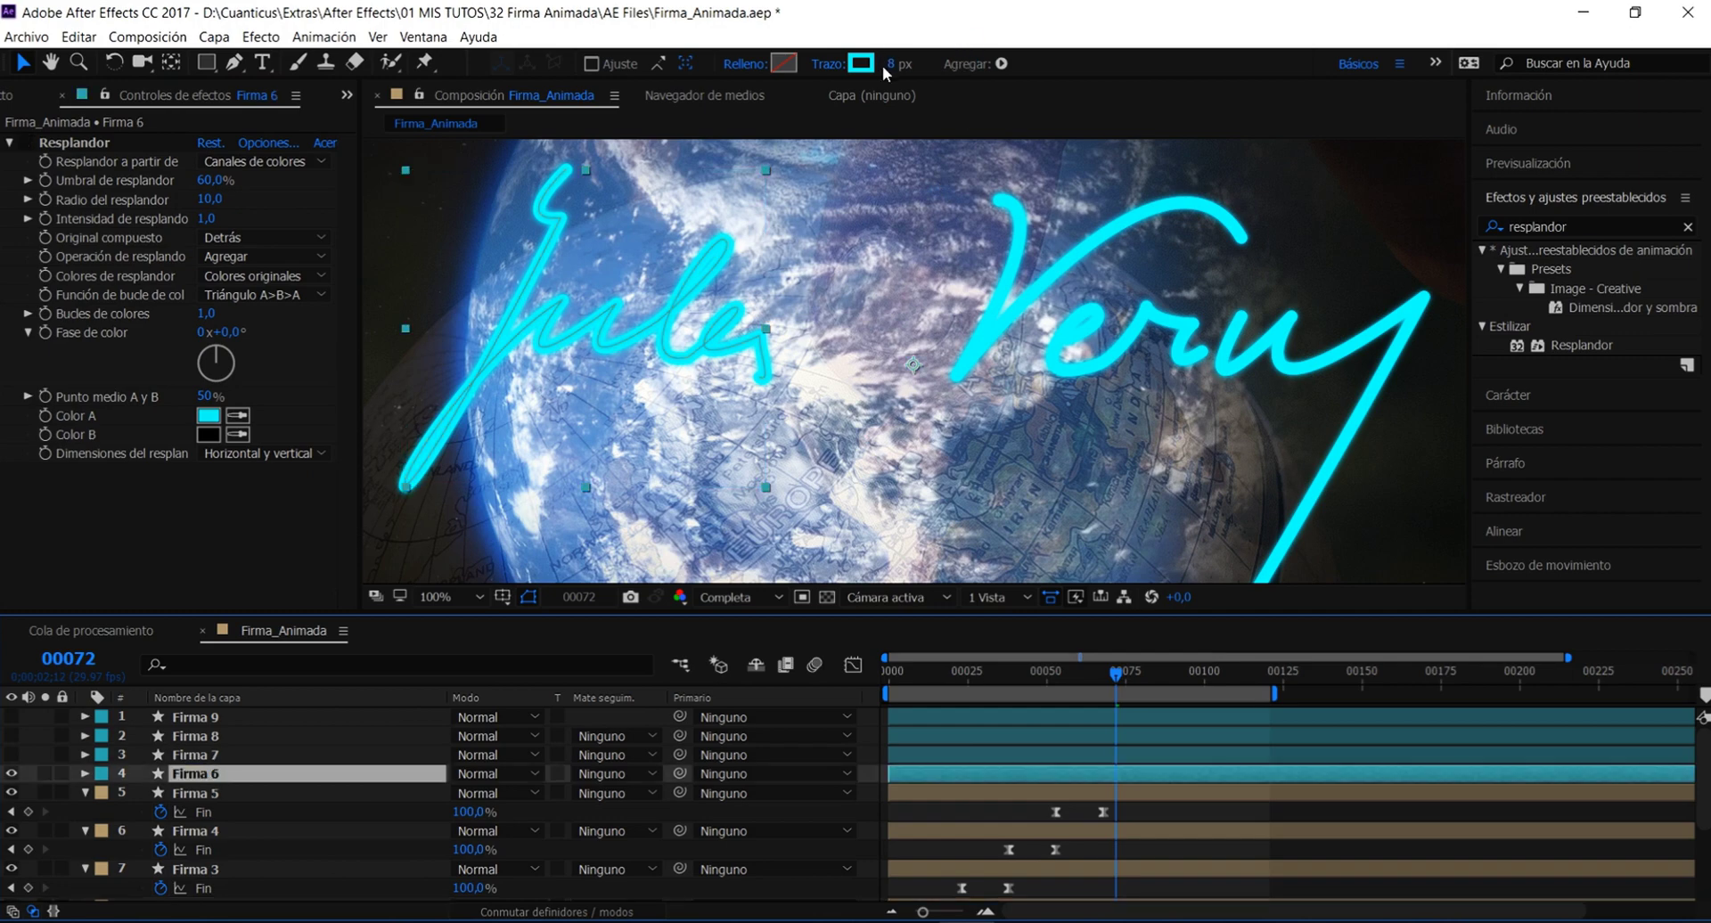
pyautogui.click(867, 691)
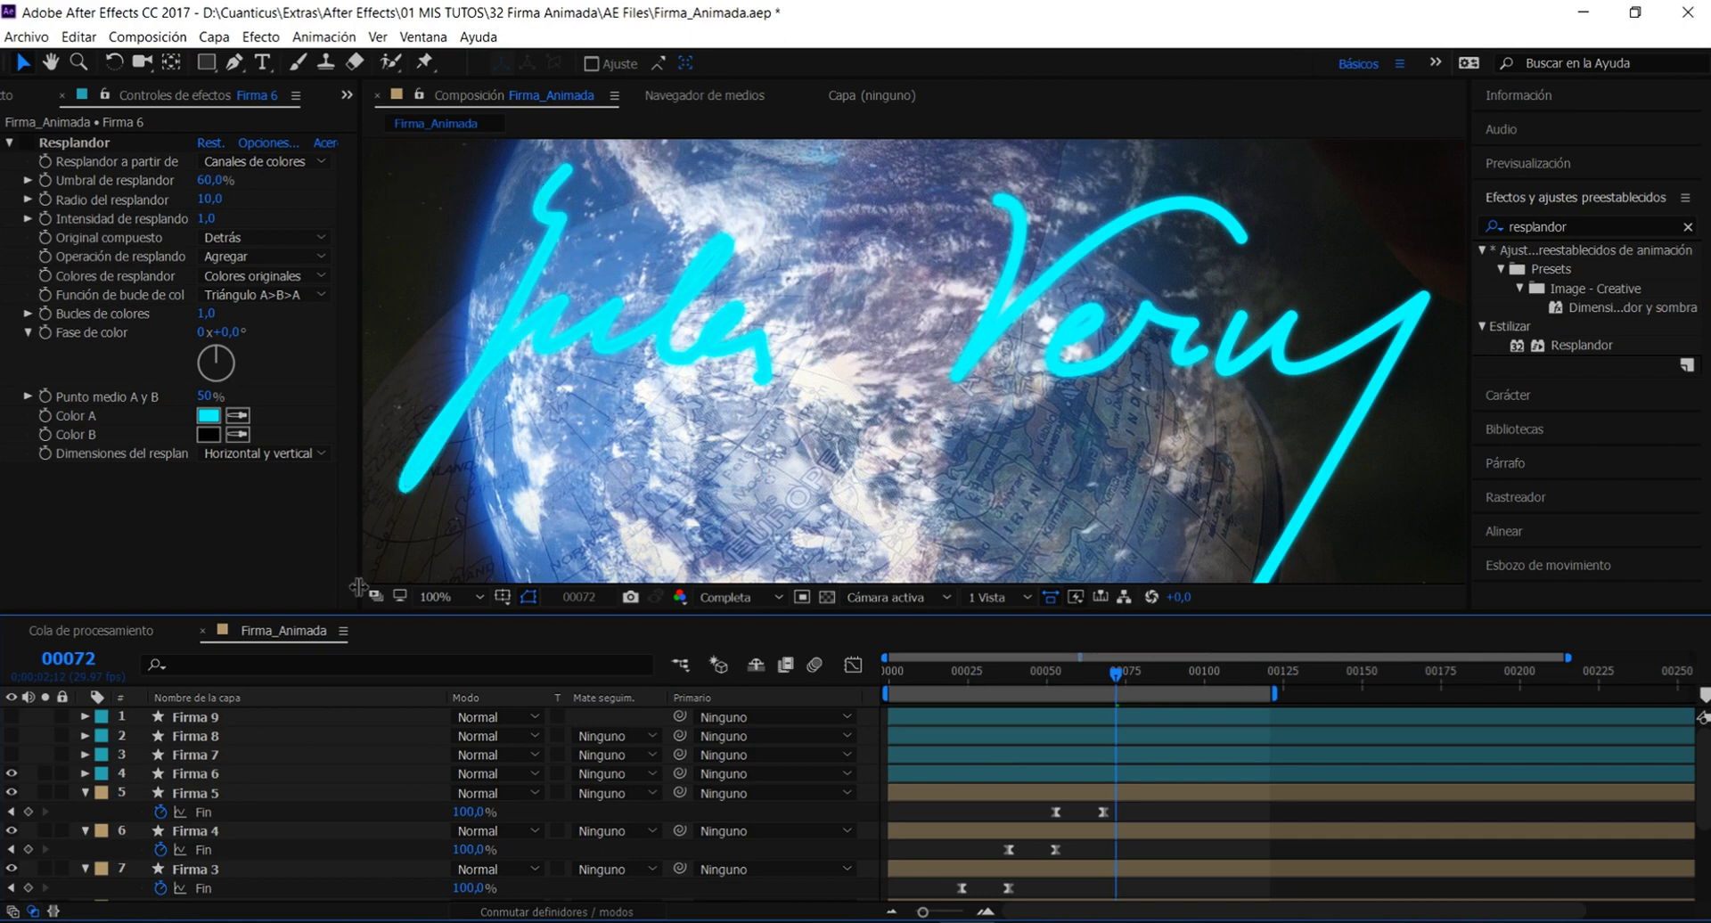
pyautogui.click(11, 755)
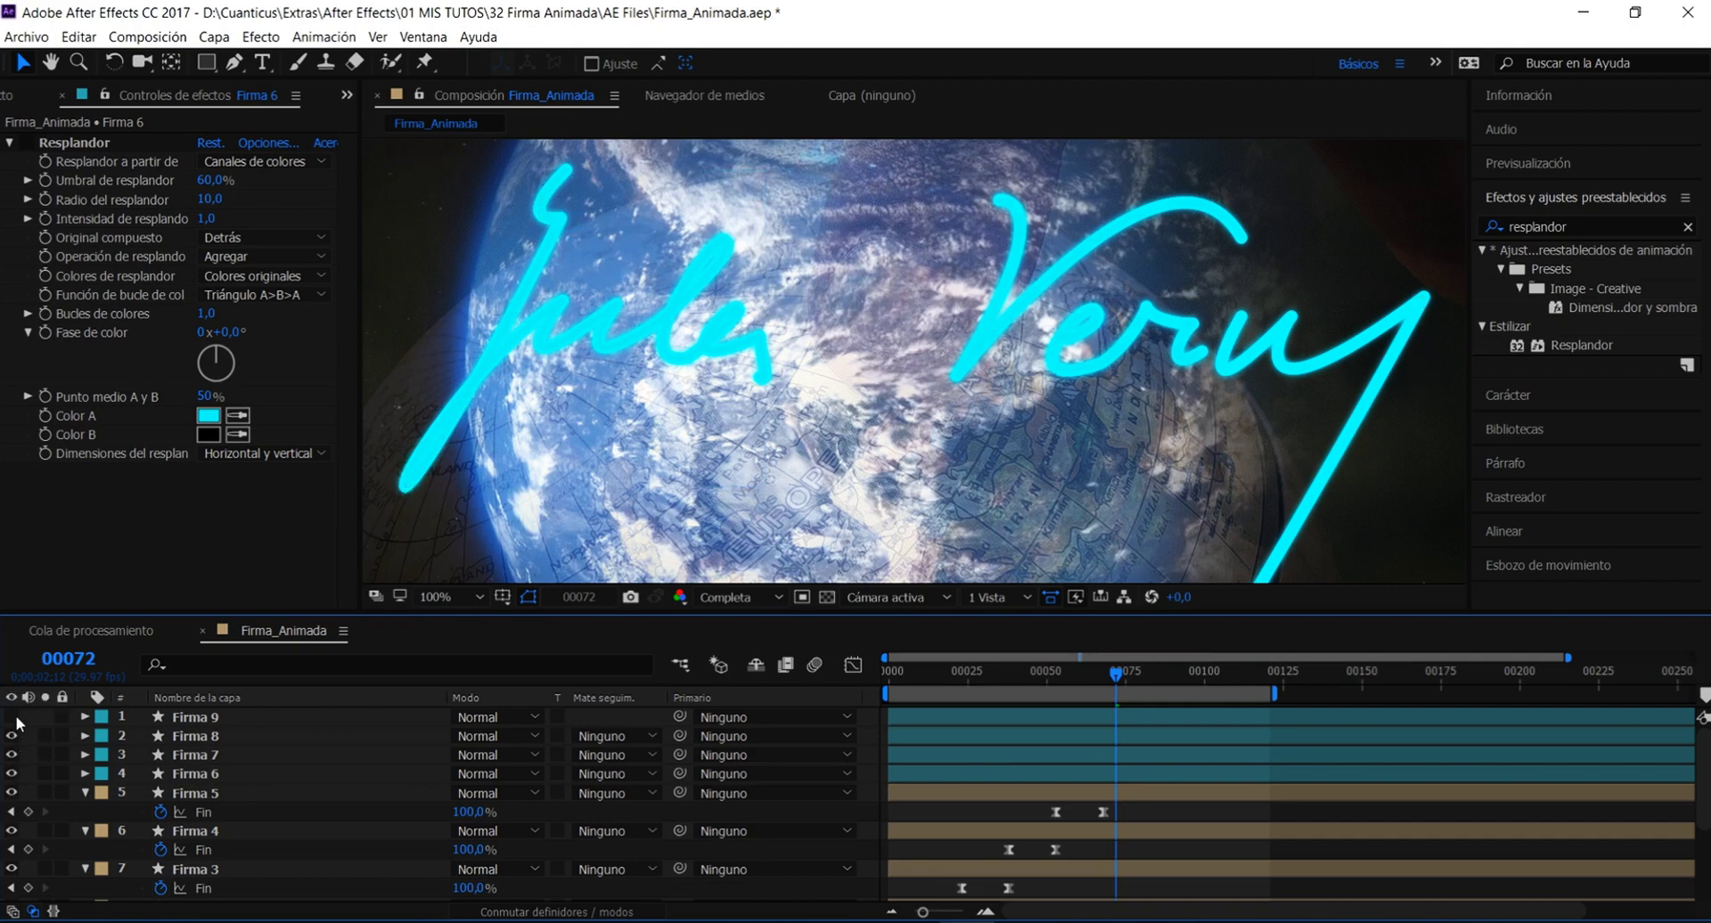